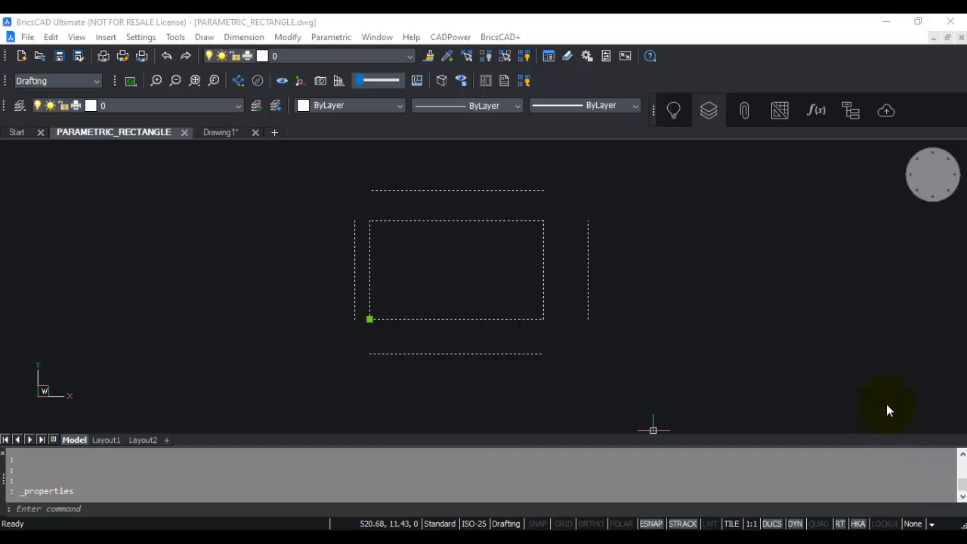
Step: Open the properties of the PARAMETRIC_RECTANGLE block reference and bring its Parameters section into view
{"action": "left_click", "coordinate": [493, 223]}
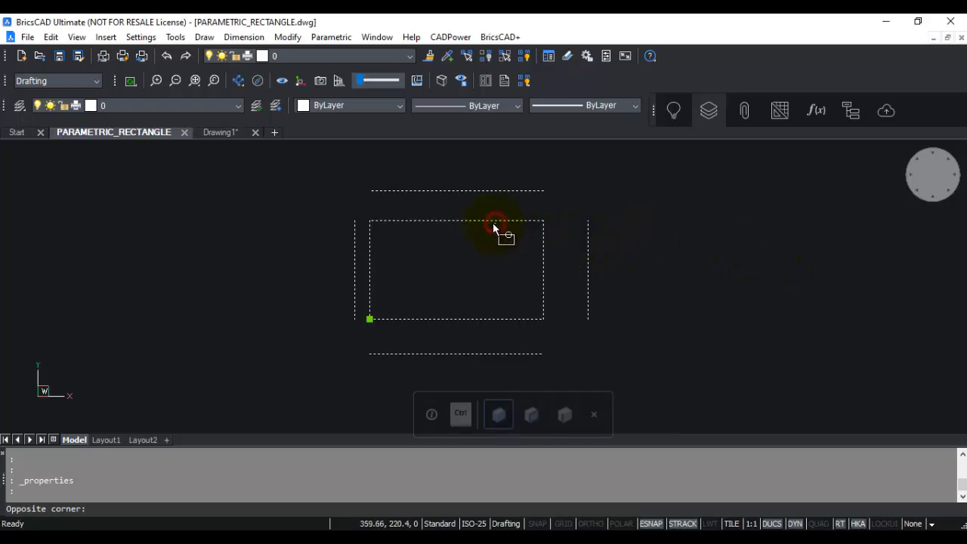
{"action": "mouse_move", "coordinate": [477, 221]}
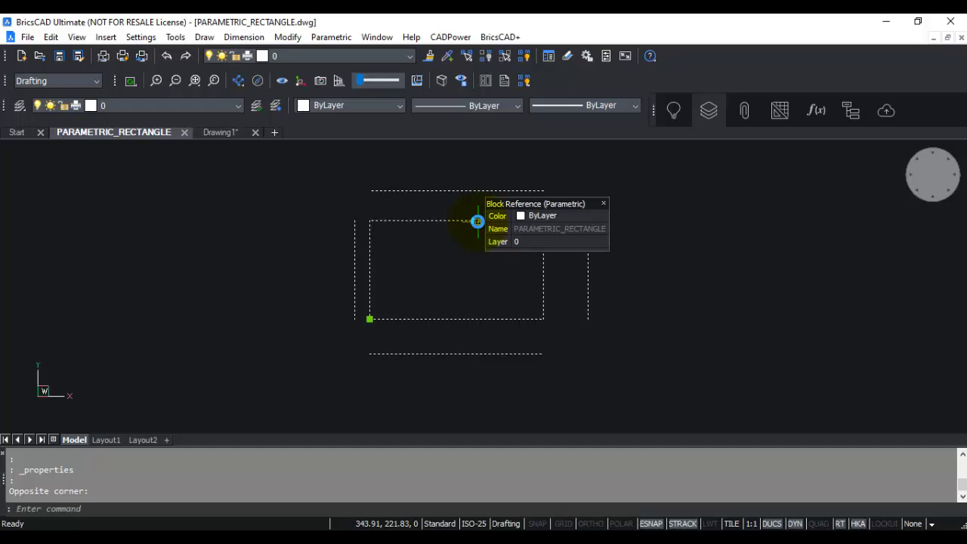
{"action": "right_click", "coordinate": [478, 222]}
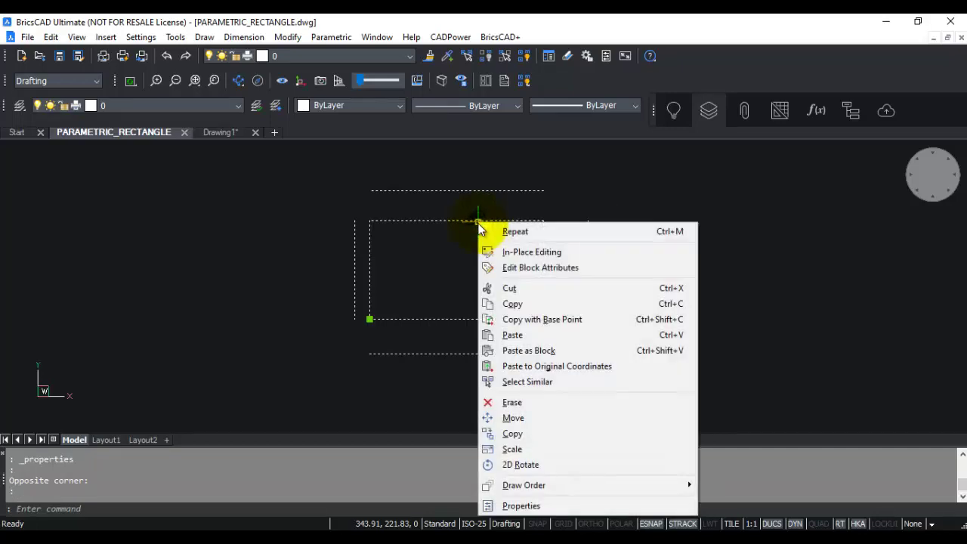
{"action": "left_click", "coordinate": [527, 507]}
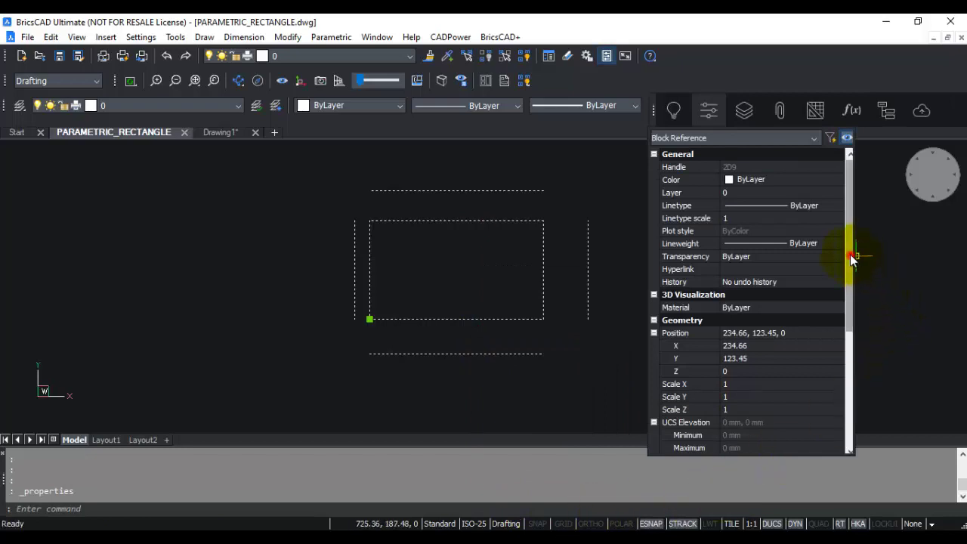
{"action": "left_click_drag", "start_coordinate": [851, 257], "coordinate": [846, 390]}
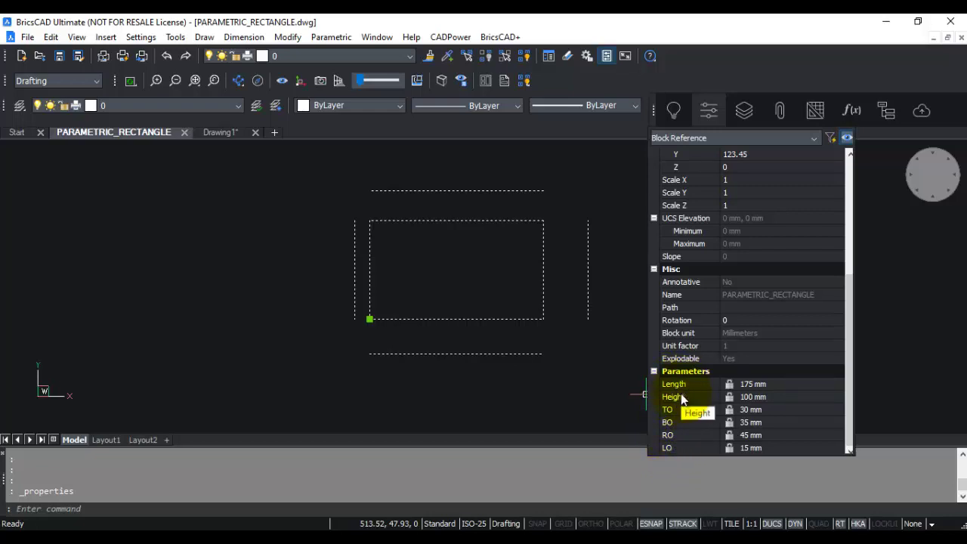
Step: Set the block's Length parameter to 250 mm and its BO parameter to 15 mm
{"action": "left_click", "coordinate": [749, 384]}
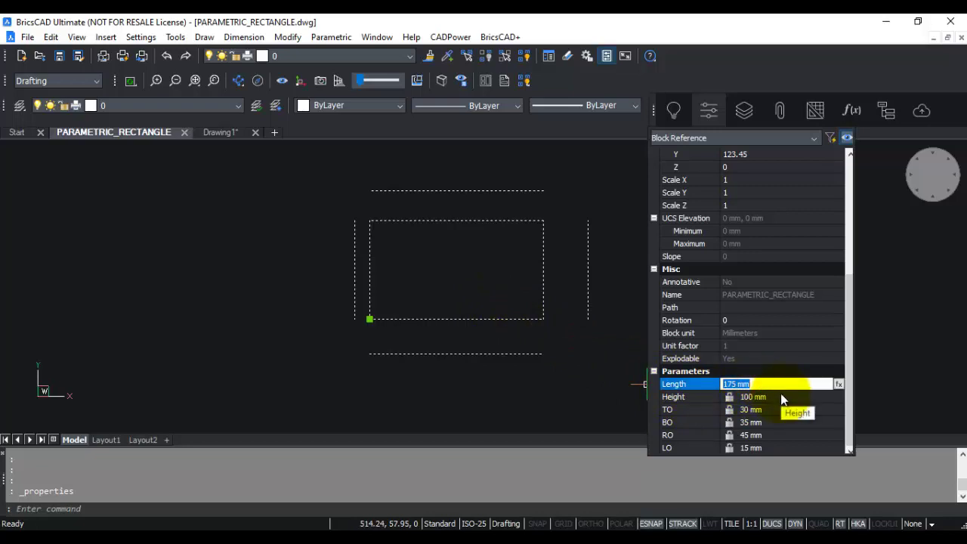
{"action": "type", "text": "250"}
{"action": "key", "text": "Return"}
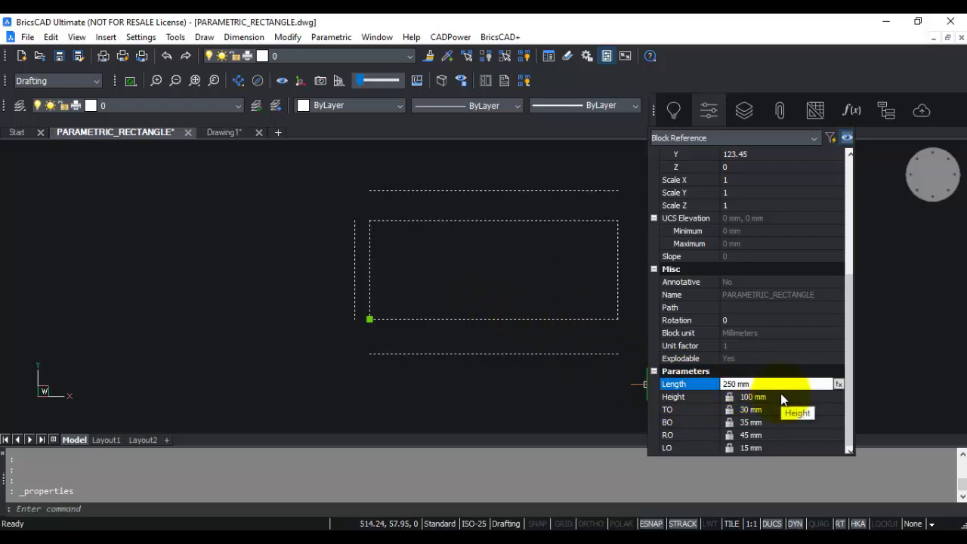
{"action": "left_click", "coordinate": [736, 421]}
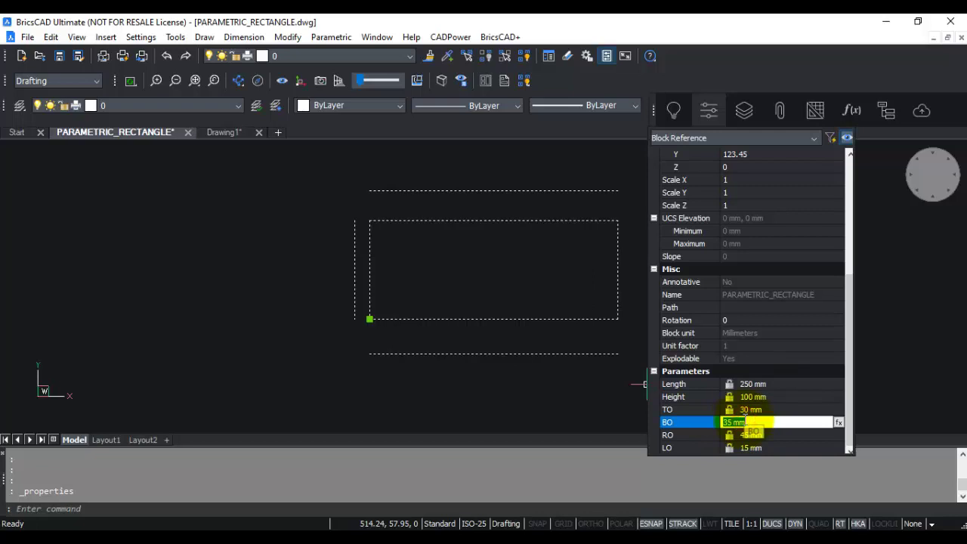
{"action": "type", "text": "15"}
{"action": "key", "text": "Return"}
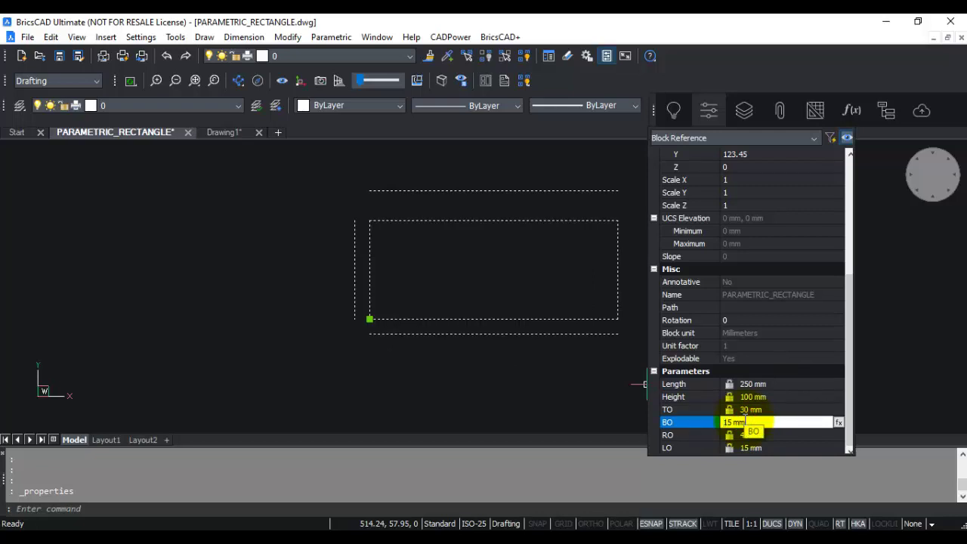
{"action": "left_click", "coordinate": [642, 324]}
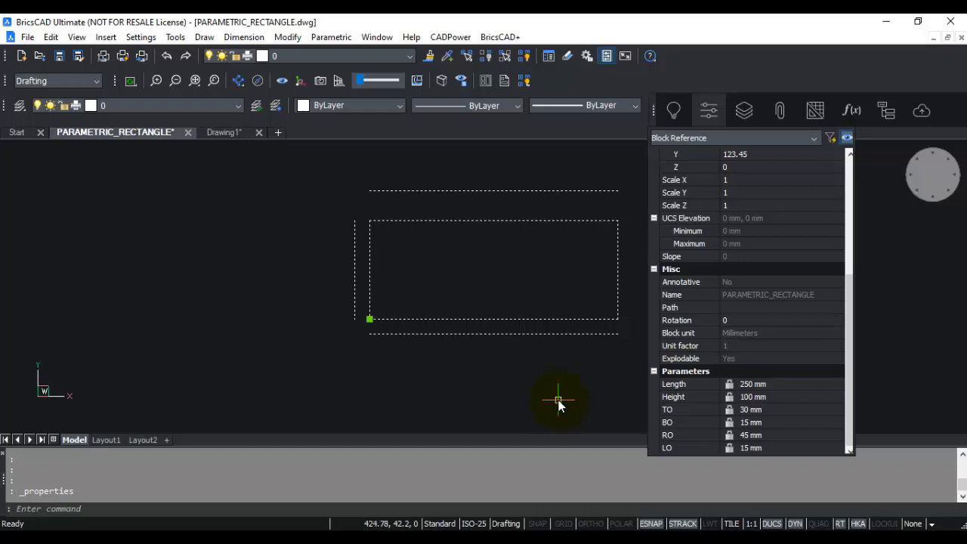
Step: Switch to the Drawing1 drawing and hide the Properties panel
{"action": "left_click", "coordinate": [215, 133]}
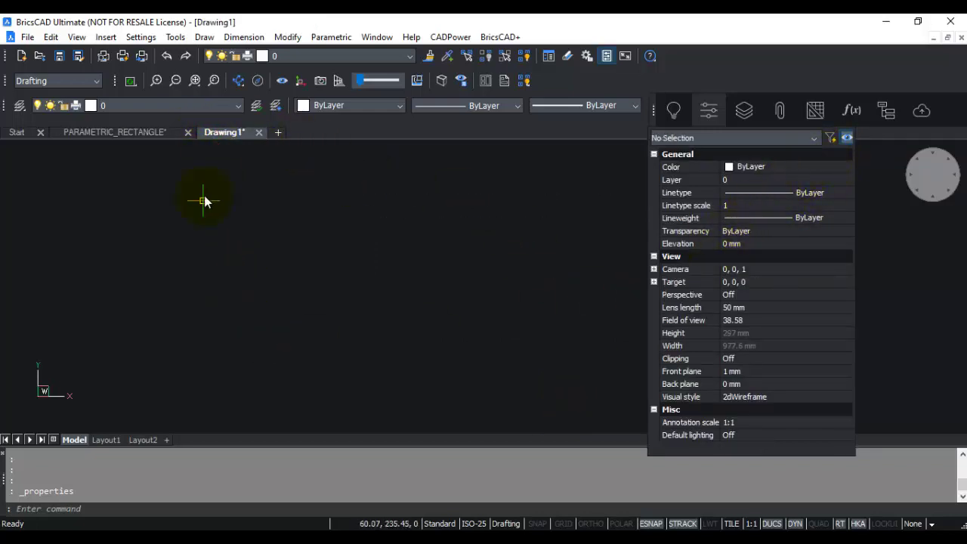
{"action": "right_click", "coordinate": [871, 62]}
{"action": "mouse_move", "coordinate": [887, 73]}
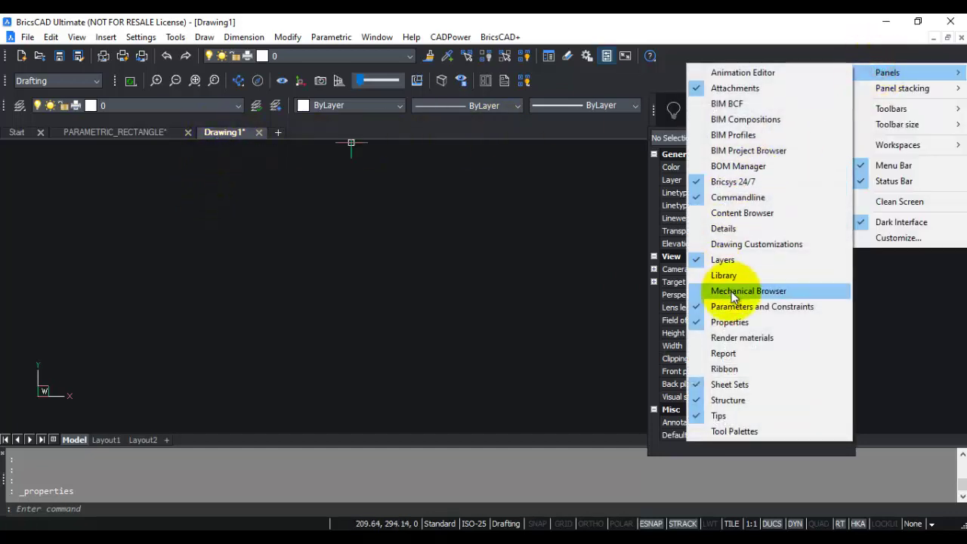
{"action": "left_click", "coordinate": [703, 321]}
Step: Draw a rectangle 100 mm wide and 50 mm high in the empty model space
{"action": "type", "text": "rec"}
{"action": "key", "text": "Return"}
{"action": "left_click", "coordinate": [343, 336]}
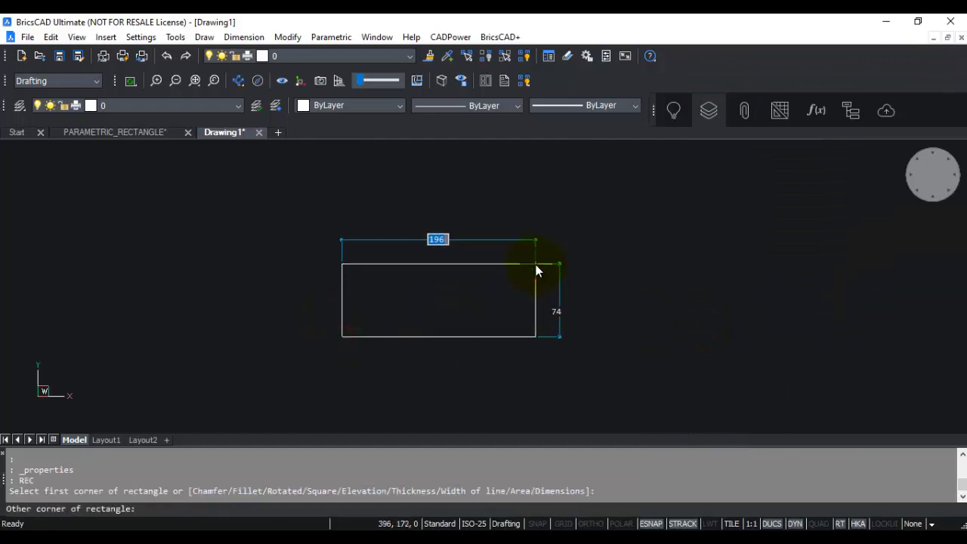
{"action": "type", "text": "100"}
{"action": "key", "text": "Tab"}
{"action": "type", "text": "50"}
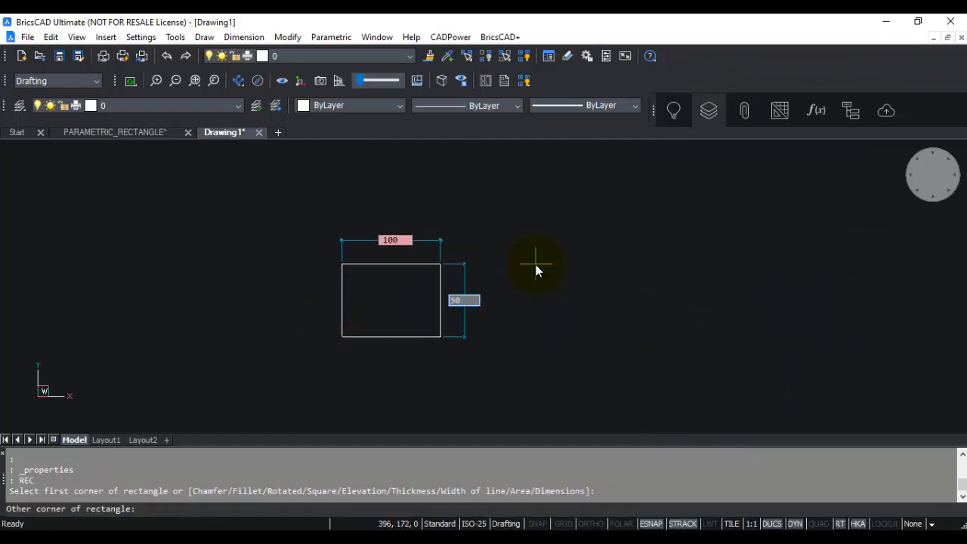
{"action": "key", "text": "Return"}
Step: Start a new block definition and name it PARAMETRIC_RECTANGLE
{"action": "scroll", "coordinate": [393, 300], "scroll_direction": "up", "scroll_amount": 3}
{"action": "middle_click_drag", "start_coordinate": [392, 299], "coordinate": [415, 240]}
{"action": "type", "text": "block"}
{"action": "key", "text": "Return"}
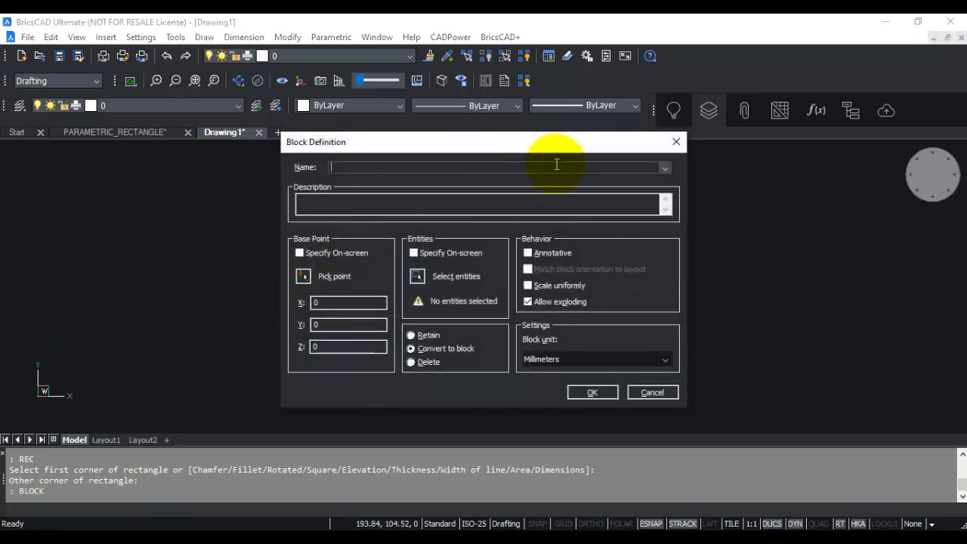
{"action": "type", "text": "PAR"}
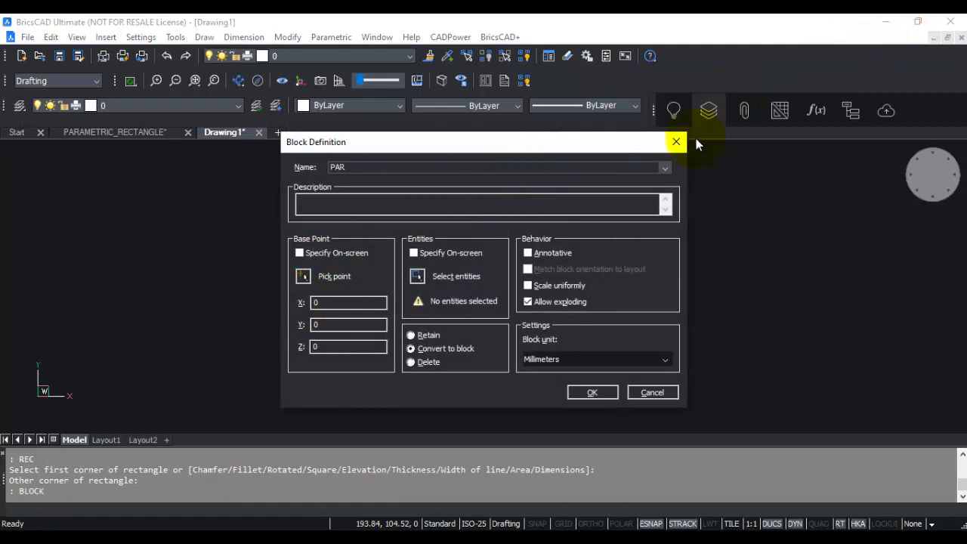
{"action": "left_click", "coordinate": [665, 167]}
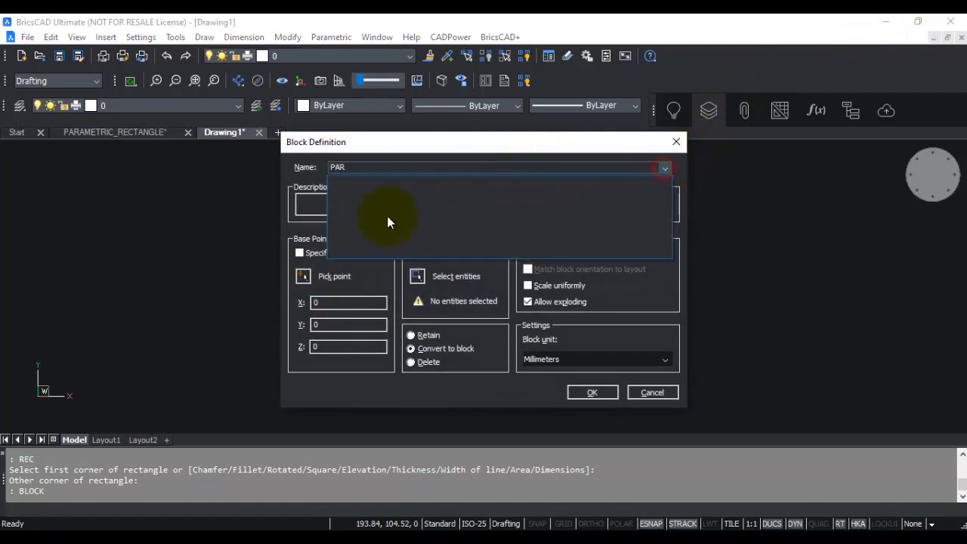
{"action": "left_click", "coordinate": [350, 165]}
{"action": "type", "text": "AMETRIC_RECTANGE"}
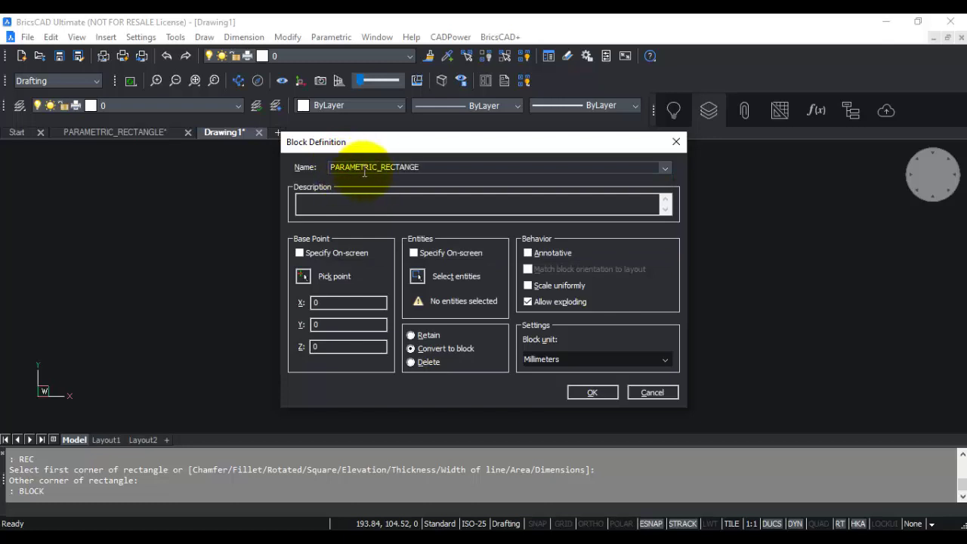
{"action": "key", "text": "BackSpace"}
{"action": "type", "text": "LE"}
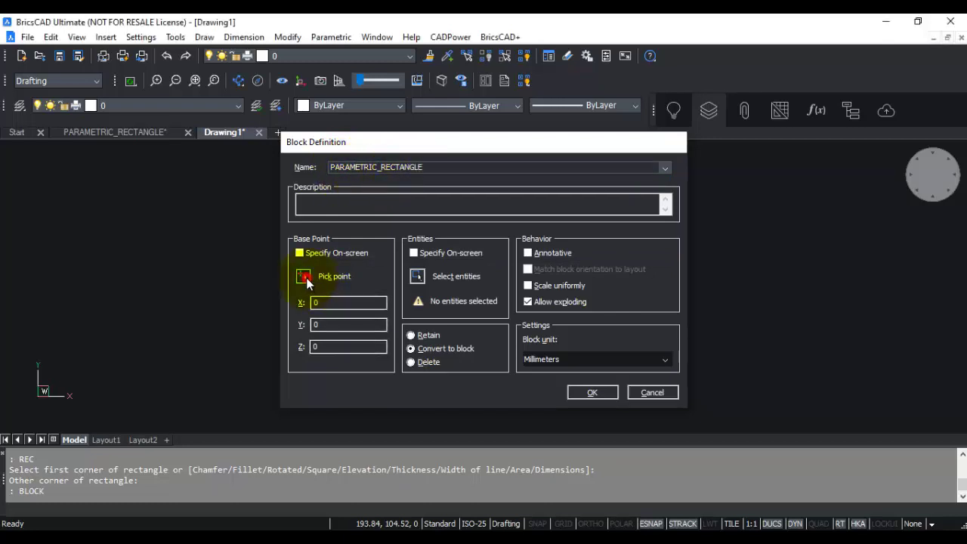
Step: Set the block's base point to the endpoint at the rectangle's lower-left corner
{"action": "left_click", "coordinate": [304, 278]}
{"action": "type", "text": "end"}
{"action": "key", "text": "Return"}
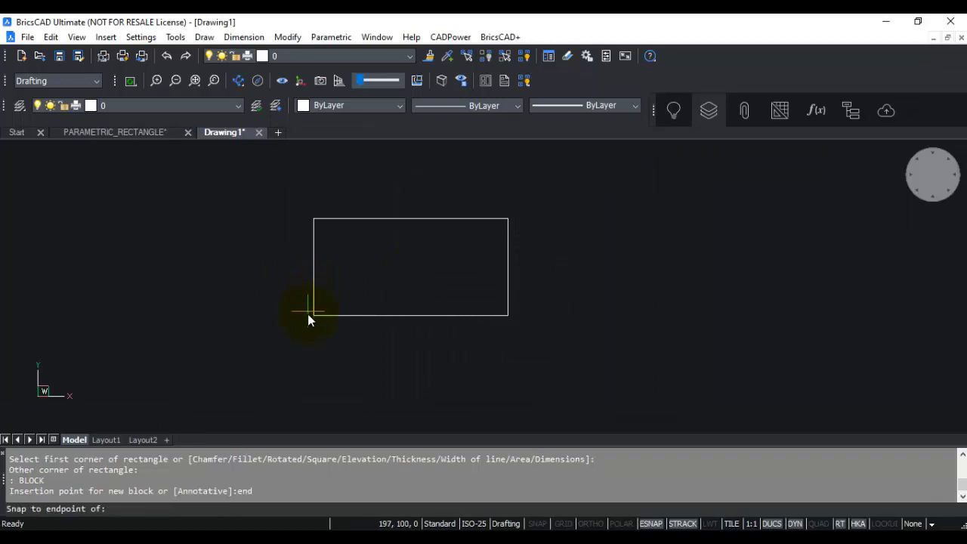
{"action": "left_click", "coordinate": [314, 314]}
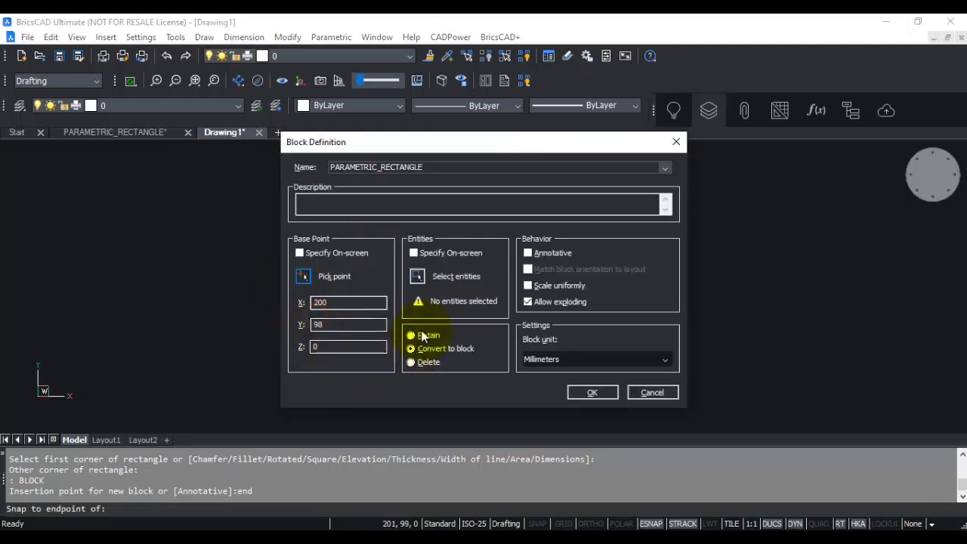
Step: Add the rectangle as the block's entity and create the block with the Convert to block option
{"action": "left_click", "coordinate": [415, 276]}
{"action": "left_click", "coordinate": [532, 206]}
{"action": "left_click", "coordinate": [441, 294]}
{"action": "key", "text": "Return"}
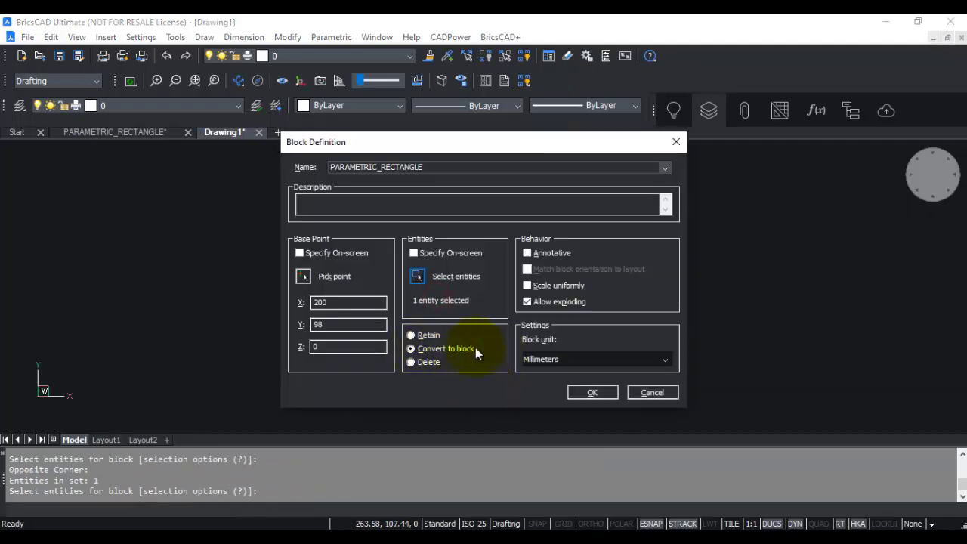
{"action": "left_click", "coordinate": [592, 392]}
Step: Open the PARAMETRIC_RECTANGLE block definition for editing from its reference in the drawing
{"action": "mouse_move", "coordinate": [449, 321]}
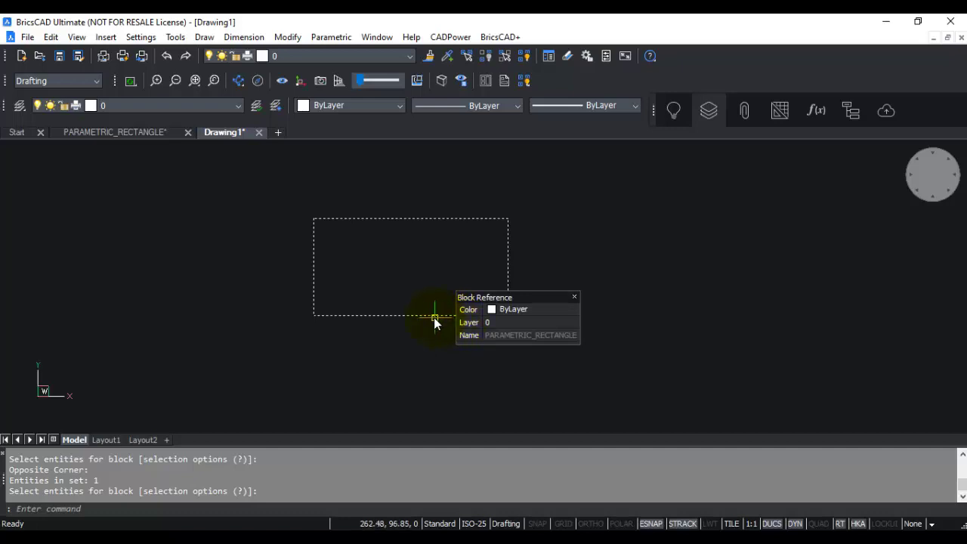
{"action": "double_click", "coordinate": [432, 317]}
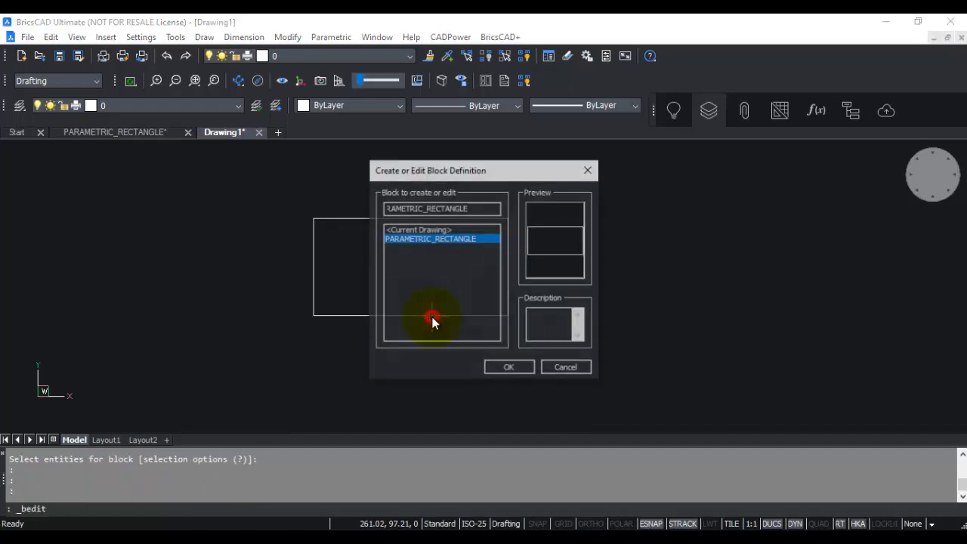
{"action": "left_click", "coordinate": [504, 368]}
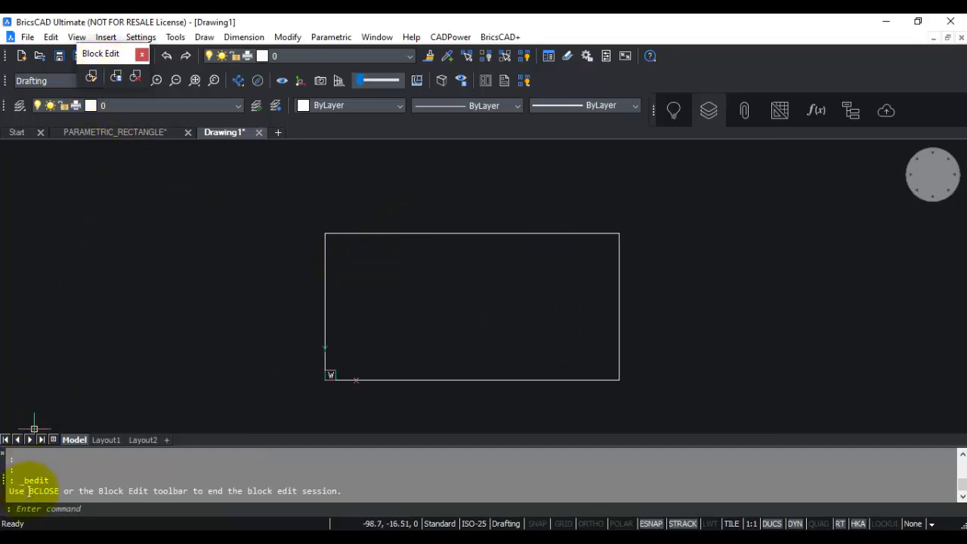
Step: Explode the rectangle polyline inside the block into separate lines
{"action": "mouse_move", "coordinate": [496, 233]}
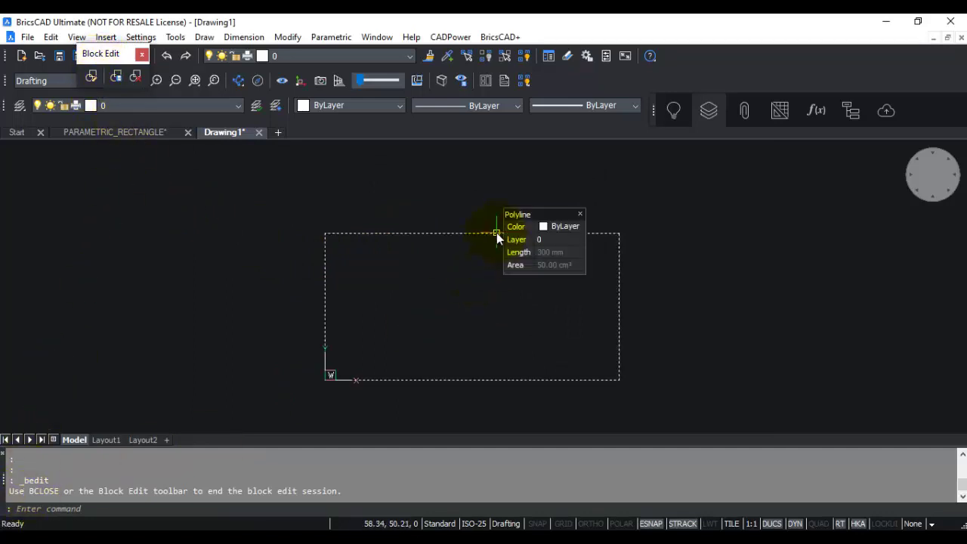
{"action": "scroll", "coordinate": [498, 233], "scroll_direction": "down", "scroll_amount": 2}
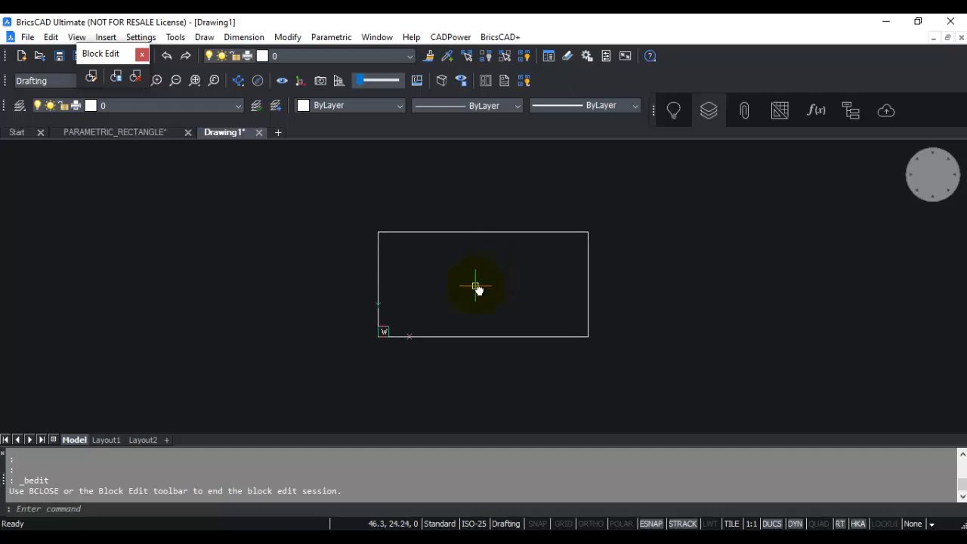
{"action": "mouse_move", "coordinate": [380, 267]}
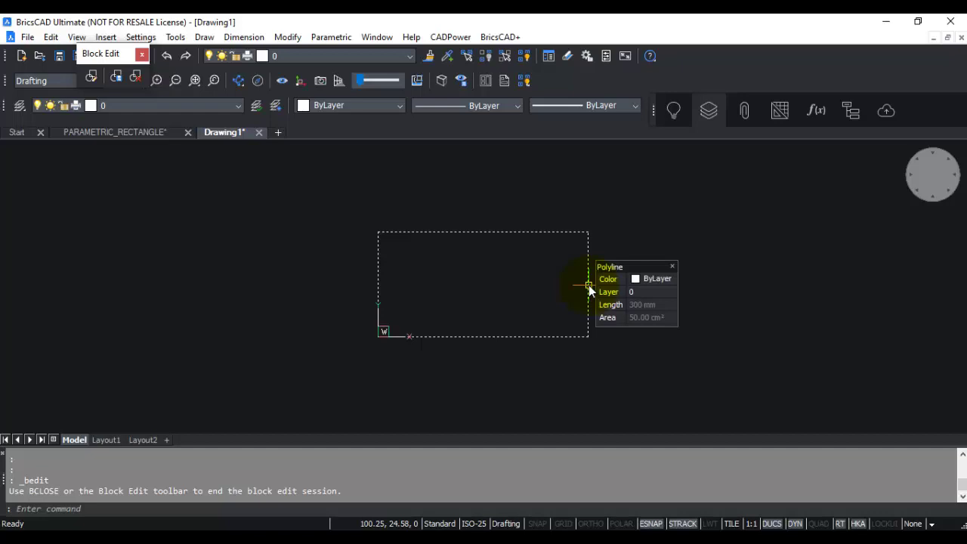
{"action": "type", "text": "explode"}
{"action": "key", "text": "Return"}
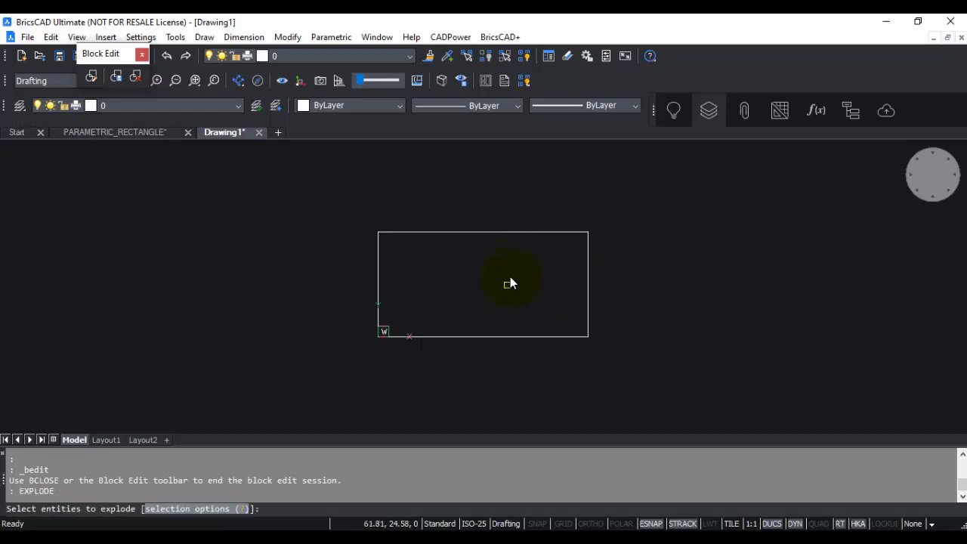
{"action": "left_click", "coordinate": [517, 234]}
{"action": "key", "text": "Return"}
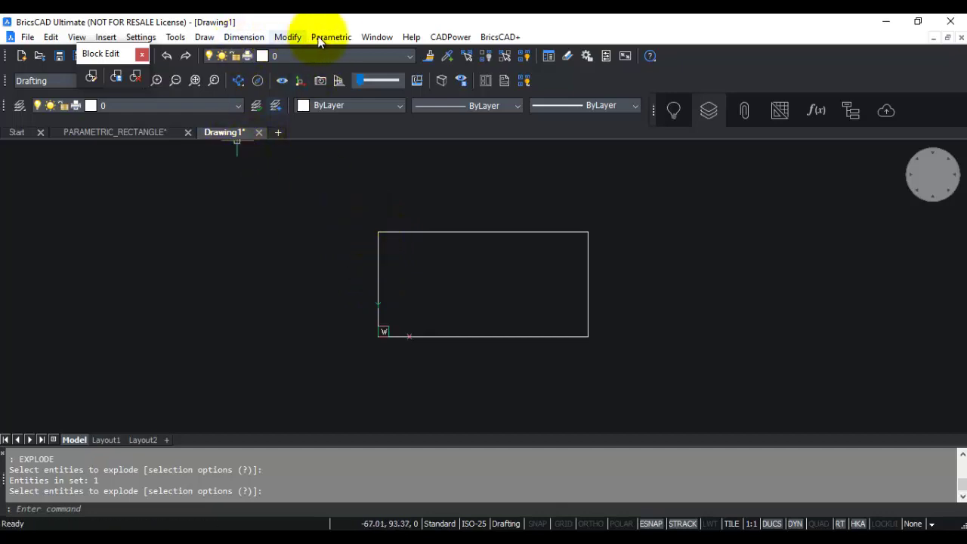
{"action": "left_click", "coordinate": [337, 39]}
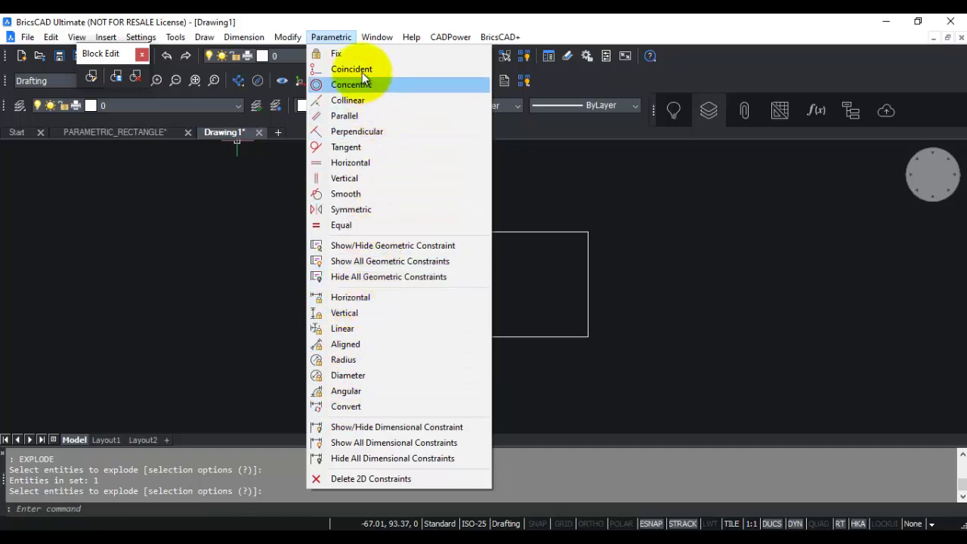
{"action": "key", "text": "Escape"}
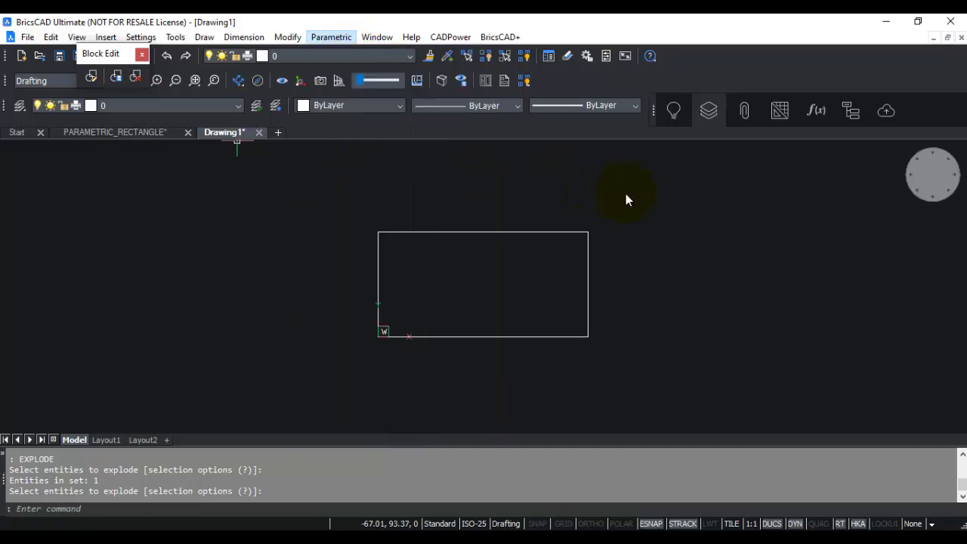
{"action": "key", "text": "Escape"}
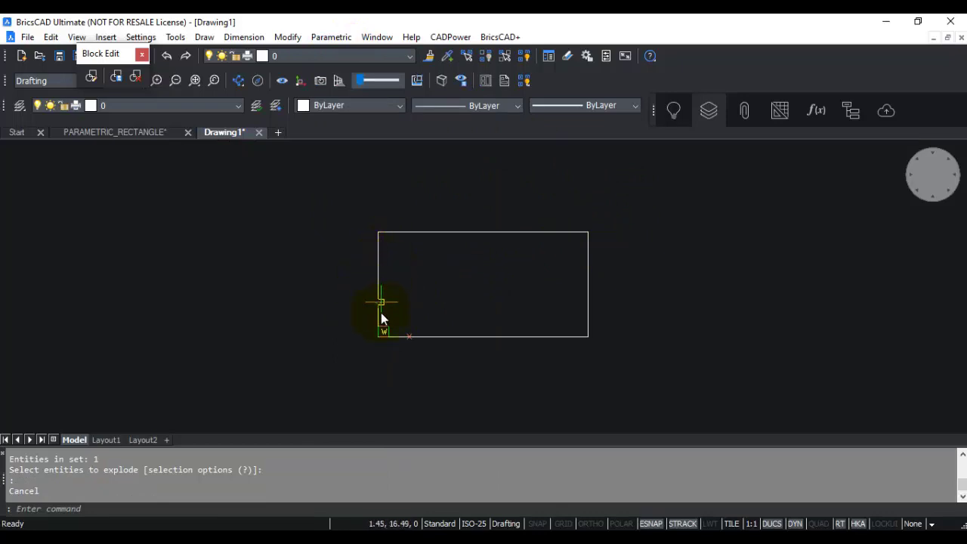
Step: Apply a Fix constraint to the point at the rectangle's lower-left corner
{"action": "mouse_move", "coordinate": [371, 347]}
{"action": "left_click", "coordinate": [330, 37]}
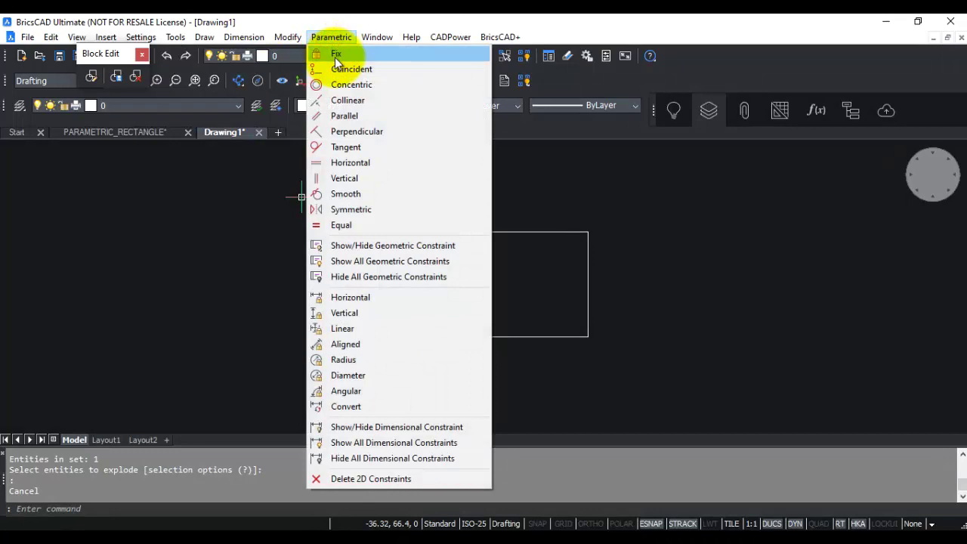
{"action": "left_click", "coordinate": [335, 56]}
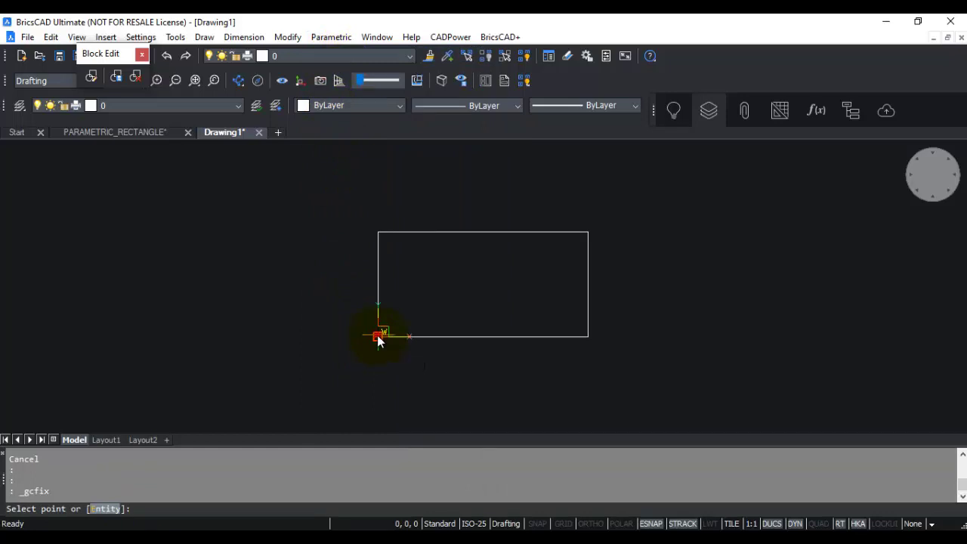
{"action": "left_click", "coordinate": [377, 337]}
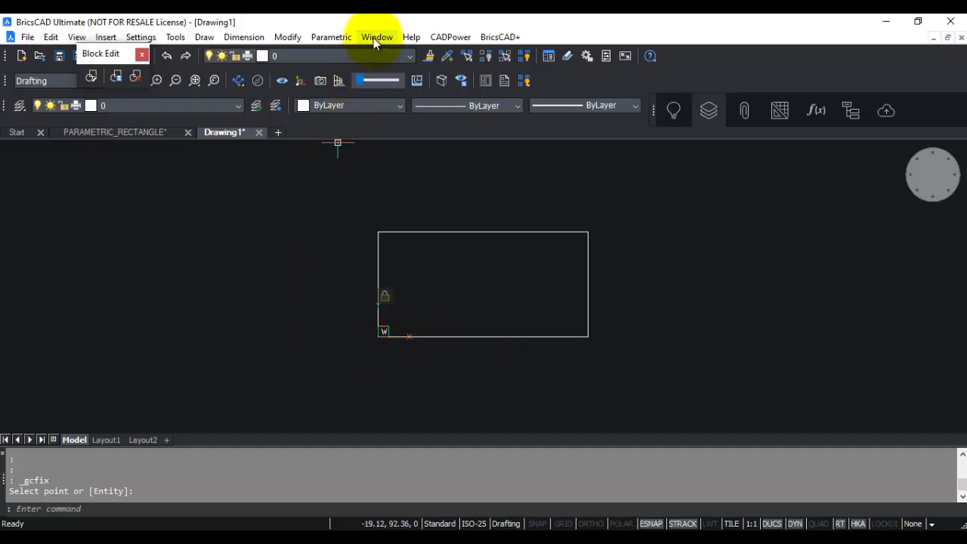
Step: Apply a Fix constraint to the rectangle's bottom line, using the Entity option
{"action": "left_click", "coordinate": [331, 37]}
{"action": "left_click", "coordinate": [334, 52]}
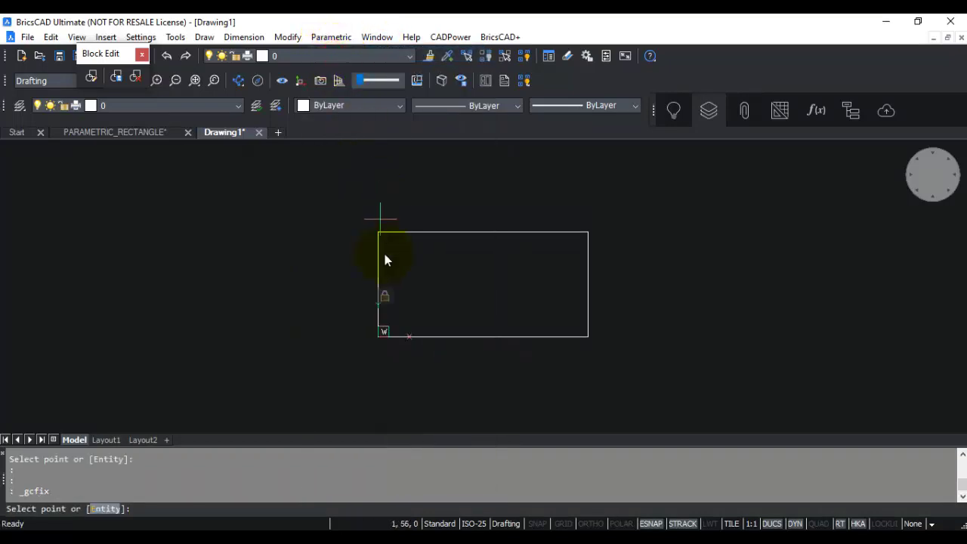
{"action": "type", "text": "e"}
{"action": "key", "text": "Return"}
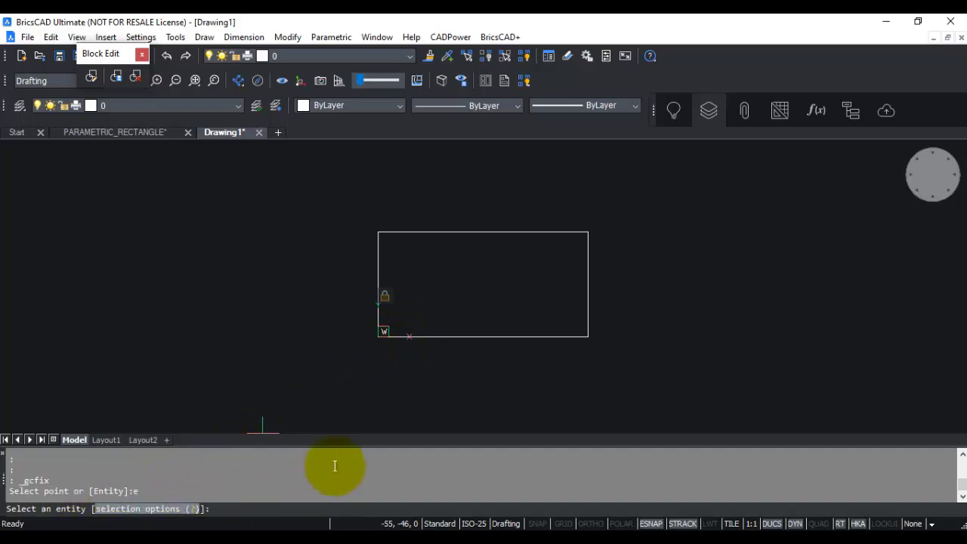
{"action": "left_click", "coordinate": [414, 336]}
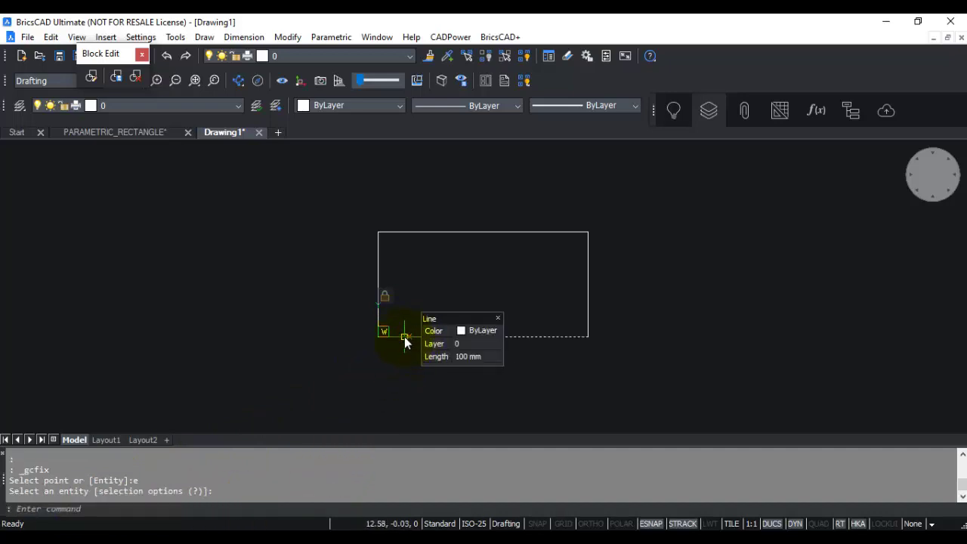
{"action": "left_click", "coordinate": [401, 335]}
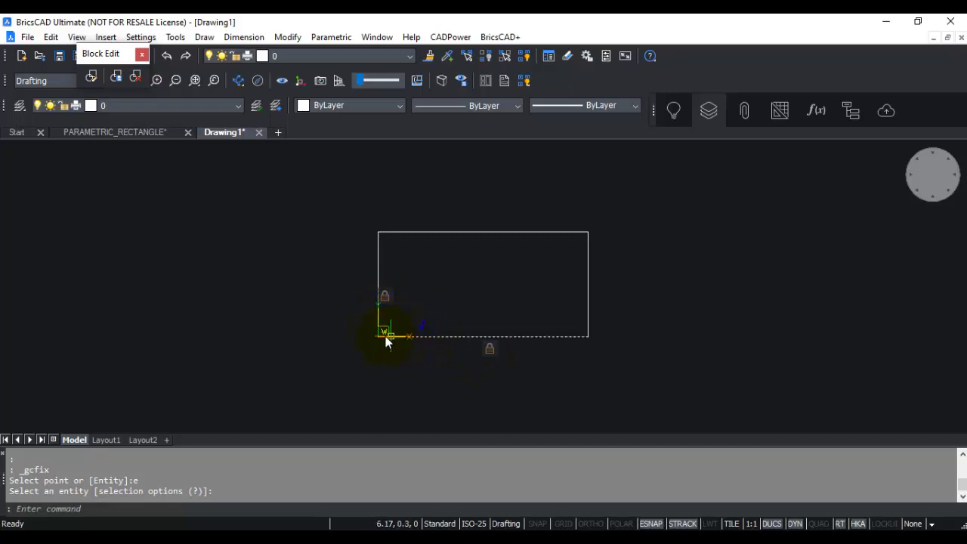
{"action": "mouse_move", "coordinate": [376, 337]}
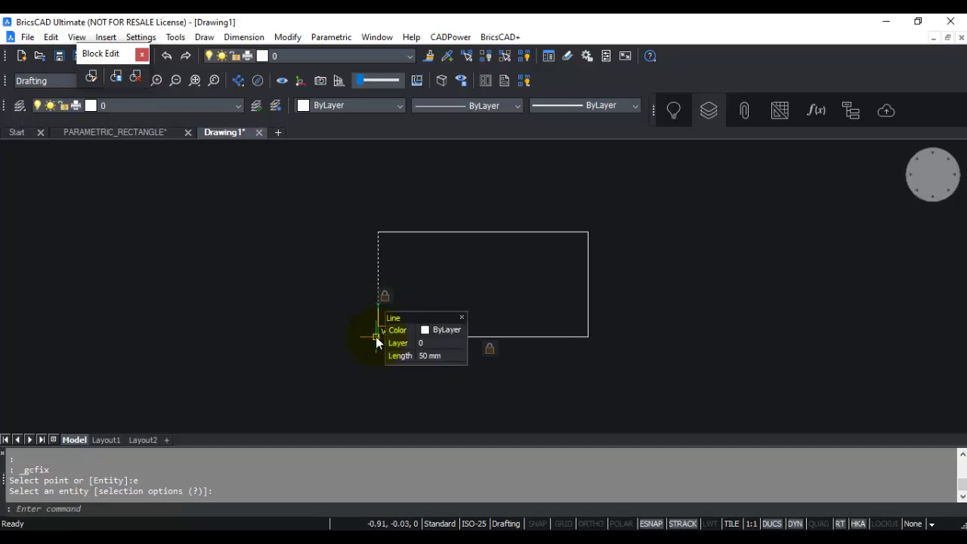
Step: Turn off every entity snap mode from Midpoint through Parallel so that Endpoint is the only active one
{"action": "right_click", "coordinate": [659, 523]}
{"action": "left_click", "coordinate": [683, 513]}
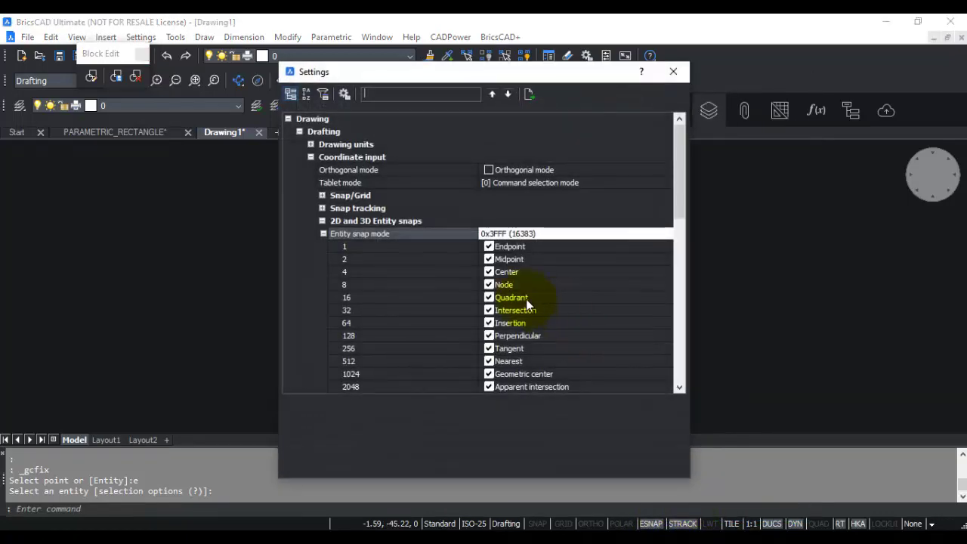
{"action": "left_click", "coordinate": [488, 259]}
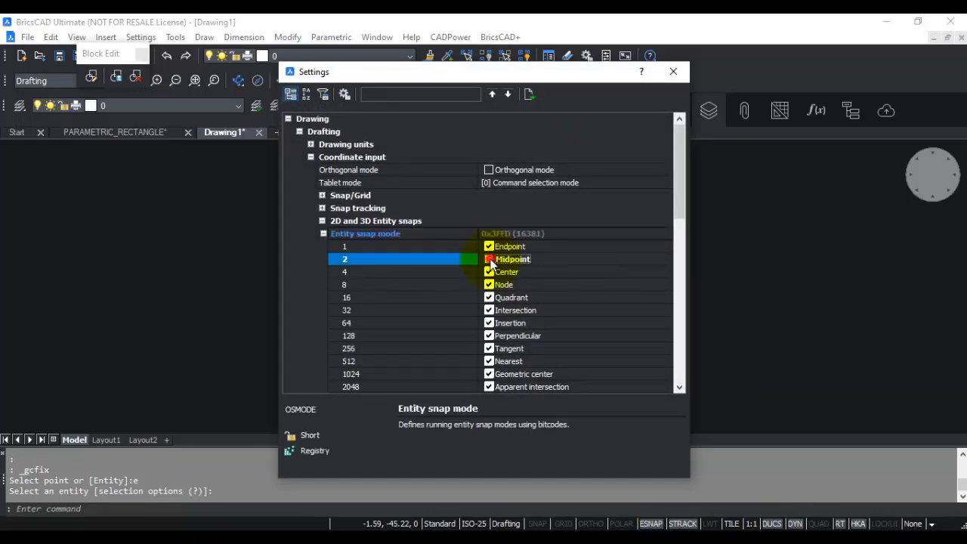
{"action": "left_click", "coordinate": [489, 272]}
{"action": "left_click", "coordinate": [489, 285]}
{"action": "left_click", "coordinate": [489, 297]}
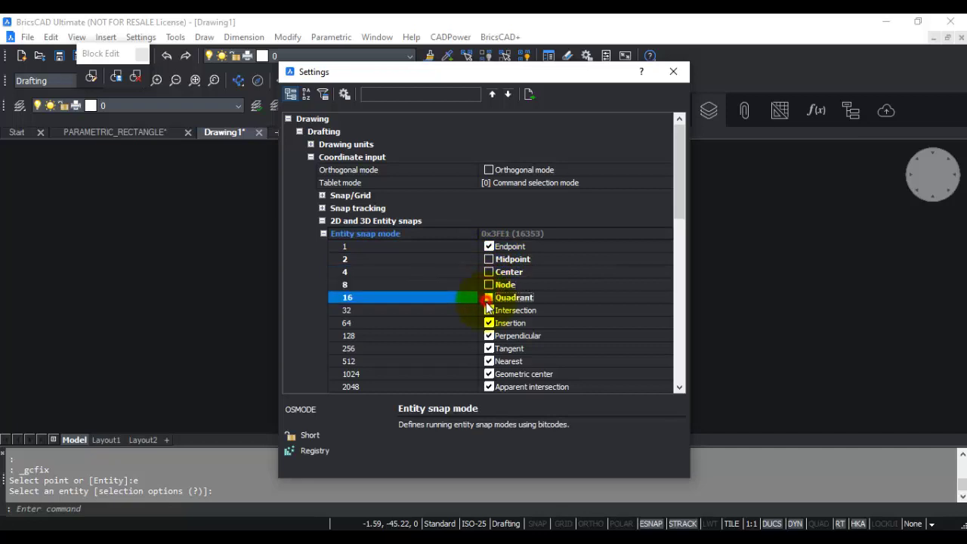
{"action": "left_click", "coordinate": [488, 311]}
{"action": "left_click", "coordinate": [489, 322]}
{"action": "left_click", "coordinate": [488, 335]}
{"action": "left_click", "coordinate": [489, 348]}
{"action": "left_click", "coordinate": [489, 361]}
{"action": "left_click", "coordinate": [489, 374]}
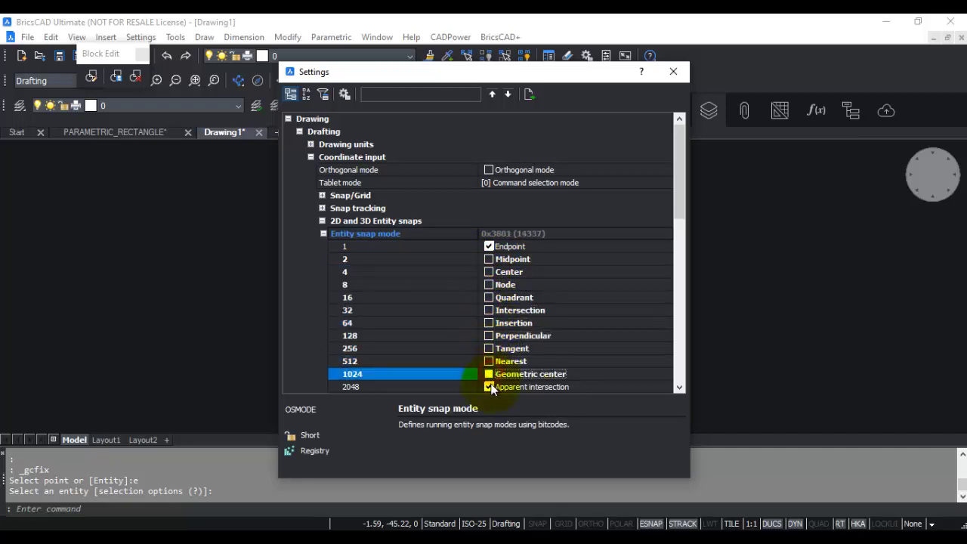
{"action": "left_click", "coordinate": [488, 386]}
{"action": "left_click_drag", "start_coordinate": [681, 207], "coordinate": [682, 239]}
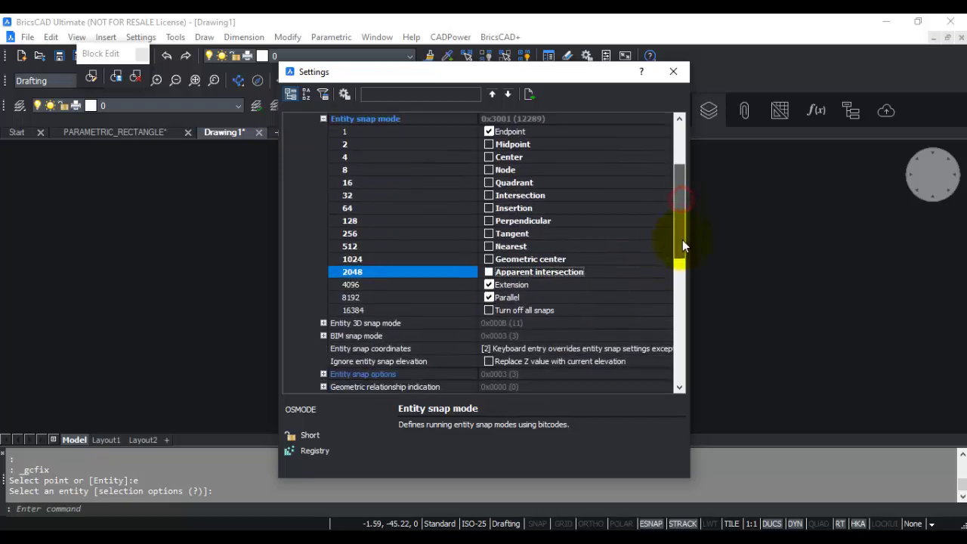
{"action": "left_click", "coordinate": [489, 285]}
{"action": "left_click", "coordinate": [489, 298]}
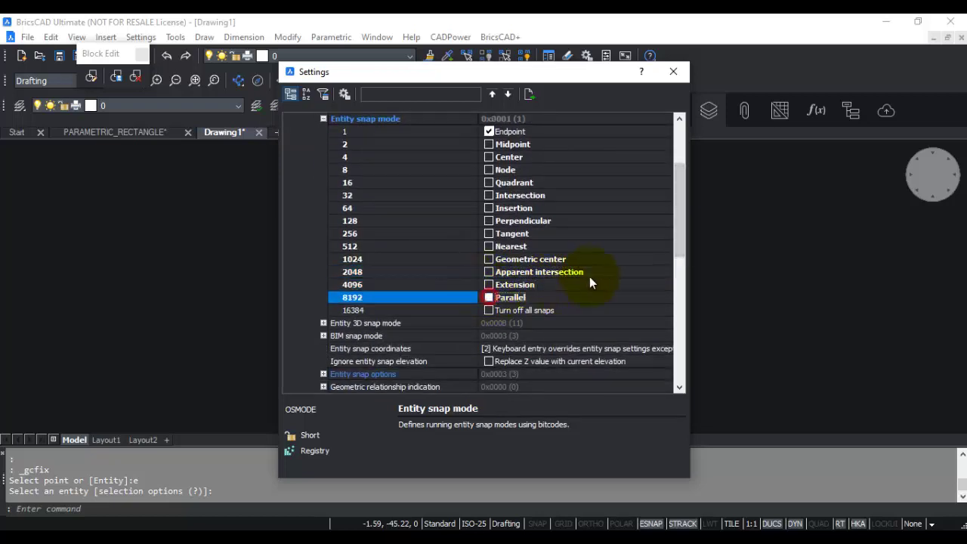
{"action": "left_click_drag", "start_coordinate": [682, 239], "coordinate": [686, 206]}
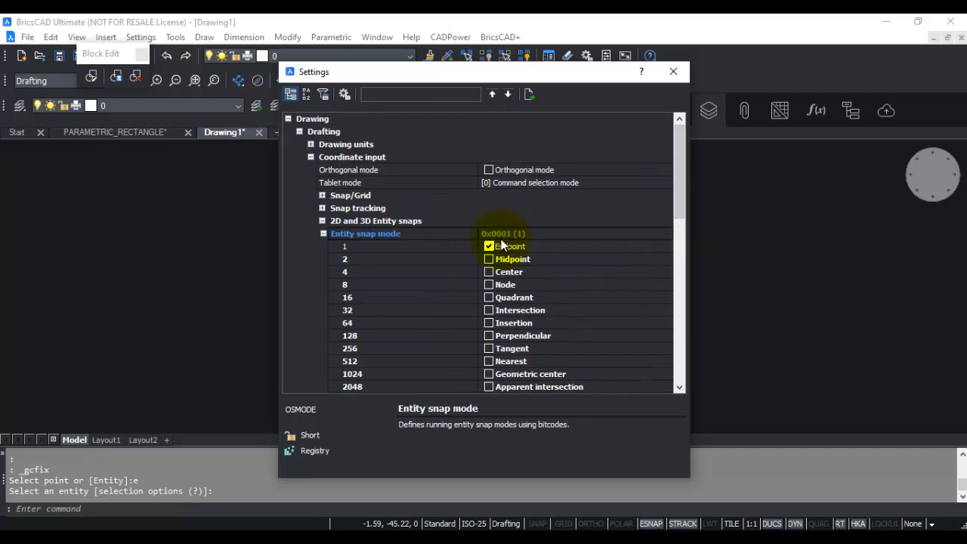
{"action": "left_click", "coordinate": [677, 70]}
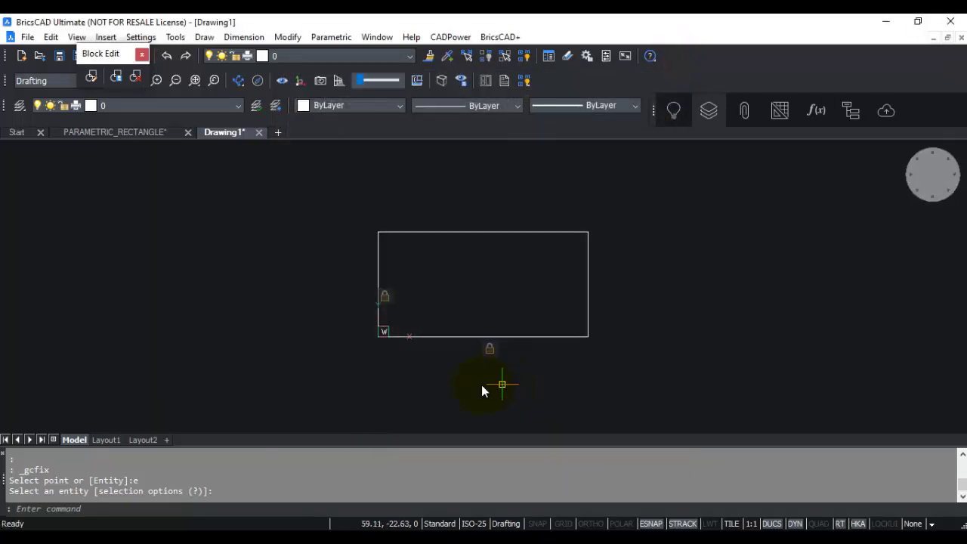
Step: Offset the rectangle's top, right, bottom and left sides outward by 25
{"action": "left_click", "coordinate": [328, 36]}
{"action": "type", "text": "offset"}
{"action": "key", "text": "Return"}
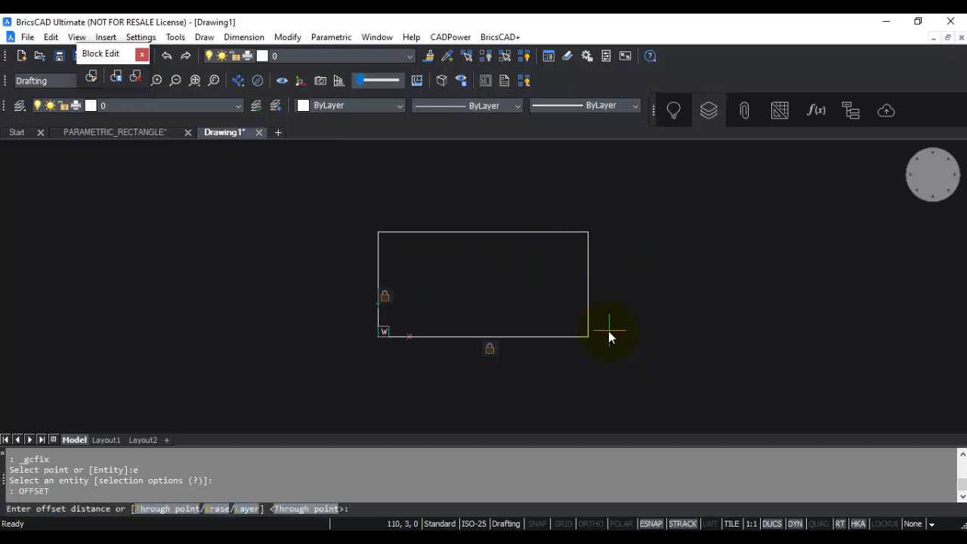
{"action": "key", "text": "Return"}
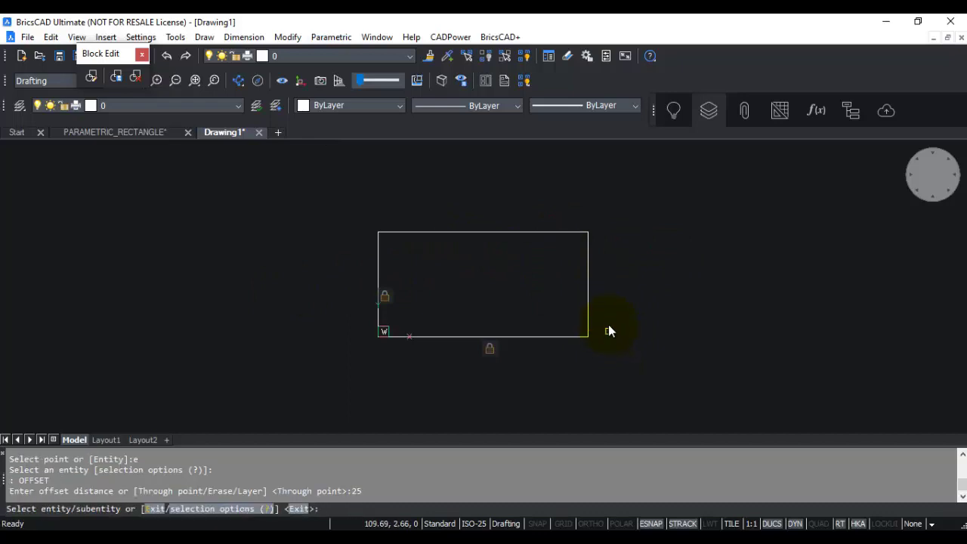
{"action": "left_click", "coordinate": [543, 231]}
{"action": "left_click", "coordinate": [546, 209]}
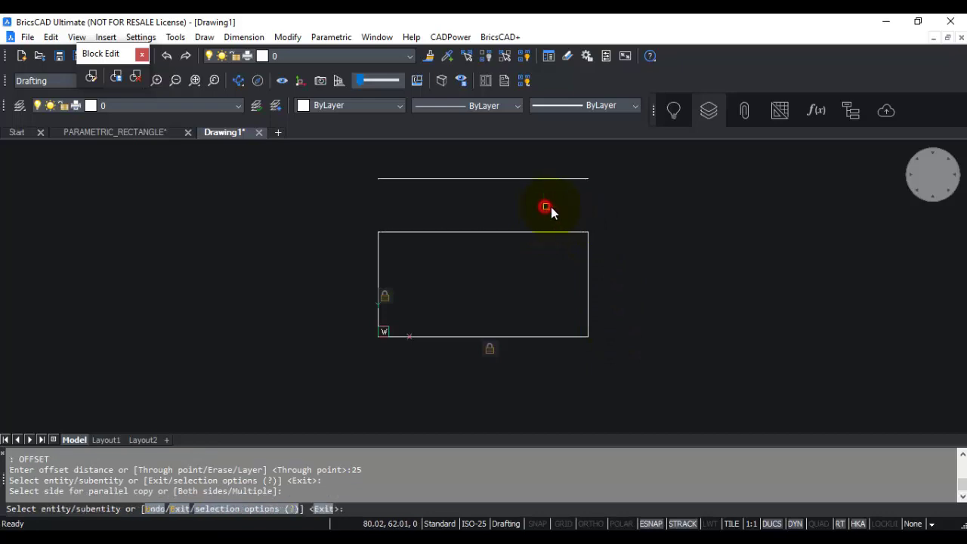
{"action": "left_click", "coordinate": [590, 247]}
{"action": "left_click", "coordinate": [602, 252]}
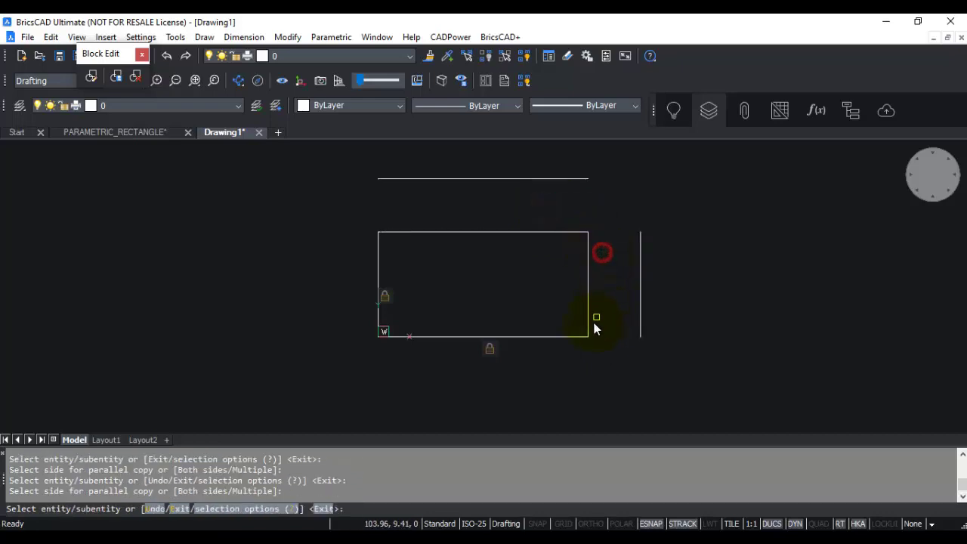
{"action": "left_click", "coordinate": [578, 337]}
{"action": "left_click", "coordinate": [573, 359]}
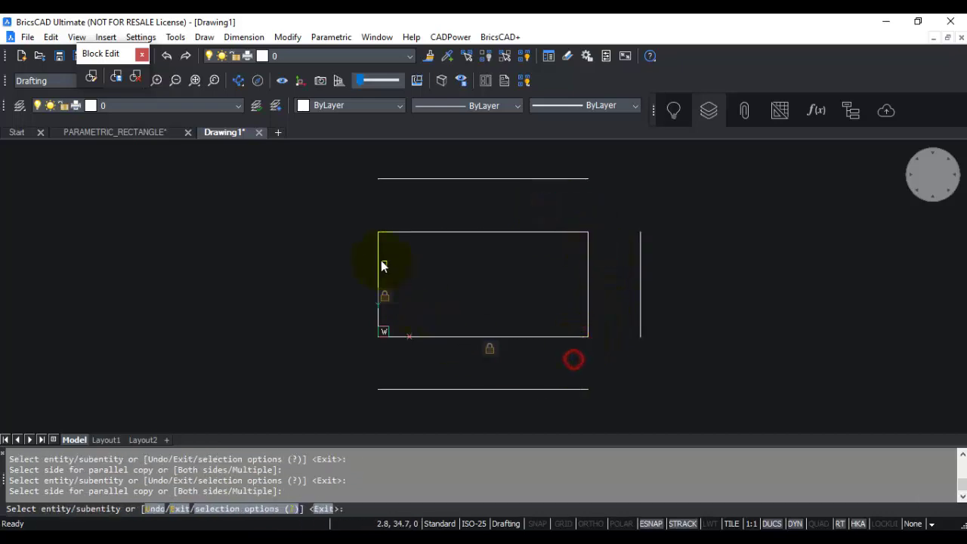
{"action": "left_click", "coordinate": [380, 259]}
{"action": "left_click", "coordinate": [345, 261]}
{"action": "key", "text": "Escape"}
{"action": "key", "text": "Escape"}
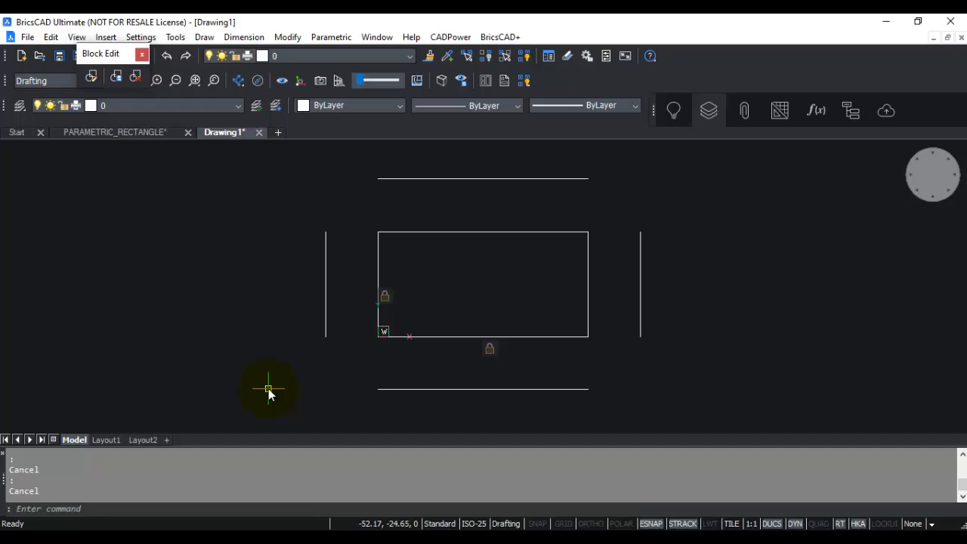
Step: Add Parallel constraints between the rectangle's left and right sides and their respective outer offset lines
{"action": "left_click", "coordinate": [259, 151]}
{"action": "left_click", "coordinate": [330, 37]}
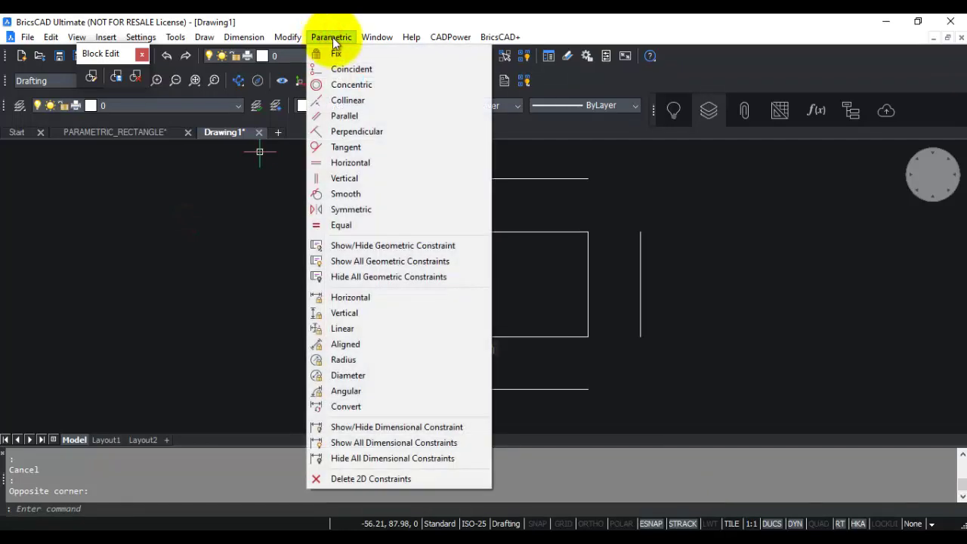
{"action": "left_click", "coordinate": [344, 118]}
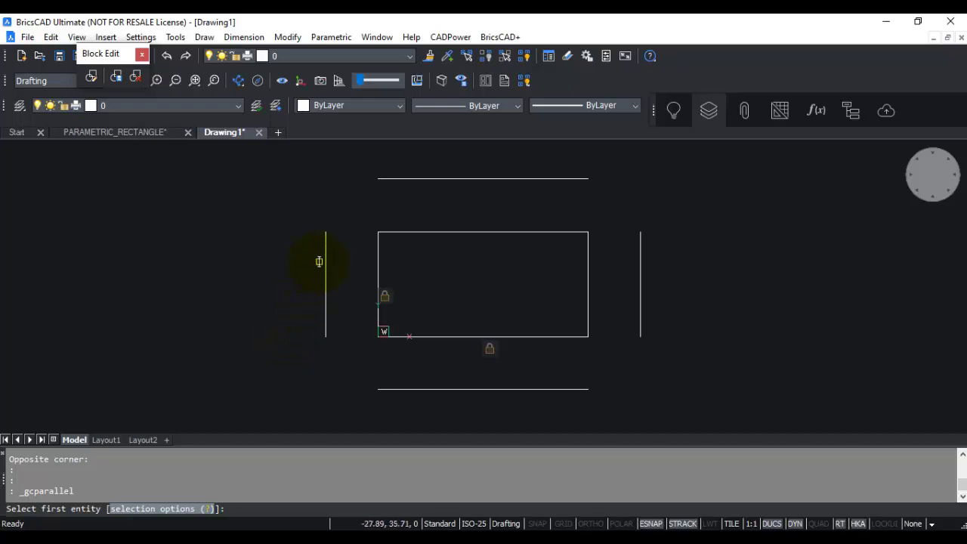
{"action": "left_click", "coordinate": [324, 254]}
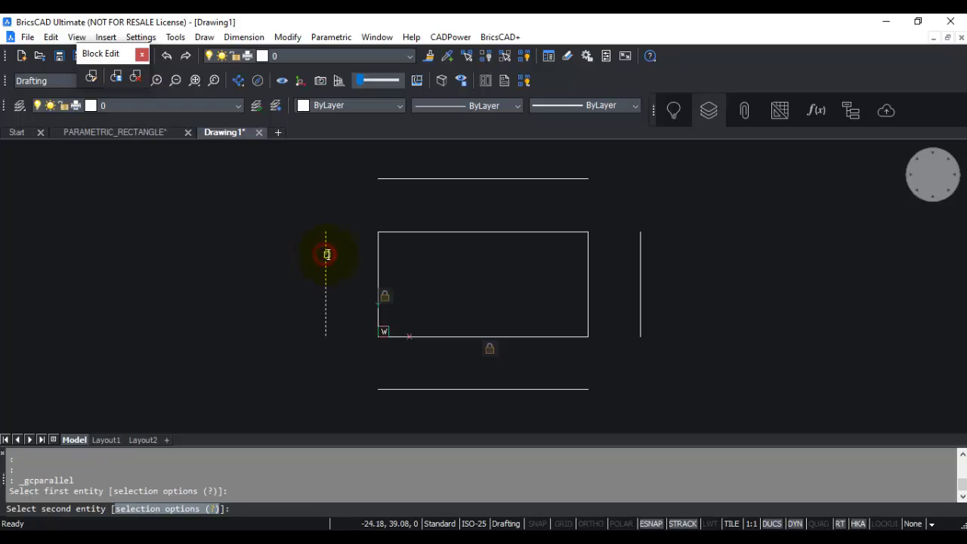
{"action": "left_click", "coordinate": [378, 254]}
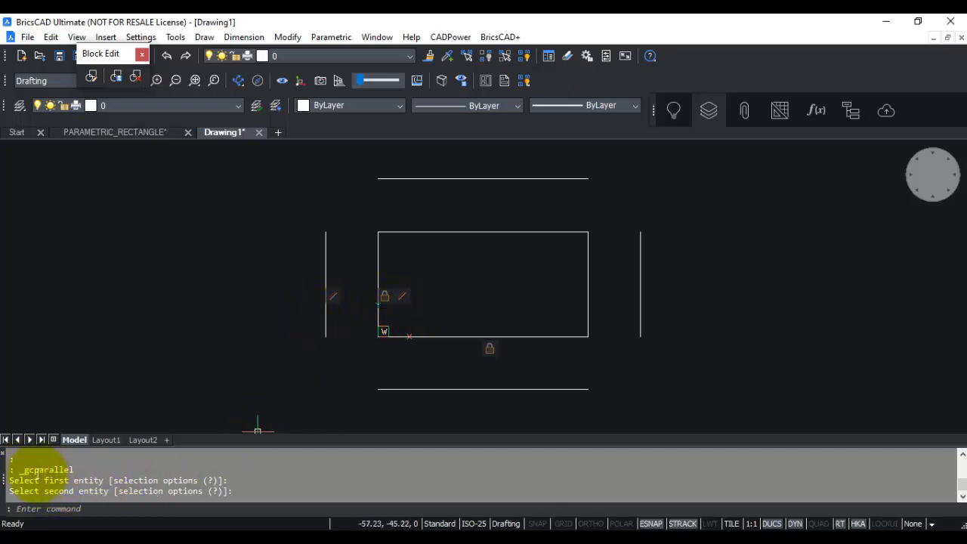
{"action": "left_click", "coordinate": [47, 507]}
{"action": "key", "text": "Return"}
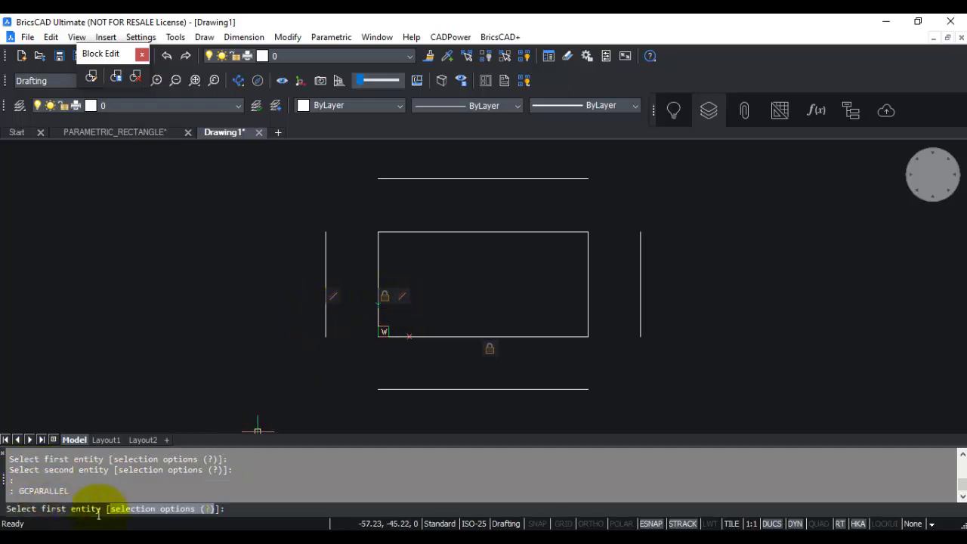
{"action": "left_click", "coordinate": [587, 287]}
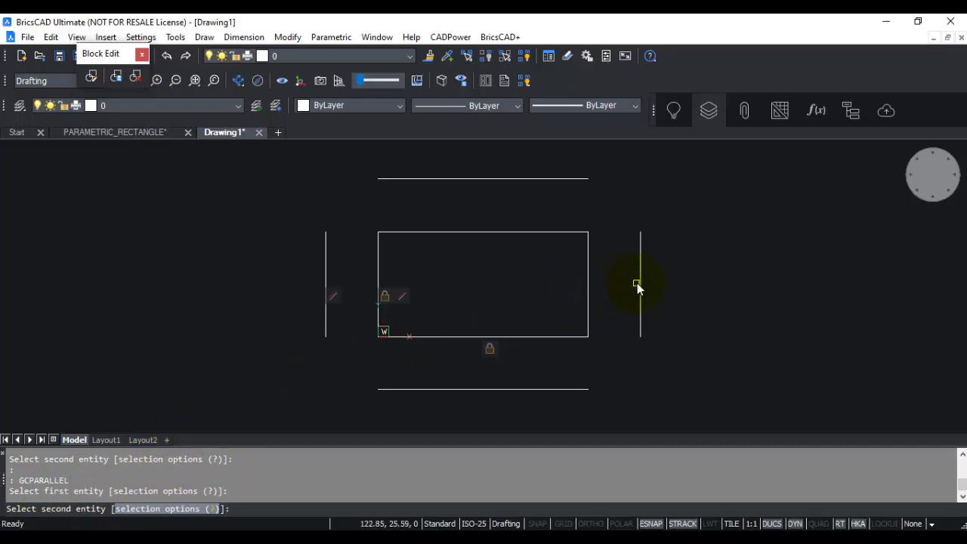
{"action": "left_click", "coordinate": [638, 285]}
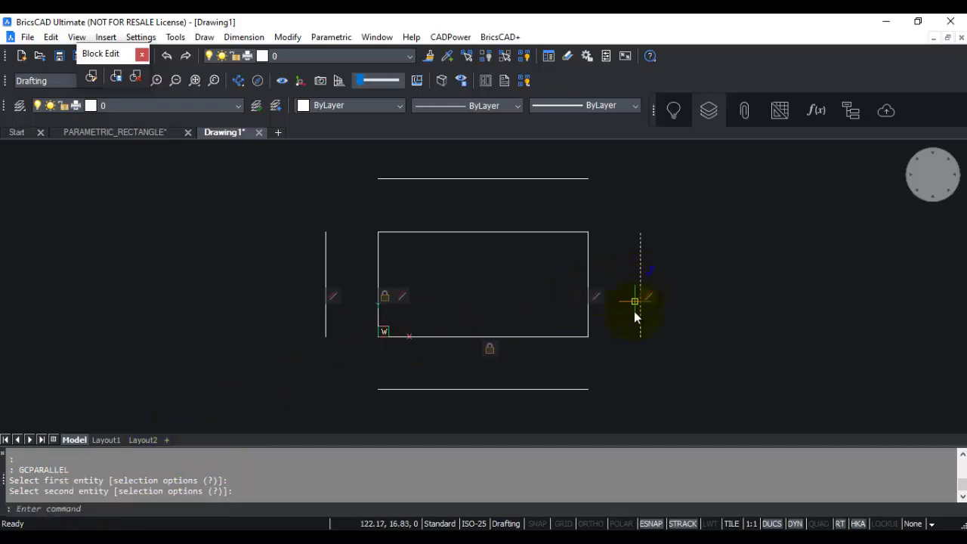
Step: Add Parallel constraints between the rectangle's top and bottom sides and their respective outer offset lines
{"action": "key", "text": "Return"}
{"action": "left_click", "coordinate": [486, 234]}
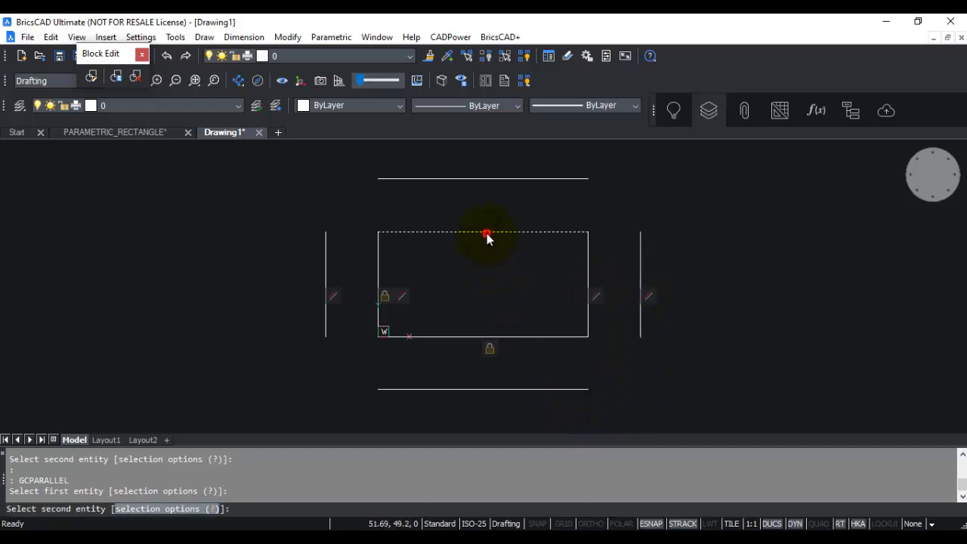
{"action": "left_click", "coordinate": [488, 179]}
{"action": "key", "text": "Return"}
{"action": "left_click", "coordinate": [457, 337]}
{"action": "left_click", "coordinate": [450, 391]}
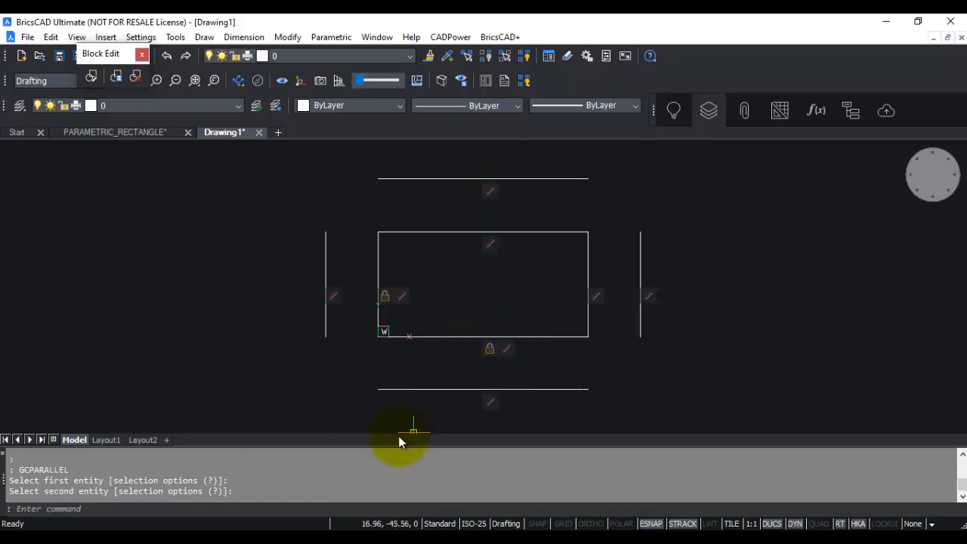
Step: Add Horizontal geometric constraints to the rectangle's top and bottom sides and to the upper and lower offset lines
{"action": "left_click", "coordinate": [332, 37]}
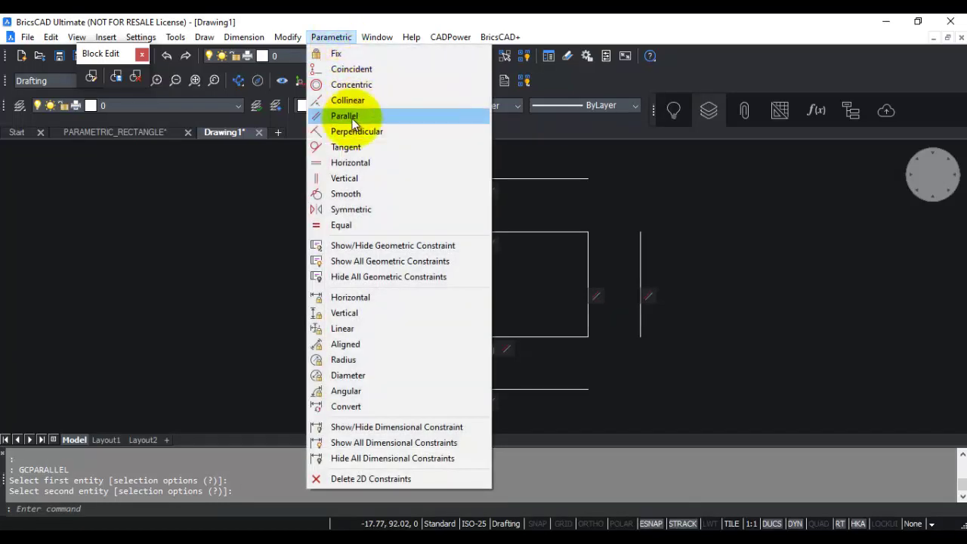
{"action": "left_click", "coordinate": [347, 161]}
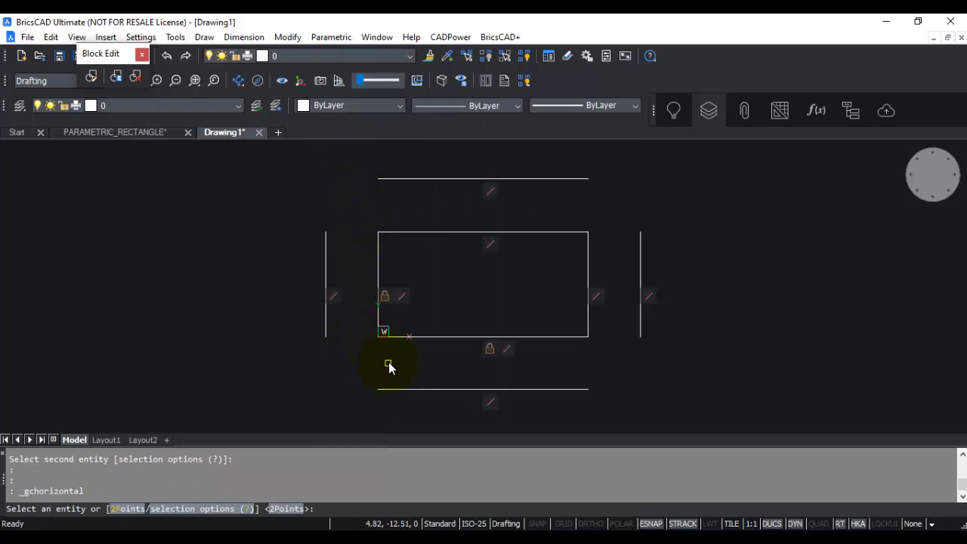
{"action": "left_click", "coordinate": [452, 178]}
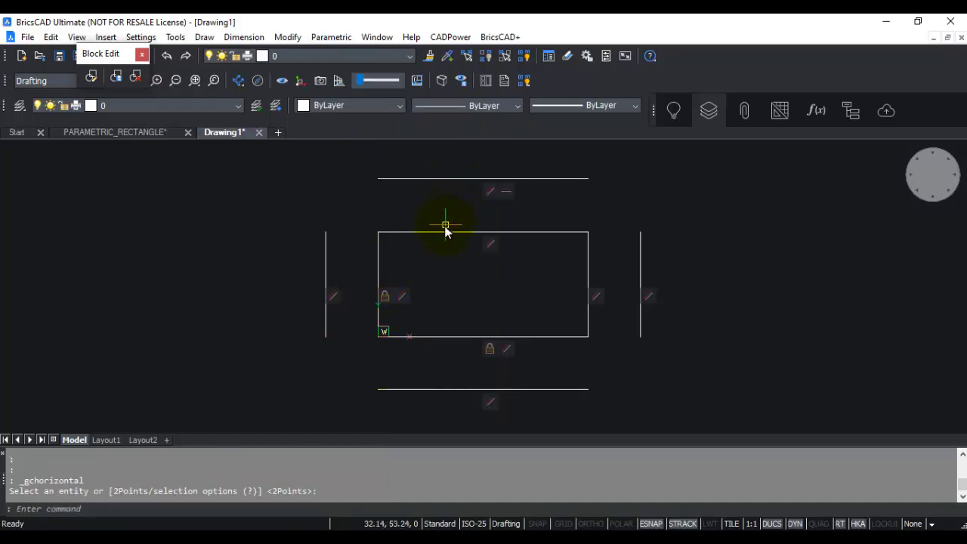
{"action": "key", "text": "Return"}
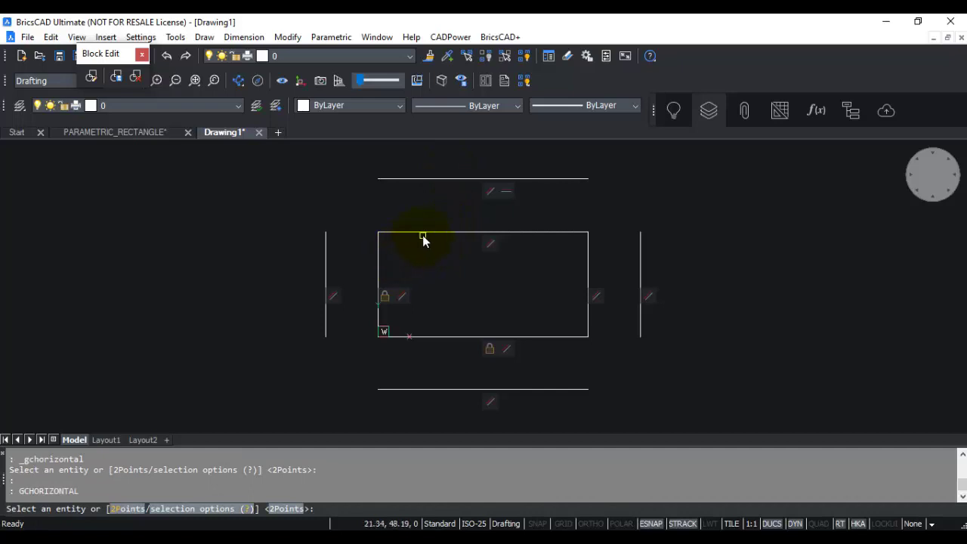
{"action": "left_click", "coordinate": [426, 235]}
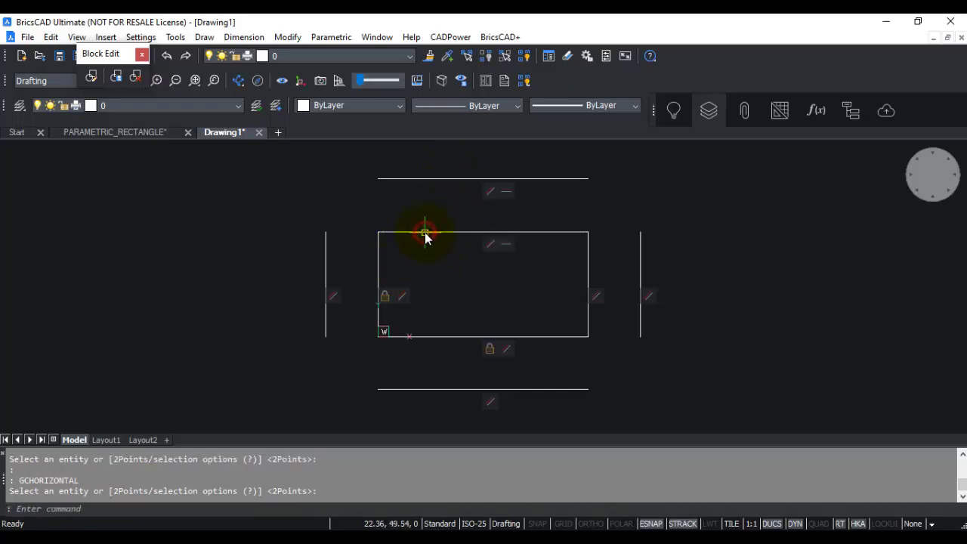
{"action": "key", "text": "Return"}
{"action": "left_click", "coordinate": [433, 338]}
{"action": "key", "text": "Return"}
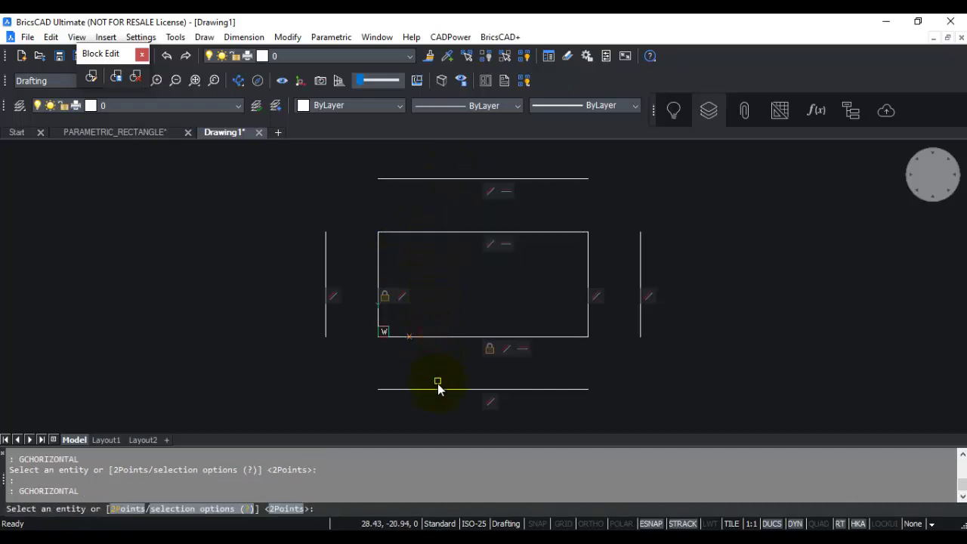
{"action": "left_click", "coordinate": [438, 390]}
Step: Add Vertical geometric constraints to the rectangle's left and right sides and to the two outer vertical offset lines
{"action": "left_click", "coordinate": [331, 37]}
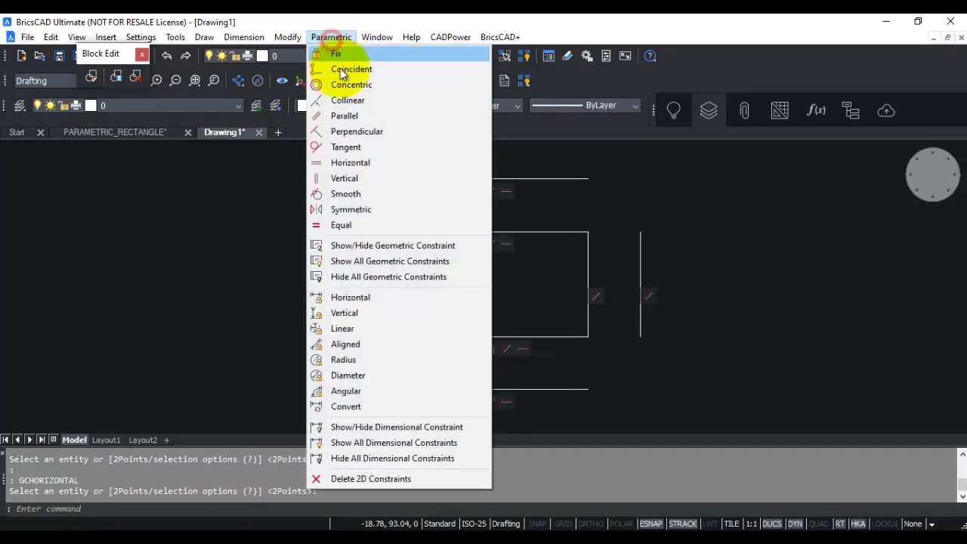
{"action": "left_click", "coordinate": [344, 177]}
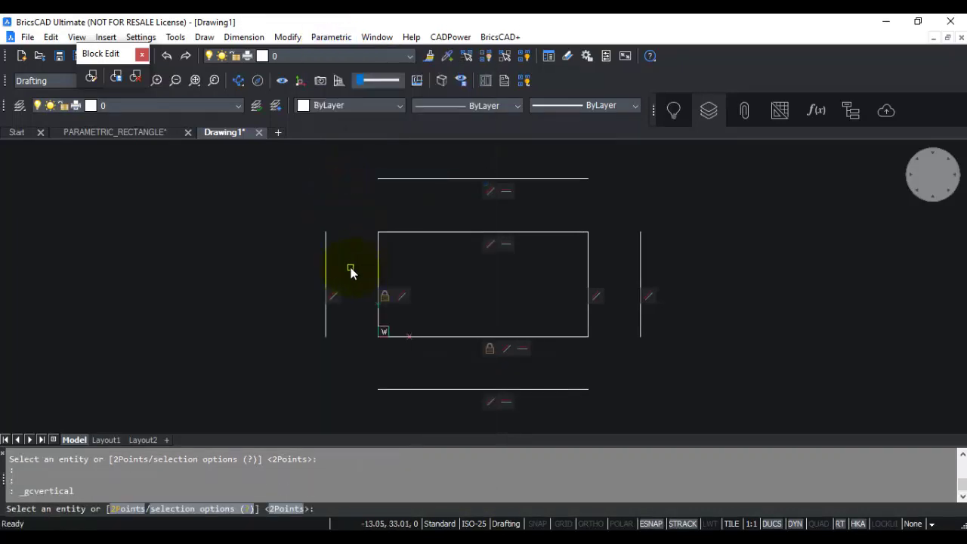
{"action": "left_click", "coordinate": [326, 262]}
{"action": "key", "text": "Return"}
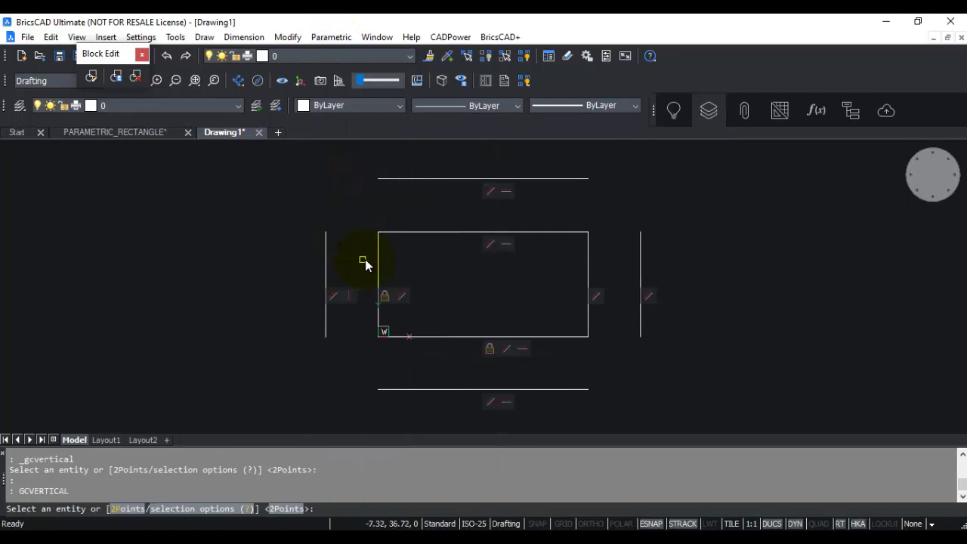
{"action": "left_click", "coordinate": [375, 259]}
{"action": "left_click", "coordinate": [587, 260]}
{"action": "key", "text": "Return"}
{"action": "left_click", "coordinate": [639, 259]}
{"action": "key", "text": "Return"}
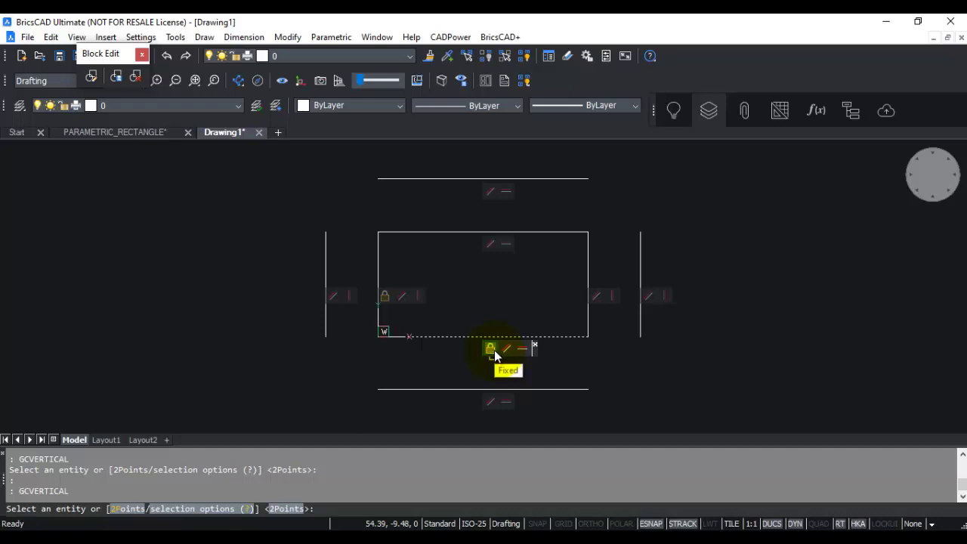
{"action": "right_click", "coordinate": [488, 245]}
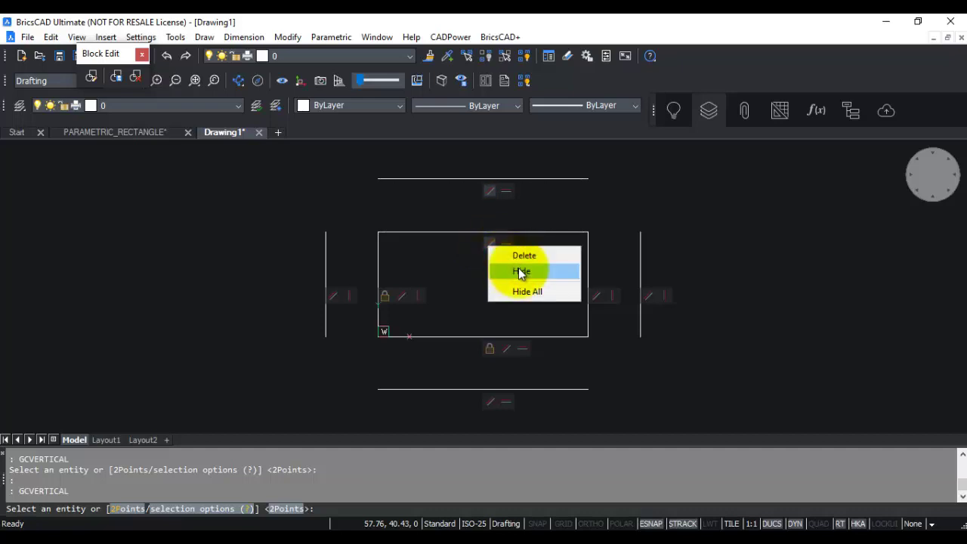
{"action": "left_click", "coordinate": [460, 272]}
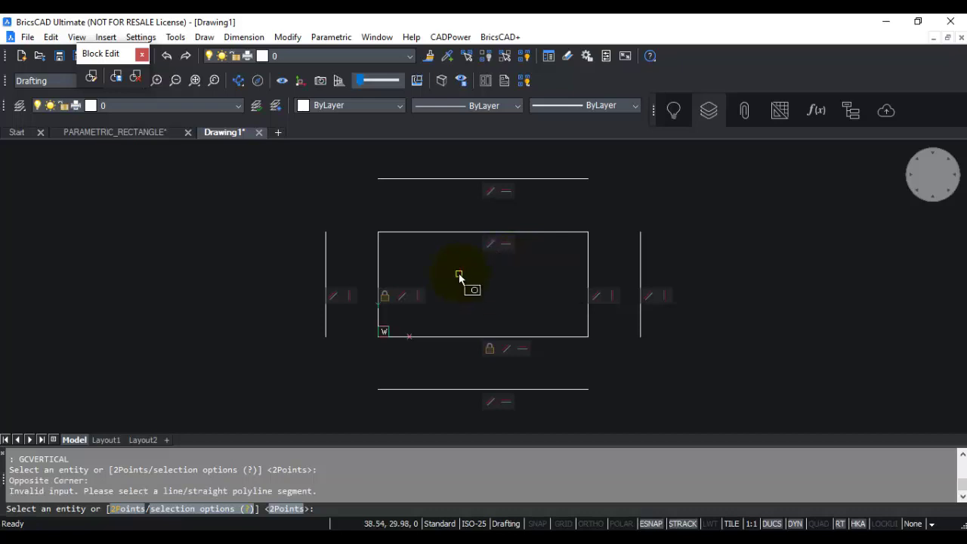
Step: Add Equal constraints between the rectangle's left and right sides and their respective outer offset lines
{"action": "left_click", "coordinate": [332, 37]}
{"action": "left_click", "coordinate": [338, 225]}
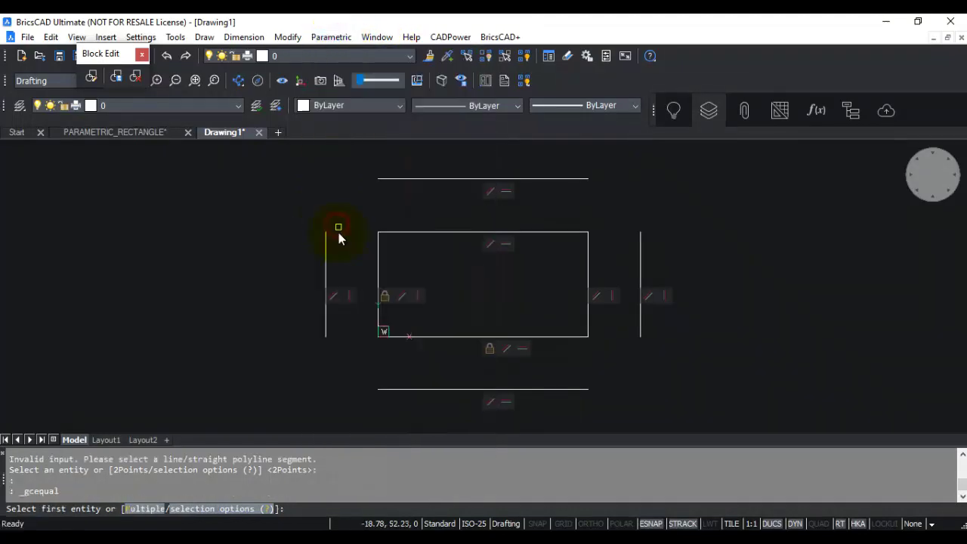
{"action": "left_click", "coordinate": [377, 259]}
{"action": "key", "text": "Return"}
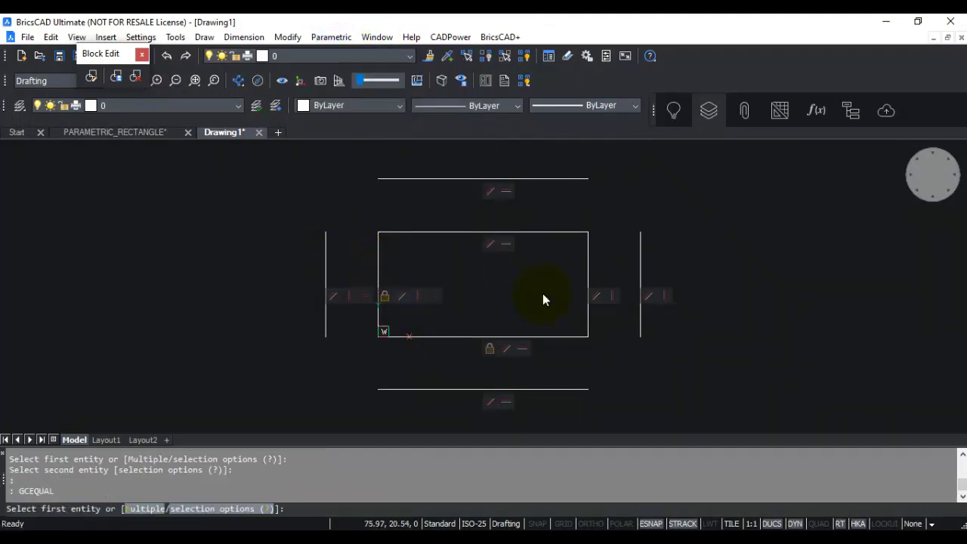
{"action": "left_click", "coordinate": [587, 261]}
{"action": "left_click", "coordinate": [639, 266]}
Step: Add Equal constraints between the rectangle's top and bottom sides and their respective outer offset lines
{"action": "key", "text": "Return"}
{"action": "left_click", "coordinate": [535, 233]}
{"action": "left_click", "coordinate": [534, 178]}
{"action": "key", "text": "Return"}
{"action": "left_click", "coordinate": [560, 336]}
{"action": "left_click", "coordinate": [557, 389]}
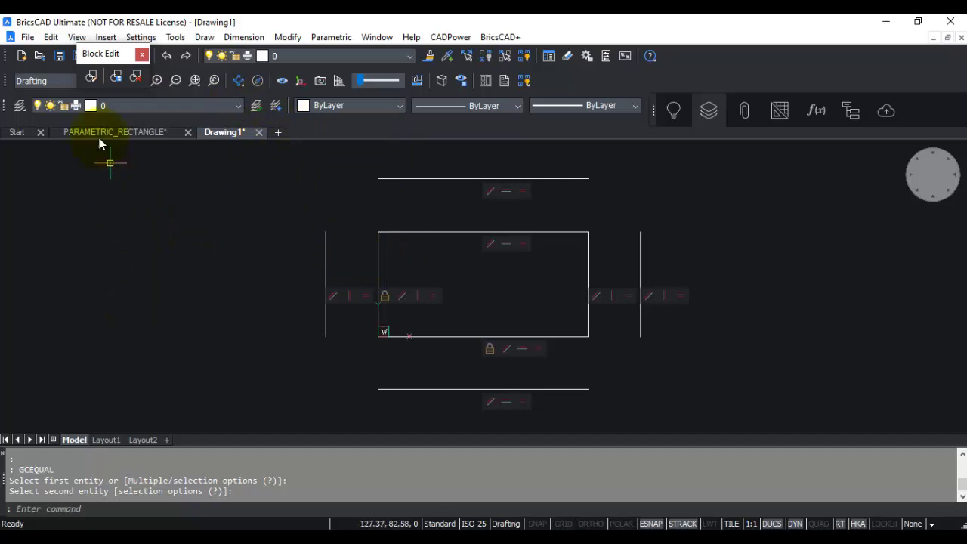
Step: Turn on the ribbon display and bring up its parametric constraint tools
{"action": "left_click", "coordinate": [77, 37]}
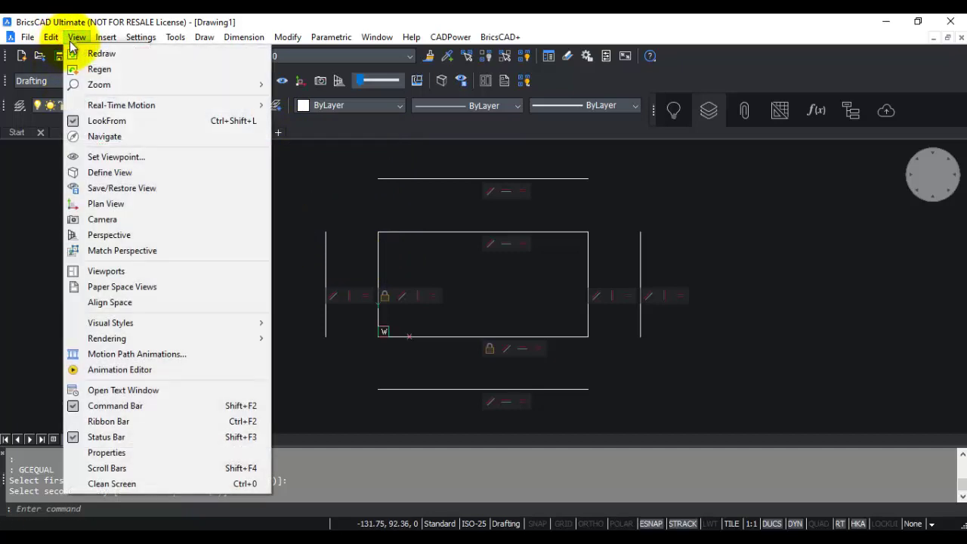
{"action": "left_click", "coordinate": [102, 421]}
{"action": "left_click", "coordinate": [223, 138]}
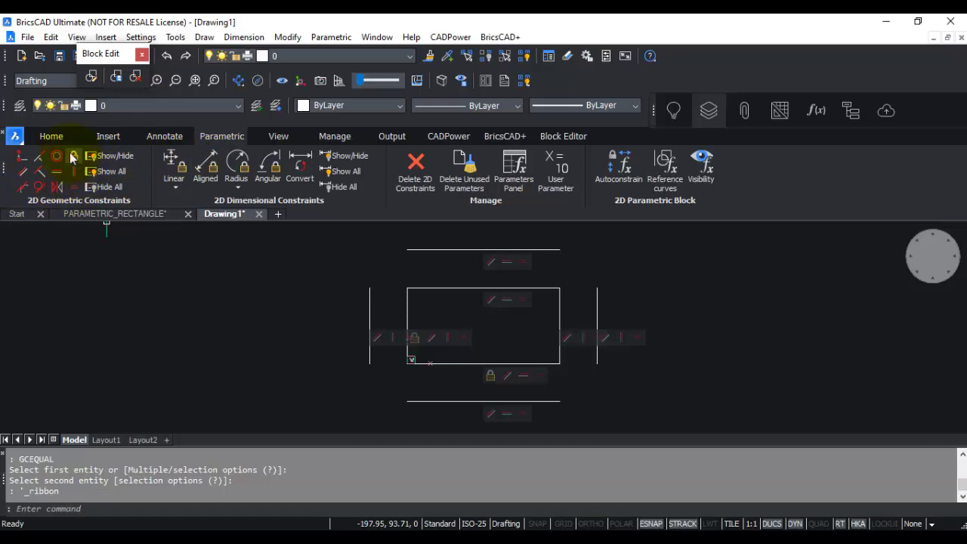
{"action": "left_click", "coordinate": [326, 37]}
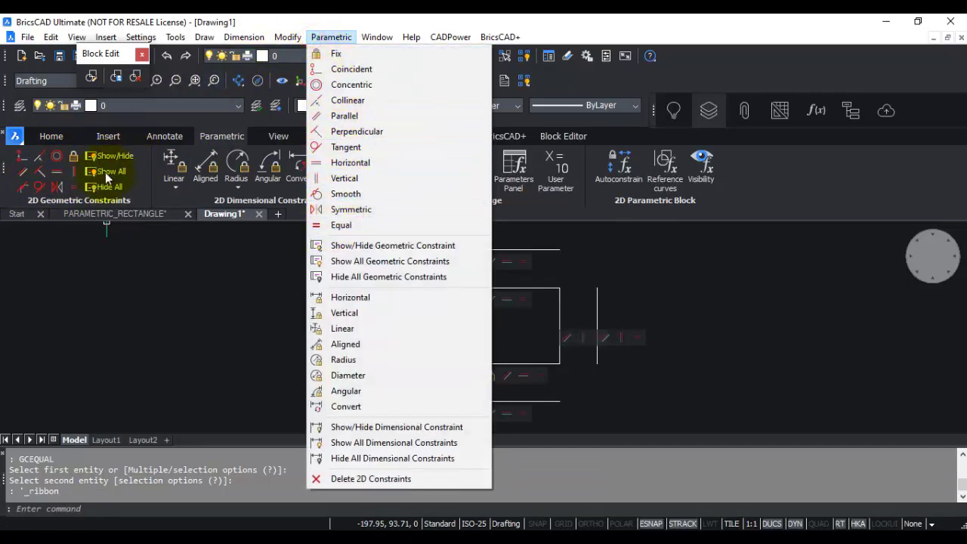
{"action": "left_click", "coordinate": [152, 184]}
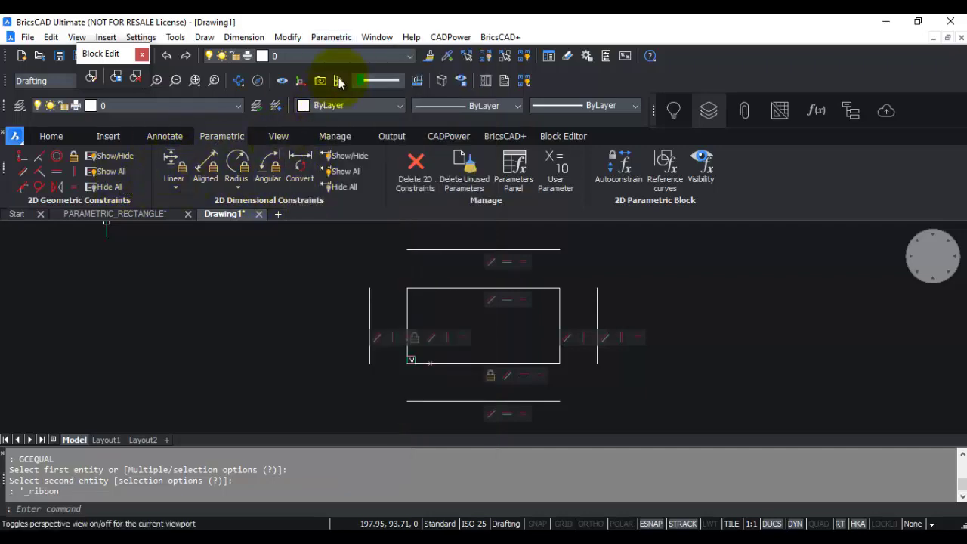
{"action": "left_click", "coordinate": [329, 35]}
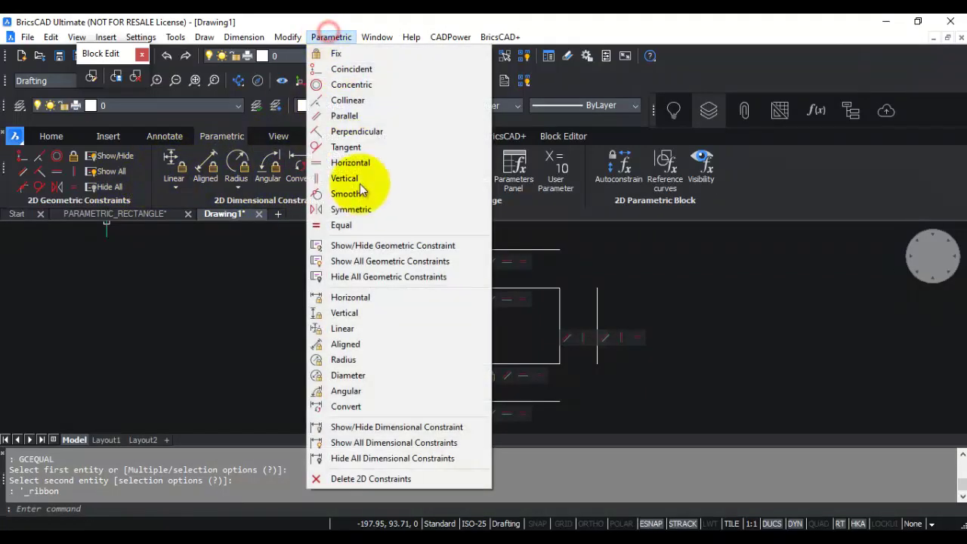
Step: Add a horizontal dimensional constraint of 100 to the rectangle's bottom side by entity, placed below the lower offset line
{"action": "left_click", "coordinate": [174, 185]}
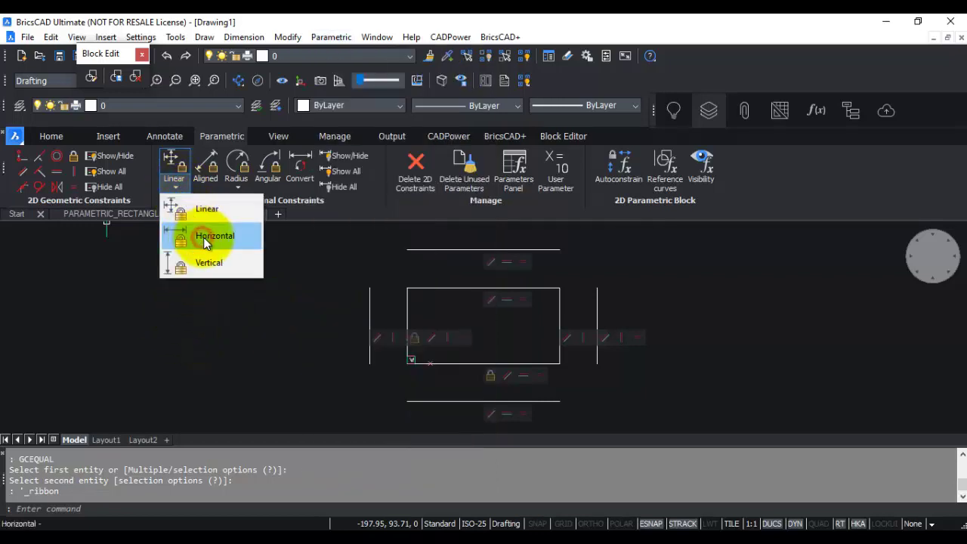
{"action": "left_click", "coordinate": [203, 239]}
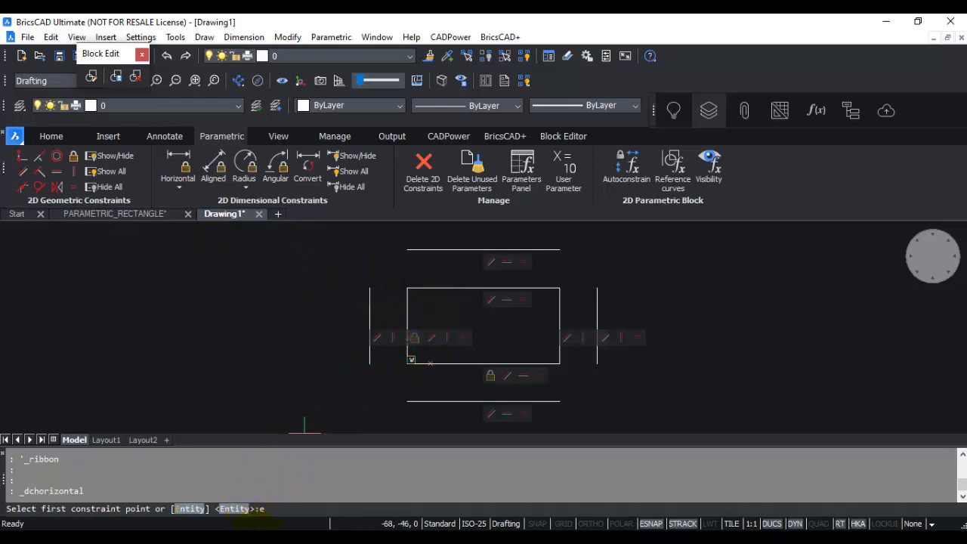
{"action": "left_click", "coordinate": [462, 370]}
{"action": "scroll", "coordinate": [462, 389], "scroll_direction": "down", "scroll_amount": 3}
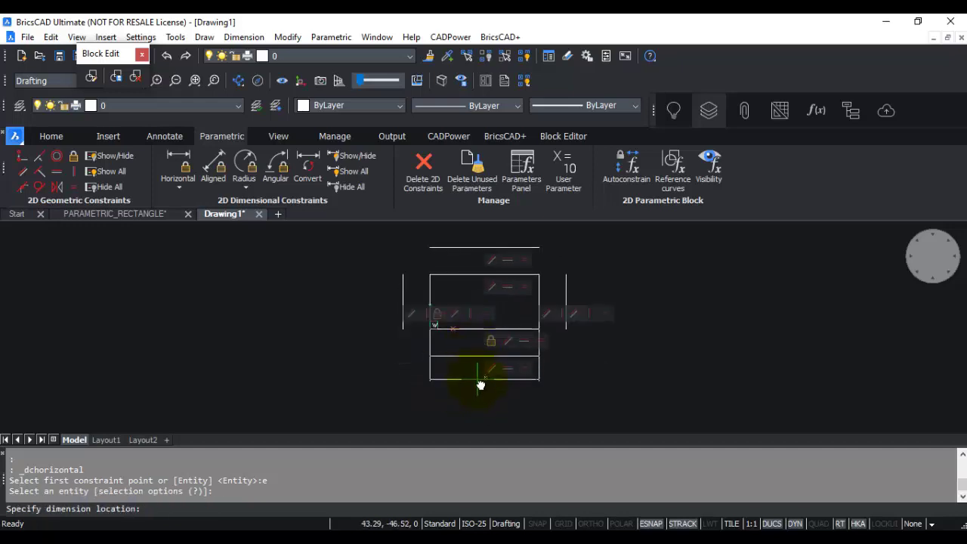
{"action": "left_click", "coordinate": [479, 391]}
{"action": "key", "text": "Return"}
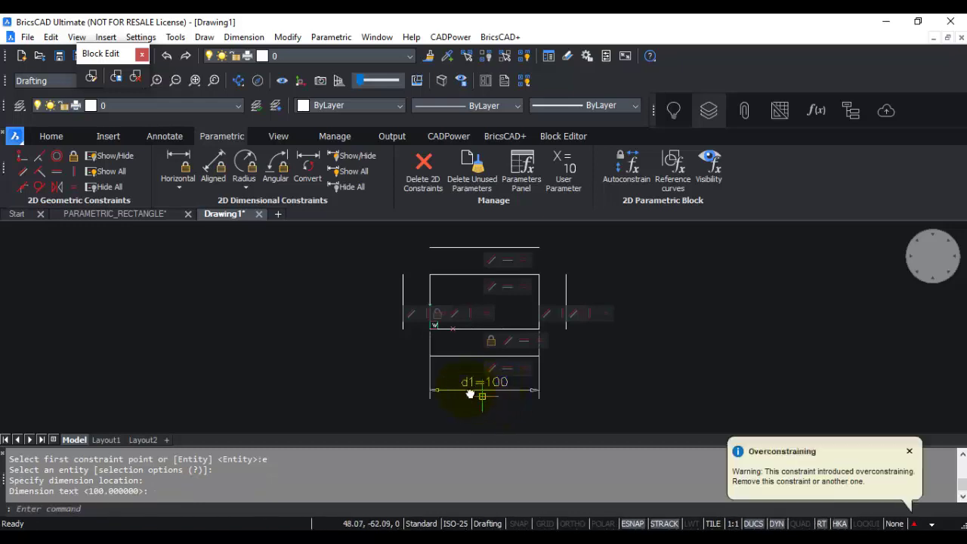
{"action": "left_click", "coordinate": [453, 378]}
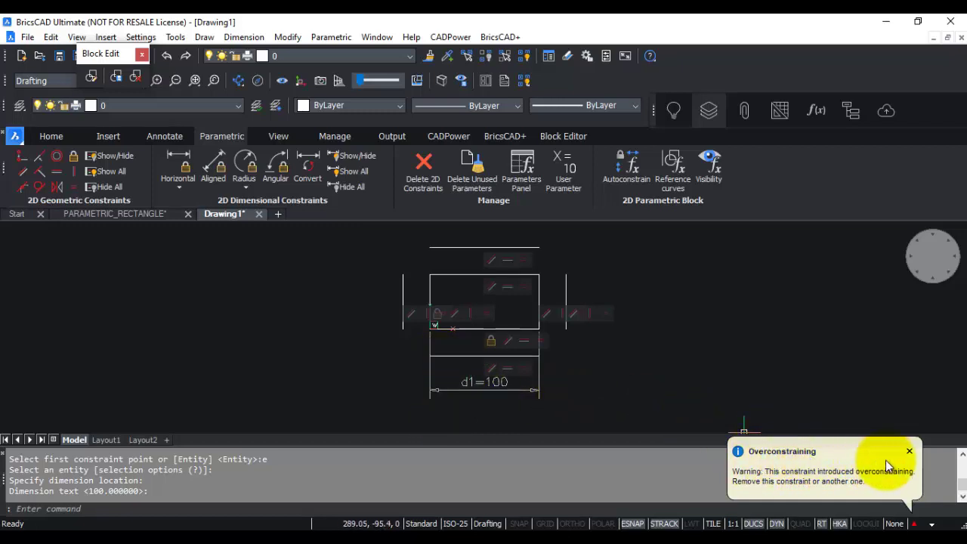
{"action": "left_click", "coordinate": [910, 452]}
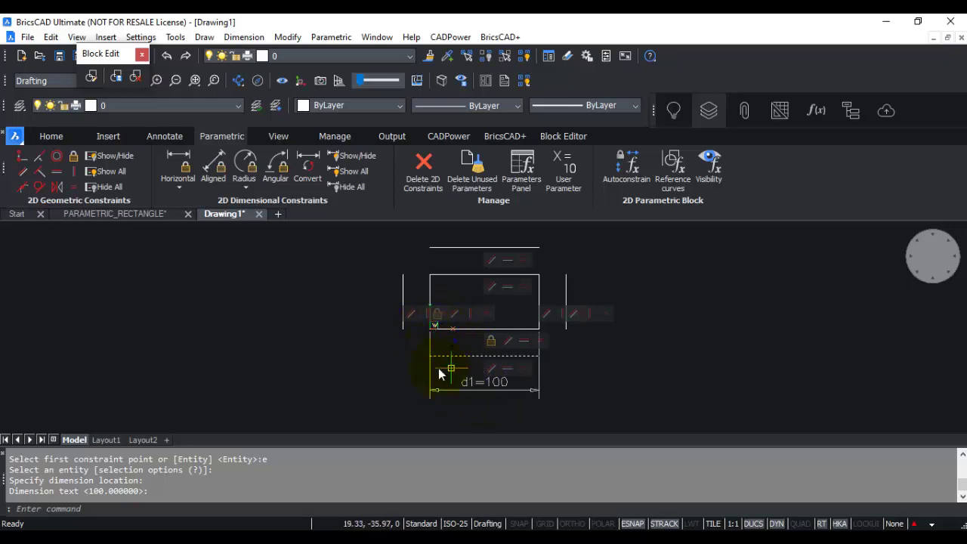
Step: Add a vertical dimensional constraint of 50 to the rectangle's left side by entity, placed outside the left offset line
{"action": "left_click", "coordinate": [179, 187]}
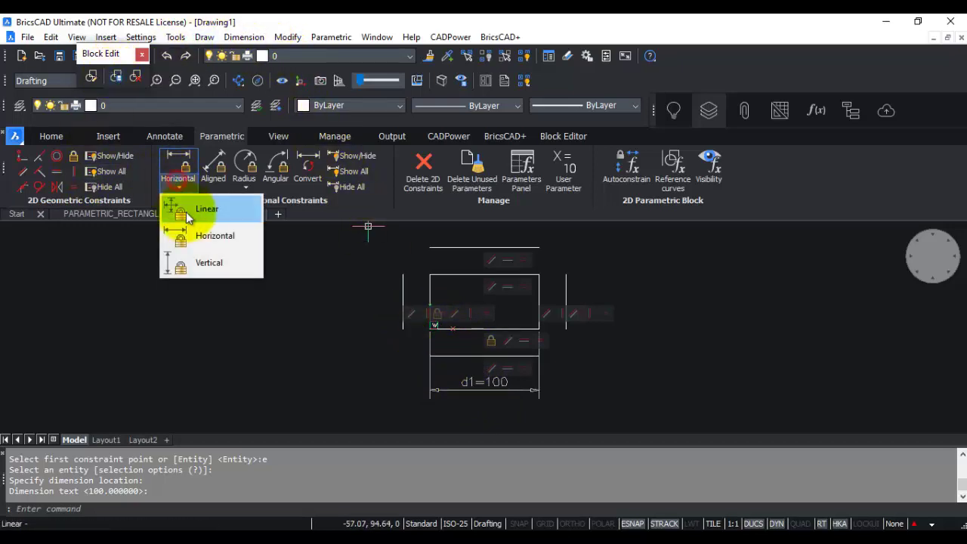
{"action": "left_click", "coordinate": [214, 259]}
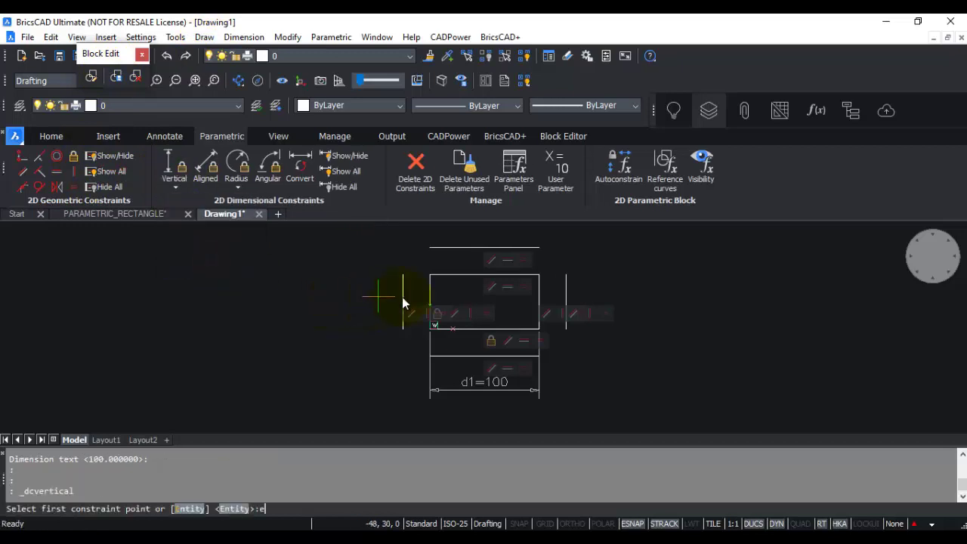
{"action": "type", "text": "e"}
{"action": "key", "text": "Return"}
{"action": "left_click", "coordinate": [428, 287]}
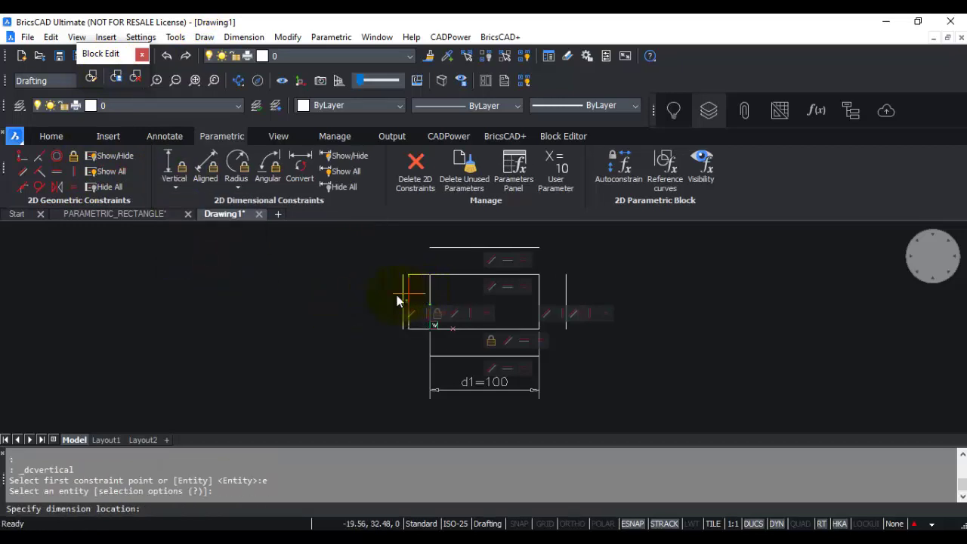
{"action": "left_click", "coordinate": [363, 299]}
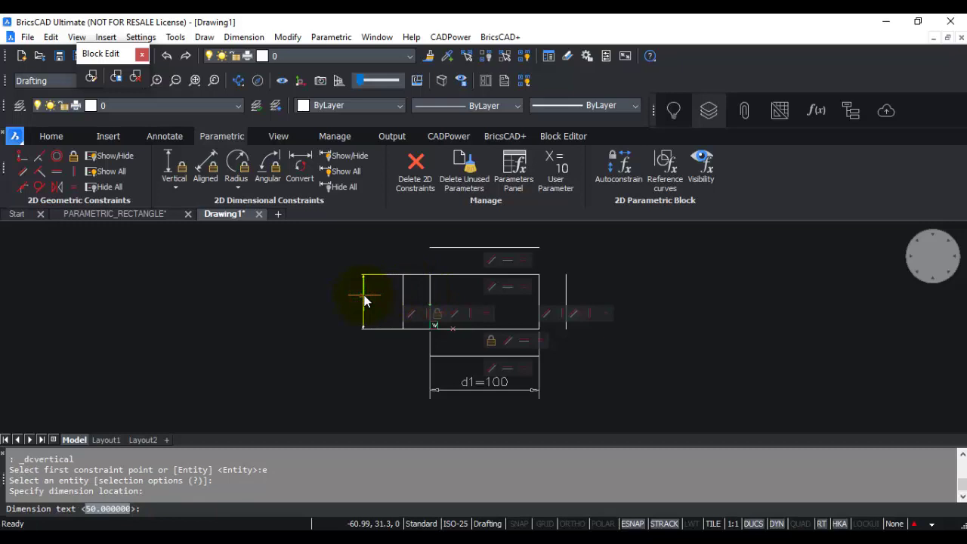
{"action": "key", "text": "Return"}
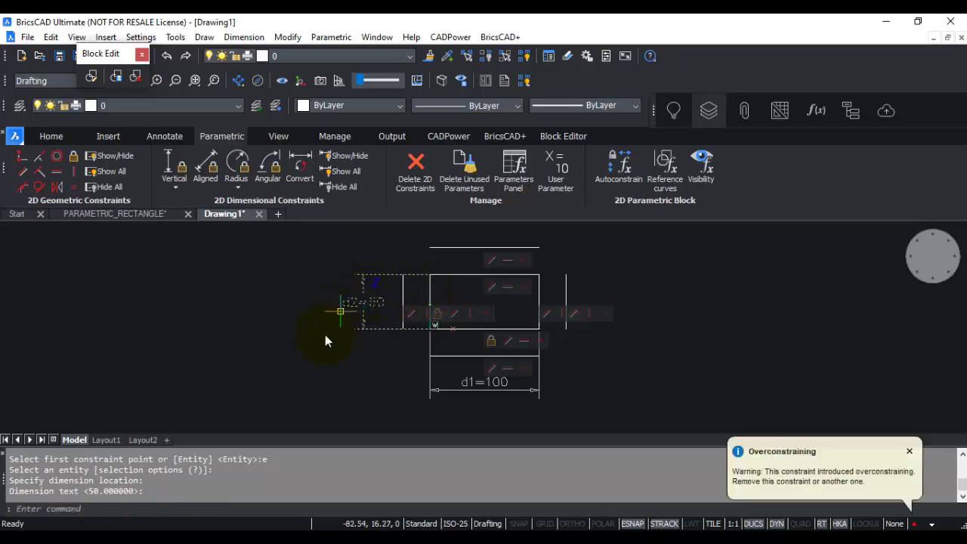
{"action": "left_click", "coordinate": [910, 451]}
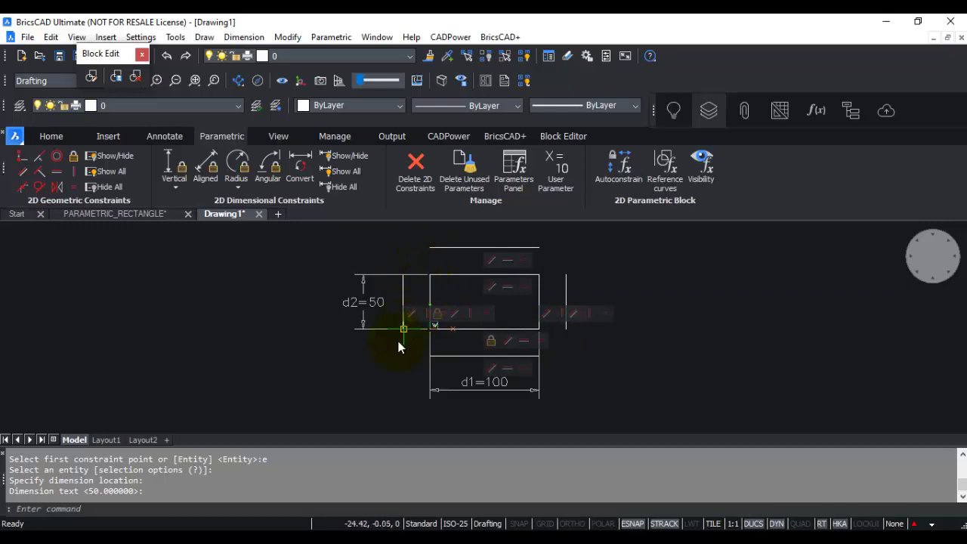
Step: Show the Parameters and Constraints panel and rename the rectangle's horizontal dimension parameter d1 as Length
{"action": "right_click", "coordinate": [855, 161]}
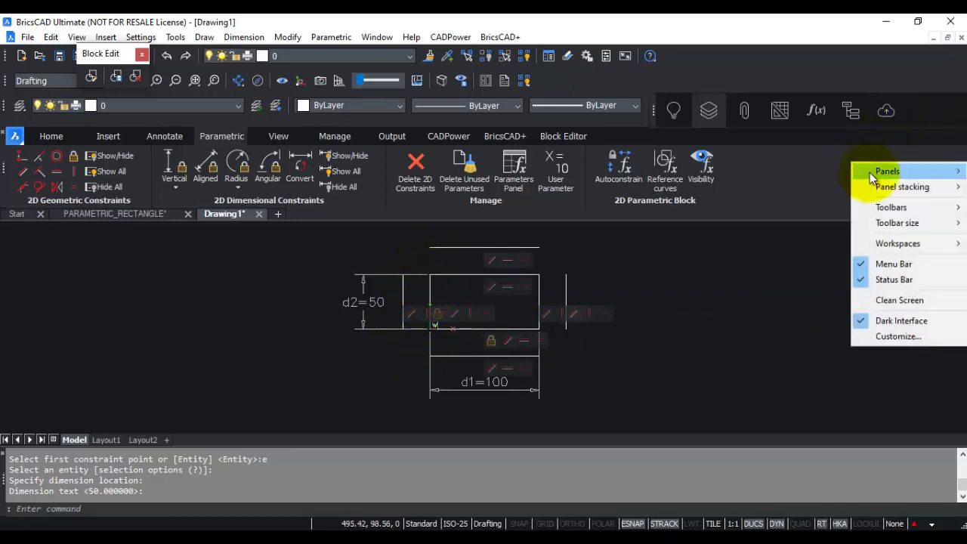
{"action": "mouse_move", "coordinate": [868, 172]}
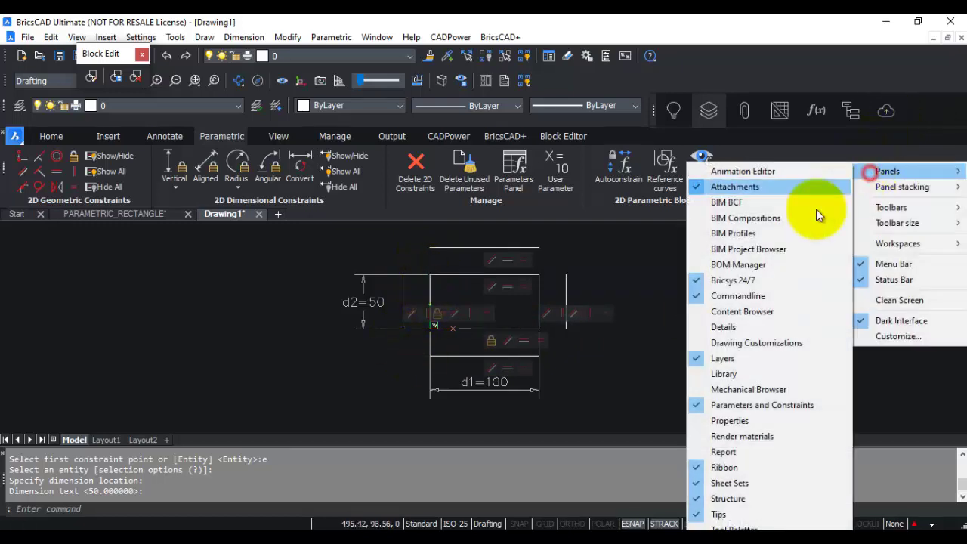
{"action": "left_click", "coordinate": [716, 410]}
{"action": "left_click", "coordinate": [688, 186]}
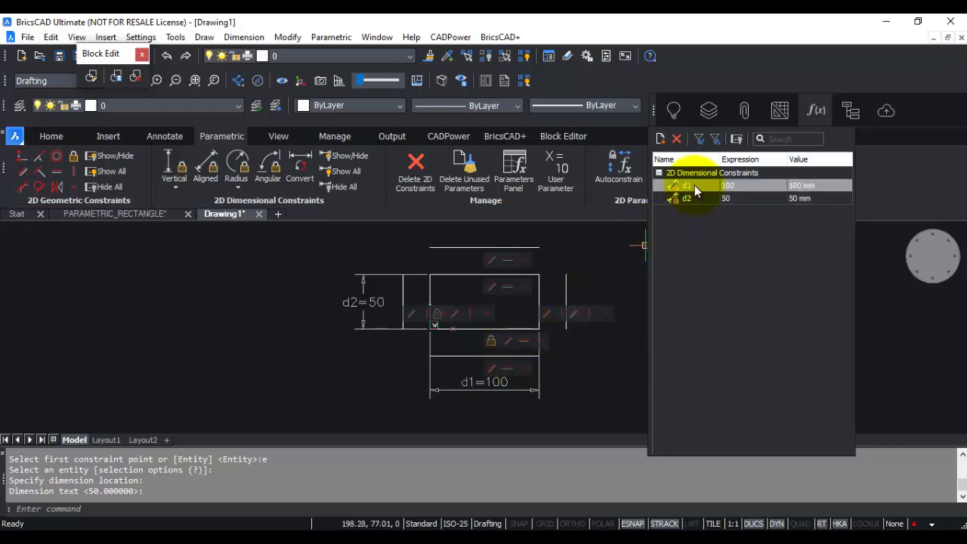
{"action": "type", "text": "Length"}
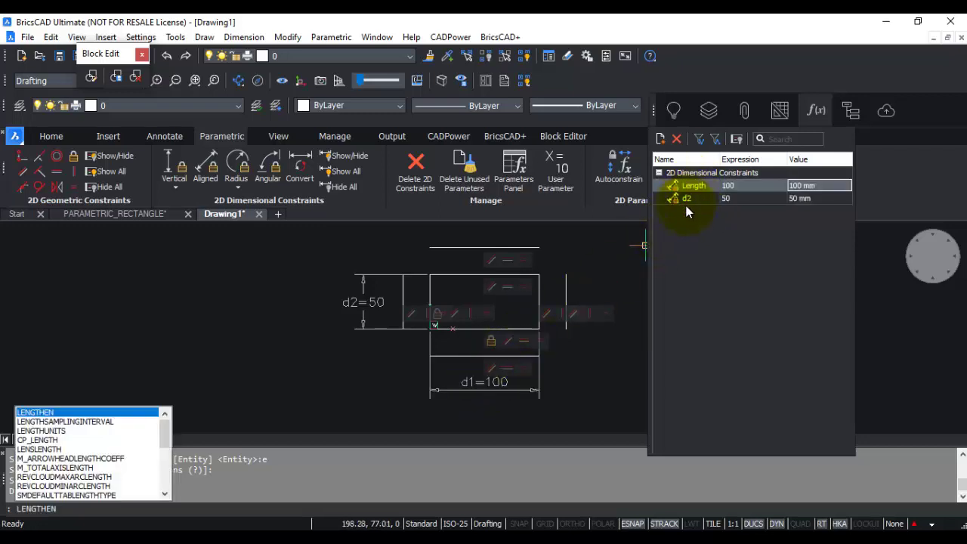
{"action": "left_click", "coordinate": [733, 221]}
Step: Rename the rectangle's vertical dimension parameter d2 as Height
{"action": "double_click", "coordinate": [692, 198]}
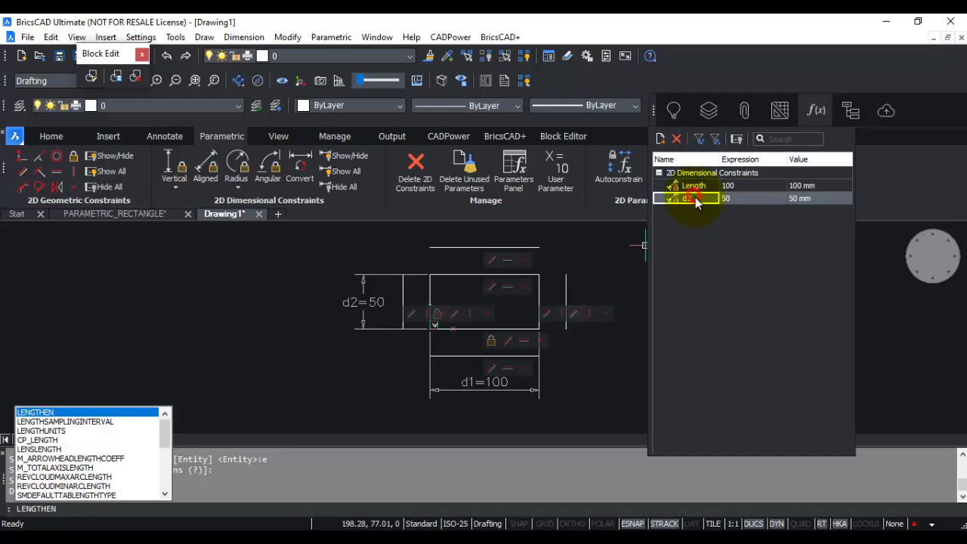
{"action": "type", "text": "H"}
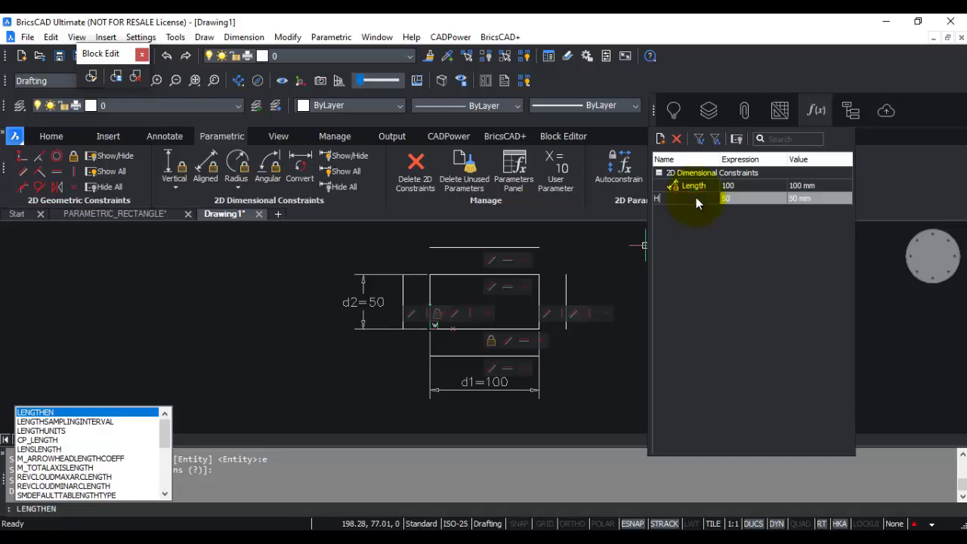
{"action": "type", "text": "eight"}
{"action": "key", "text": "Return"}
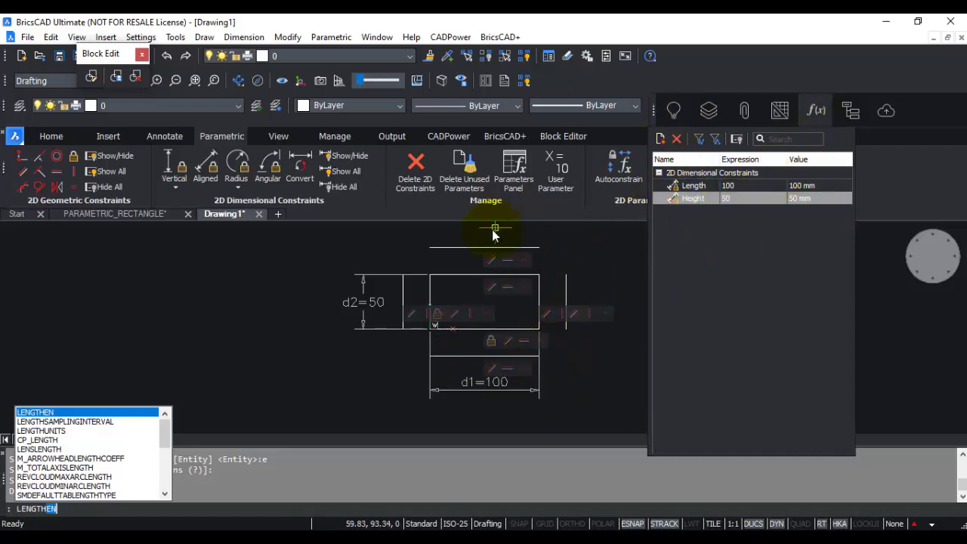
Step: Add a horizontal dimensional constraint of 25 between the rectangle's top-right corner and the right offset line's upper end, placed just above them
{"action": "mouse_move", "coordinate": [428, 296]}
{"action": "middle_mouse_down"}
{"action": "mouse_move", "coordinate": [315, 317]}
{"action": "mouse_move", "coordinate": [309, 303]}
{"action": "middle_mouse_up"}
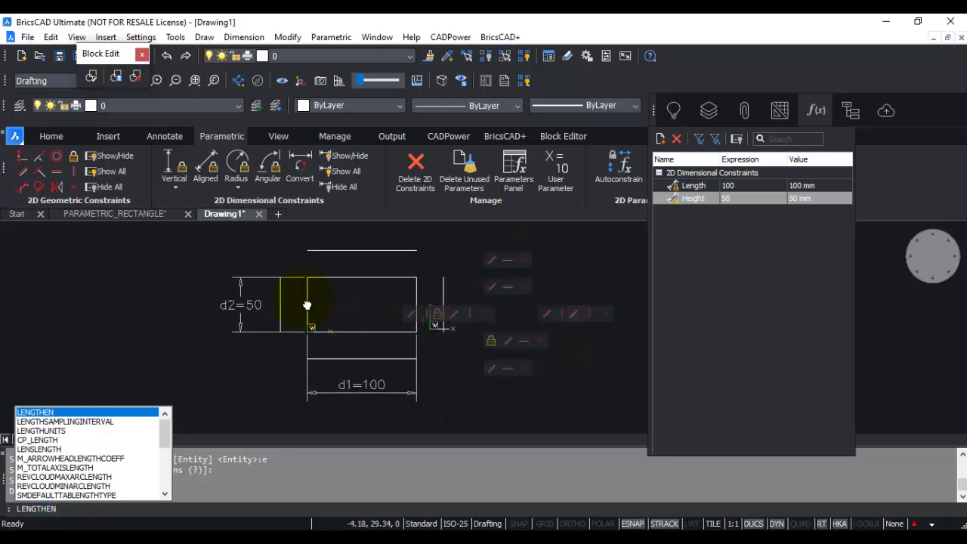
{"action": "left_click", "coordinate": [175, 187]}
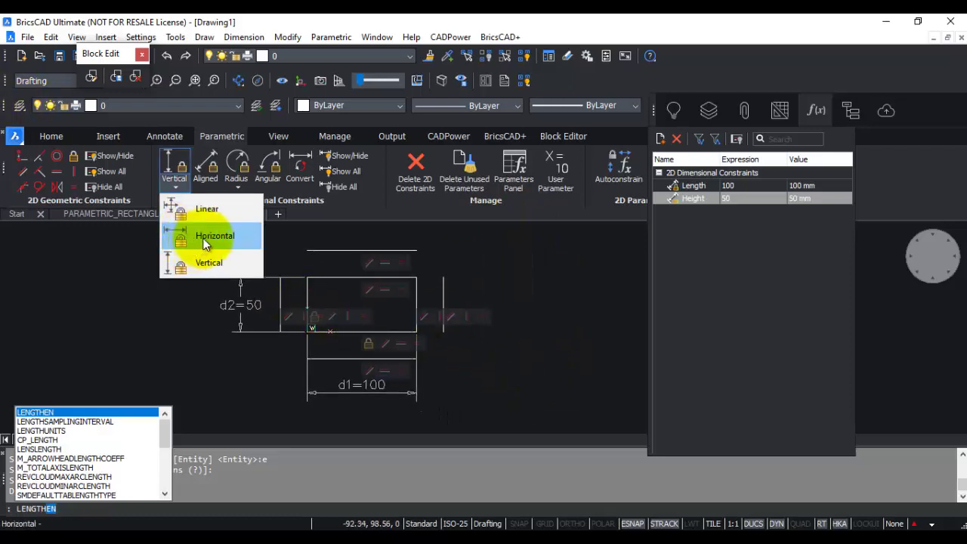
{"action": "left_click", "coordinate": [204, 239]}
{"action": "scroll", "coordinate": [300, 350], "scroll_direction": "up", "scroll_amount": 2}
{"action": "scroll", "coordinate": [301, 350], "scroll_direction": "down", "scroll_amount": 2}
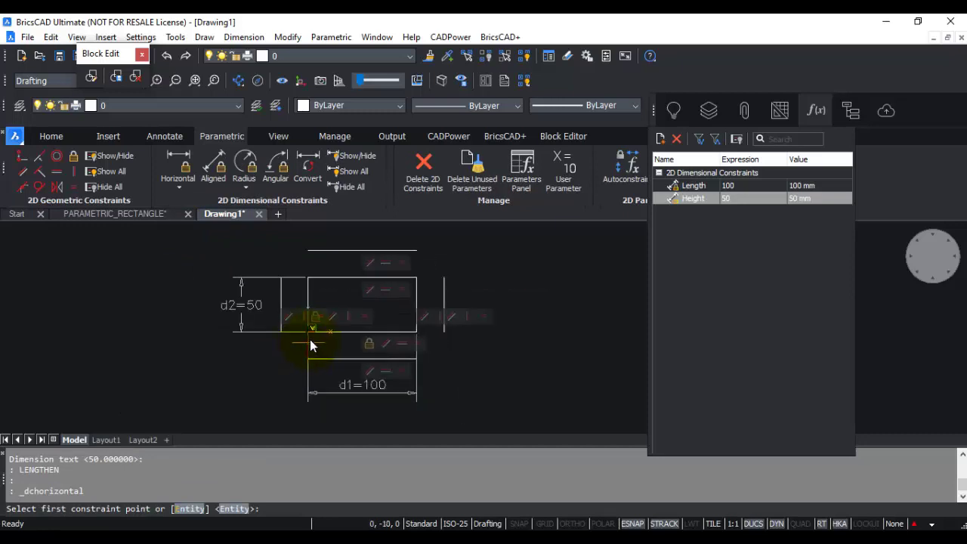
{"action": "left_click", "coordinate": [422, 284]}
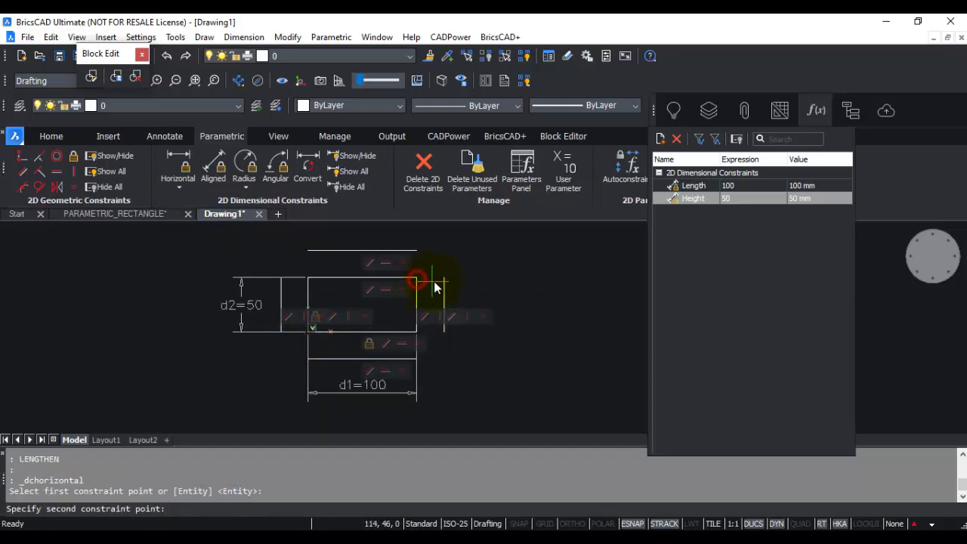
{"action": "left_click", "coordinate": [443, 282]}
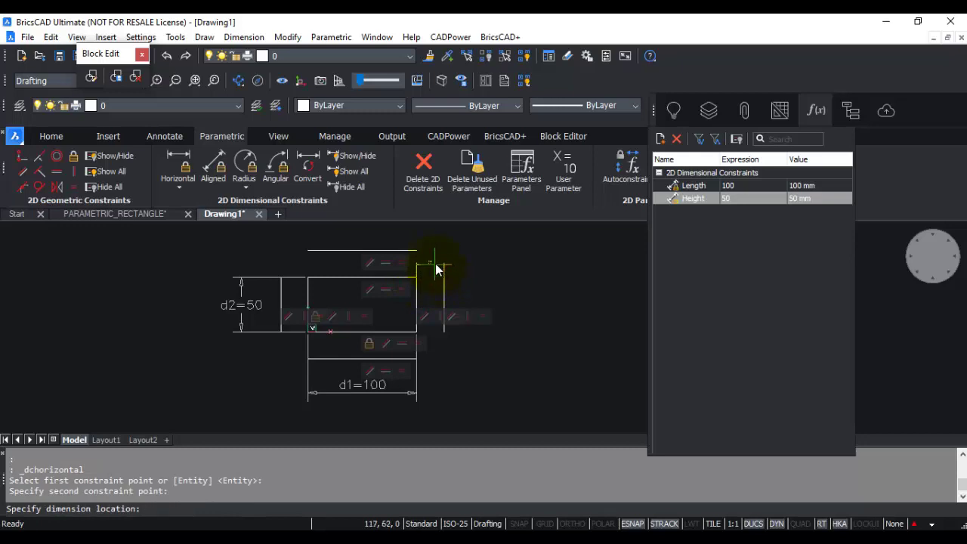
{"action": "left_click", "coordinate": [436, 263]}
{"action": "key", "text": "Return"}
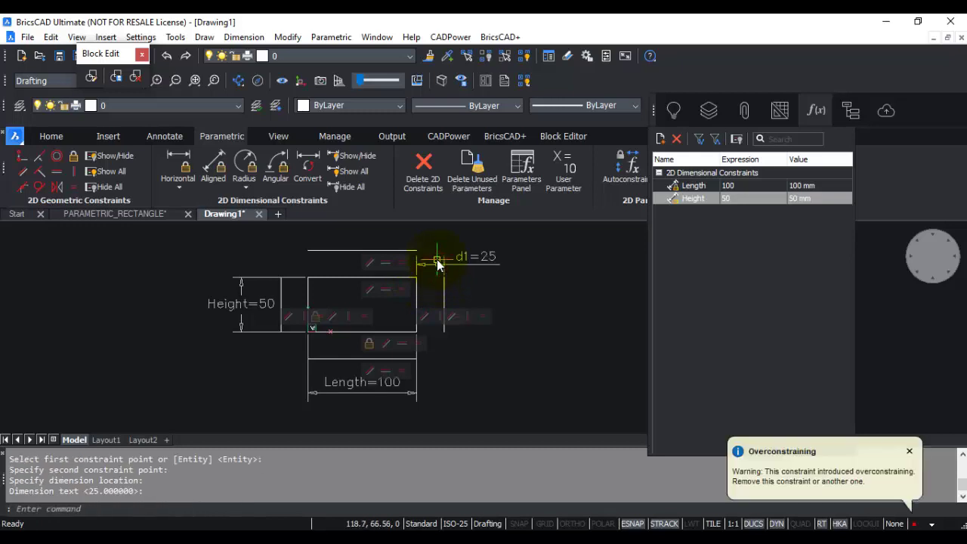
Step: Add a horizontal dimensional constraint of 25 between the rectangle's top-left corner and the left offset line's upper end, placed just above them
{"action": "key", "text": "Escape"}
{"action": "key", "text": "Return"}
{"action": "left_click", "coordinate": [308, 278]}
{"action": "left_click", "coordinate": [281, 278]}
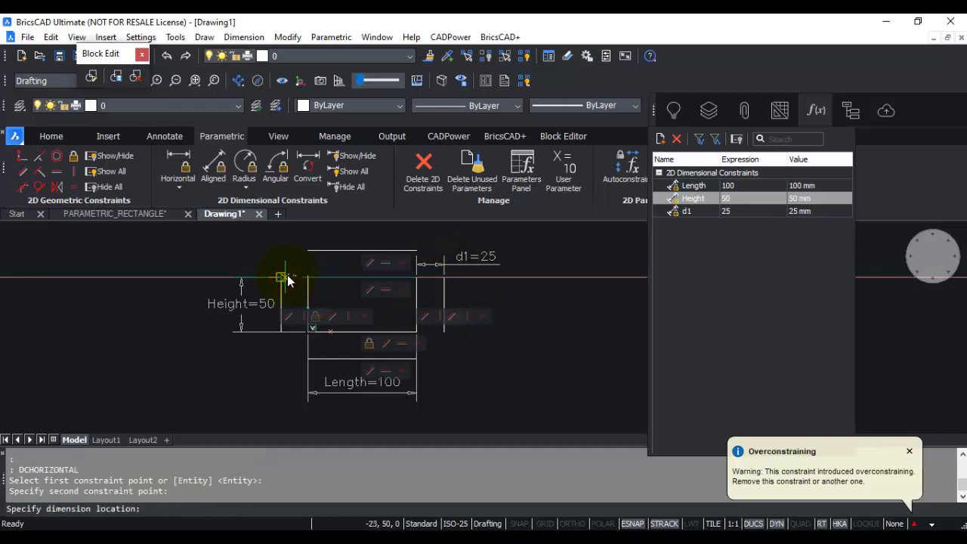
{"action": "left_click", "coordinate": [294, 266]}
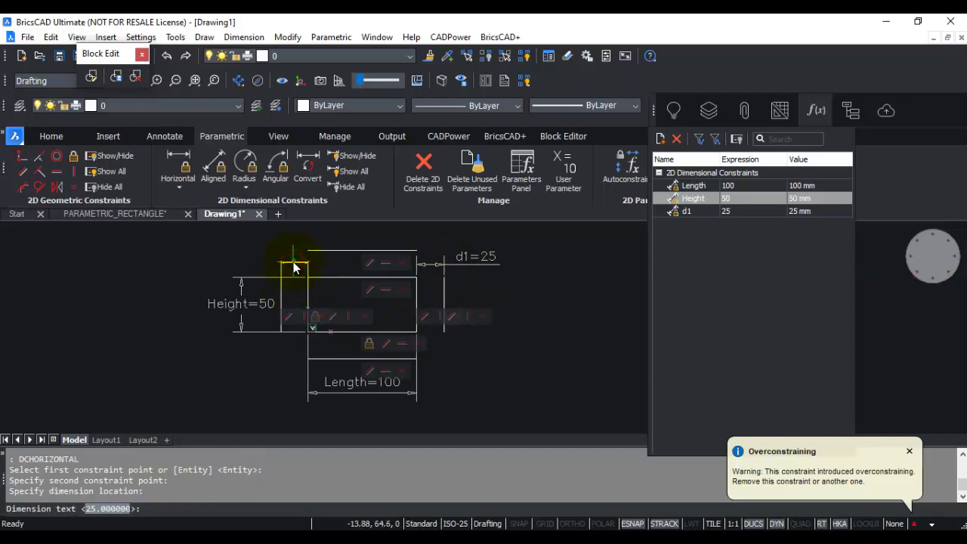
{"action": "key", "text": "Return"}
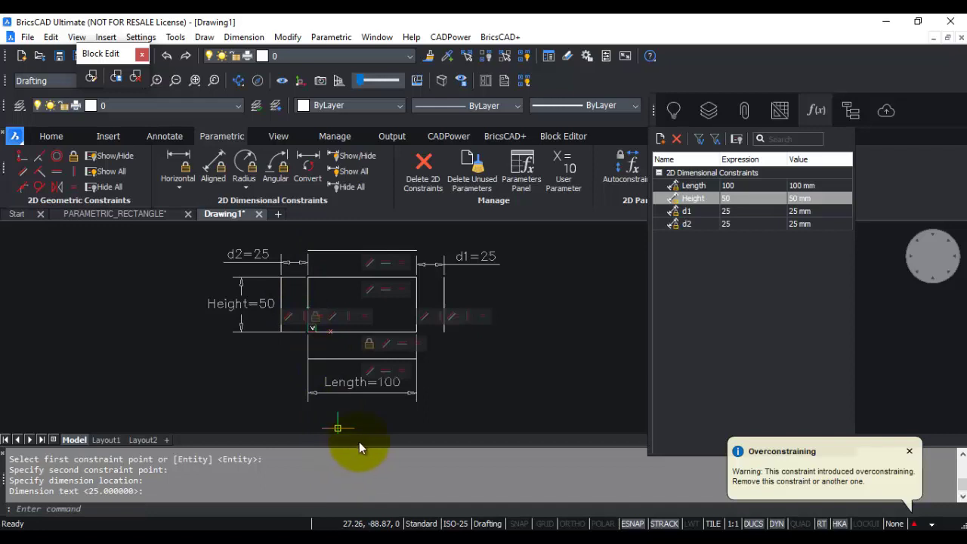
Step: Add a vertical dimensional constraint of 25 between the rectangle's top-right corner and the top offset line's right end, placed right of the drawing
{"action": "left_click", "coordinate": [175, 184]}
{"action": "left_click", "coordinate": [207, 262]}
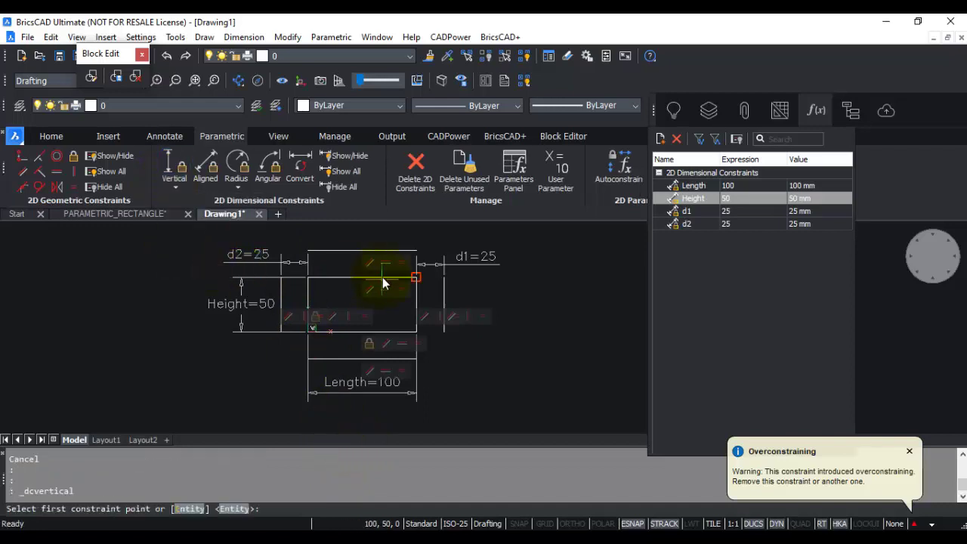
{"action": "left_click", "coordinate": [418, 263]}
{"action": "left_click", "coordinate": [420, 255]}
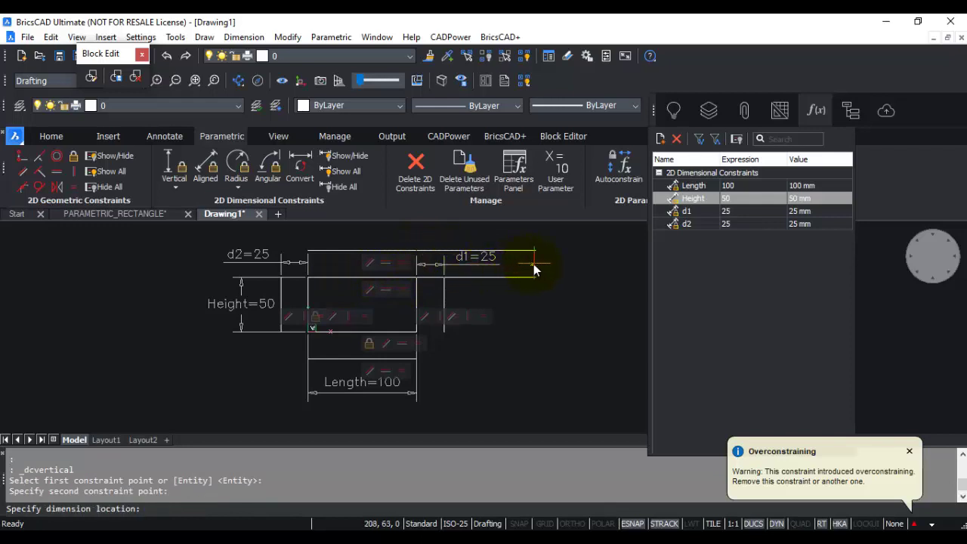
{"action": "left_click", "coordinate": [552, 266]}
{"action": "key", "text": "Return"}
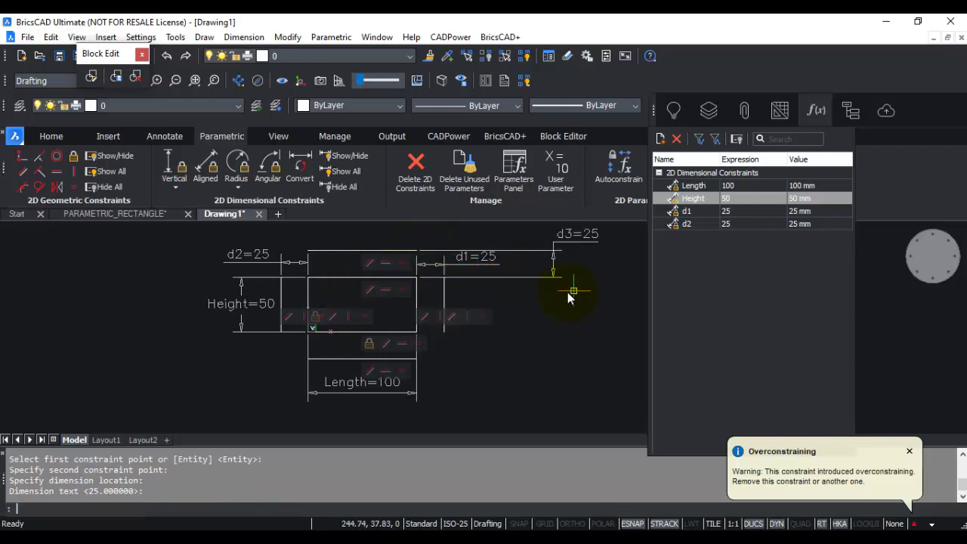
Step: Add a vertical dimensional constraint of 25 between the rectangle's bottom-right corner and the bottom offset line's right end, placed to their right
{"action": "key", "text": "Return"}
{"action": "left_click", "coordinate": [416, 332]}
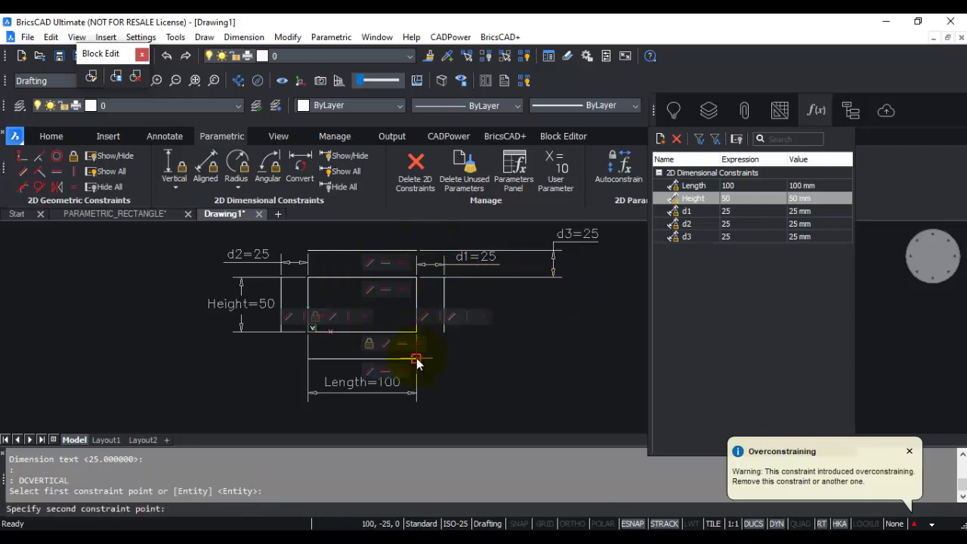
{"action": "left_click", "coordinate": [416, 357]}
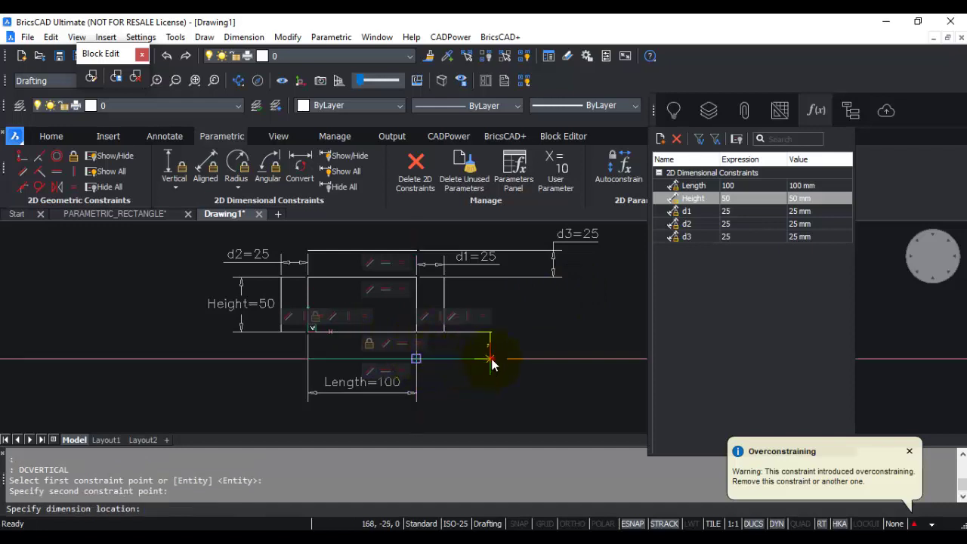
{"action": "left_click", "coordinate": [494, 357]}
{"action": "key", "text": "Return"}
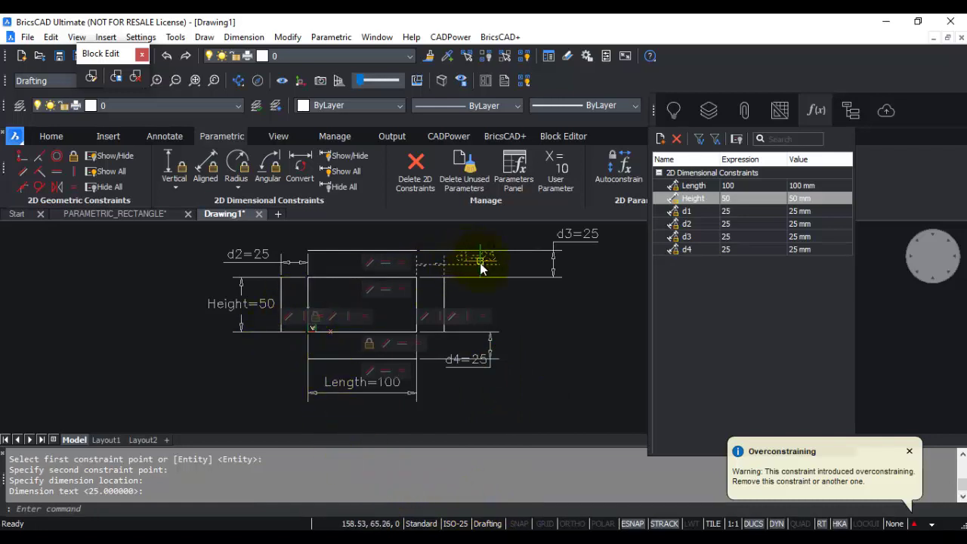
Step: Rename the right offset parameter d1 as RO and the left offset parameter d2 as LO
{"action": "left_click", "coordinate": [689, 211]}
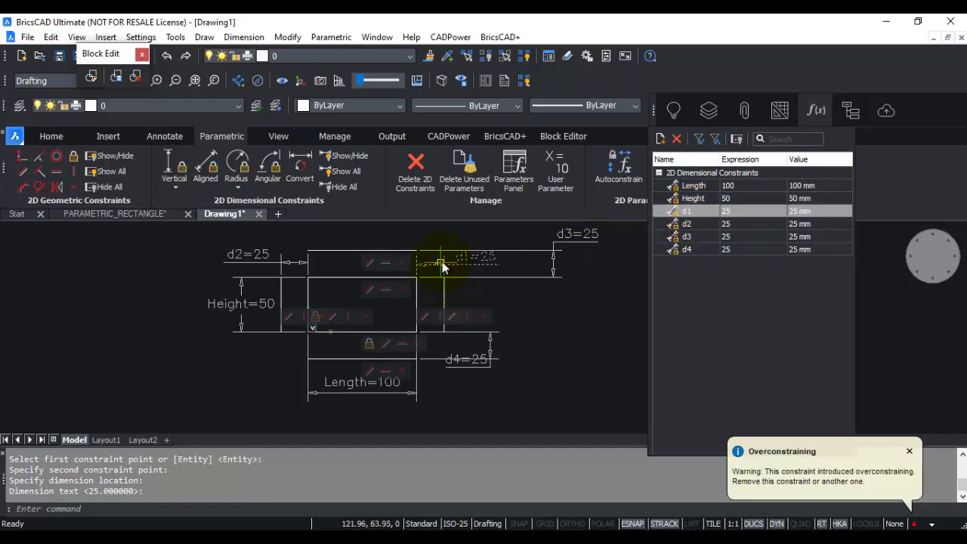
{"action": "double_click", "coordinate": [702, 211]}
{"action": "type", "text": "RO"}
{"action": "key", "text": "Return"}
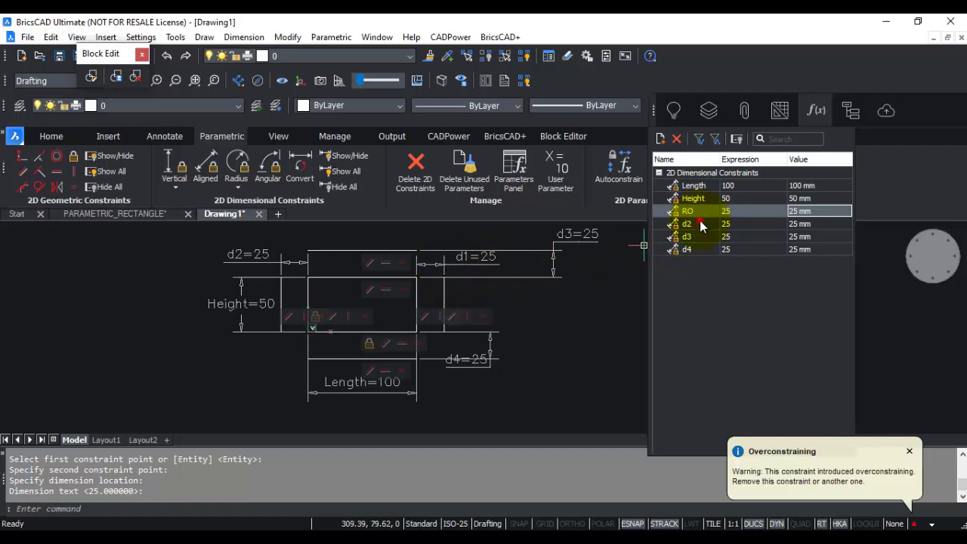
{"action": "left_click", "coordinate": [700, 222]}
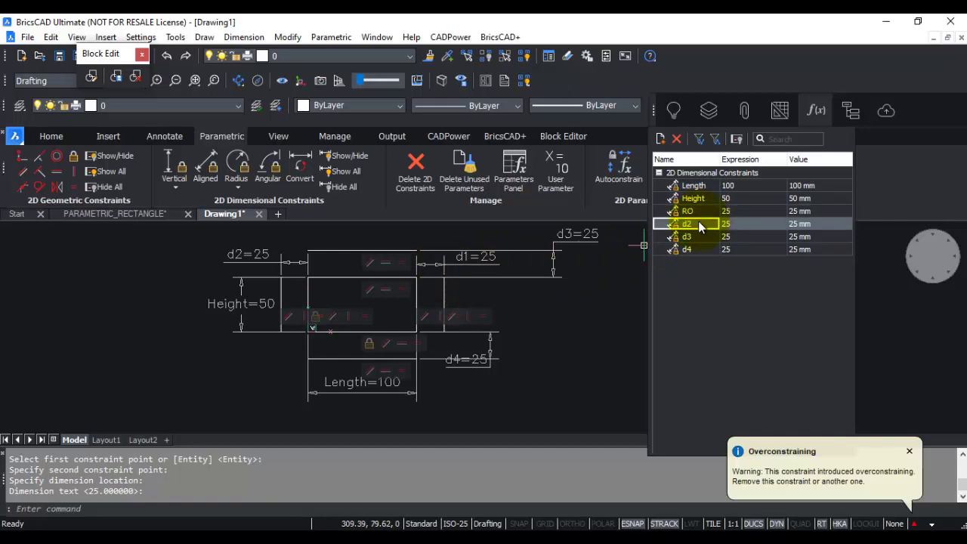
{"action": "double_click", "coordinate": [698, 220]}
{"action": "type", "text": "LO"}
{"action": "key", "text": "Return"}
Step: Rename the top offset parameter d3 as TO and the bottom offset parameter d4 as BO
{"action": "left_click", "coordinate": [692, 235]}
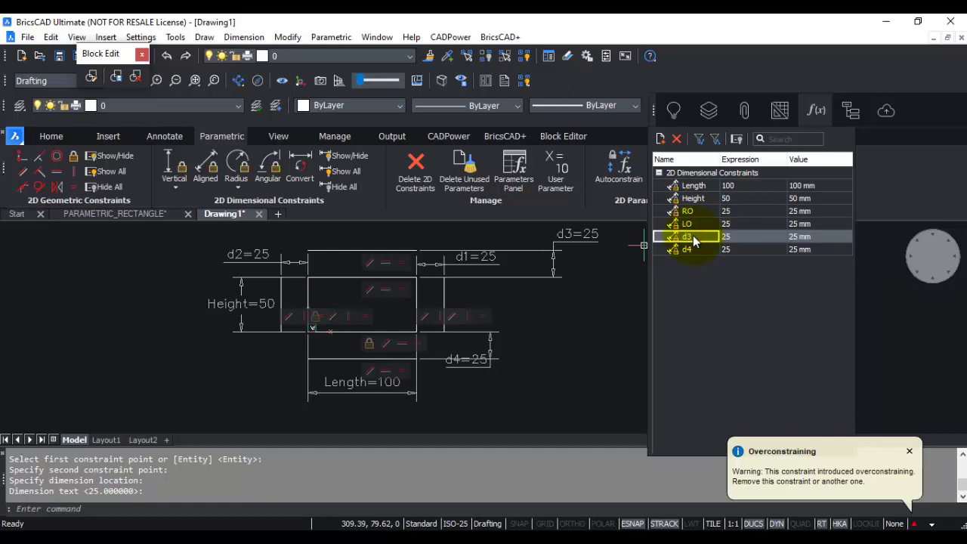
{"action": "double_click", "coordinate": [692, 235]}
{"action": "type", "text": "TO"}
{"action": "key", "text": "Return"}
{"action": "left_click", "coordinate": [693, 248]}
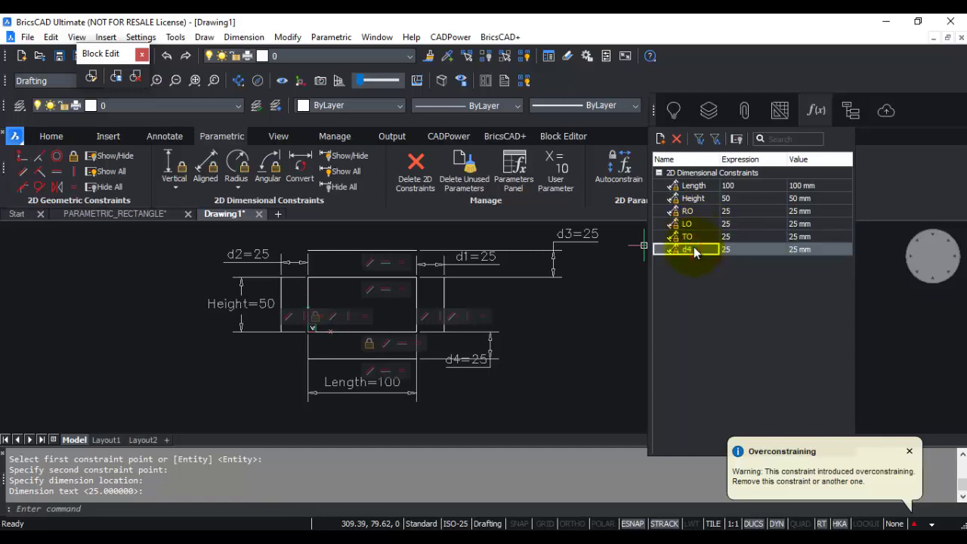
{"action": "double_click", "coordinate": [693, 248]}
{"action": "type", "text": "BO"}
{"action": "key", "text": "Return"}
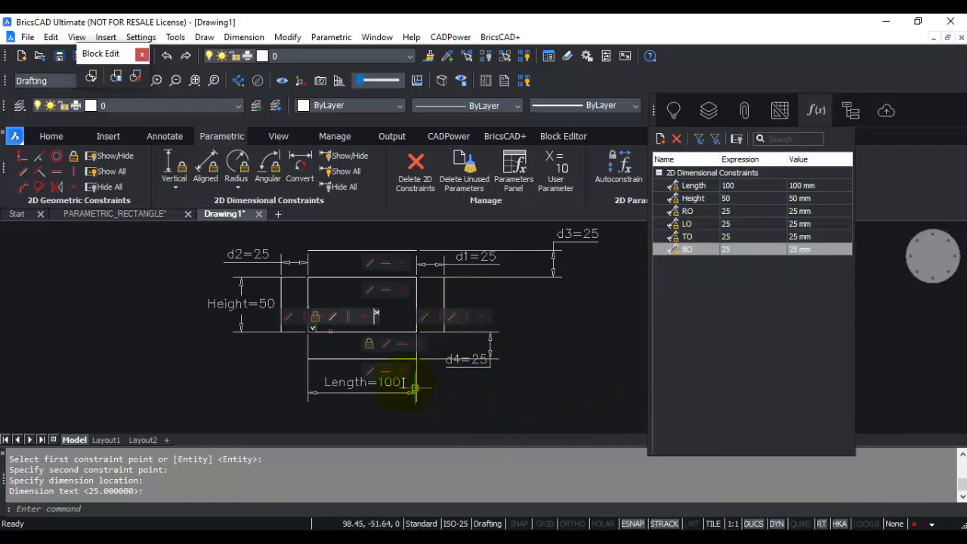
Step: Apply a Coincident constraint between the rectangle's left and bottom sides using the Autoconstrain option
{"action": "scroll", "coordinate": [349, 284], "scroll_direction": "up", "scroll_amount": 2}
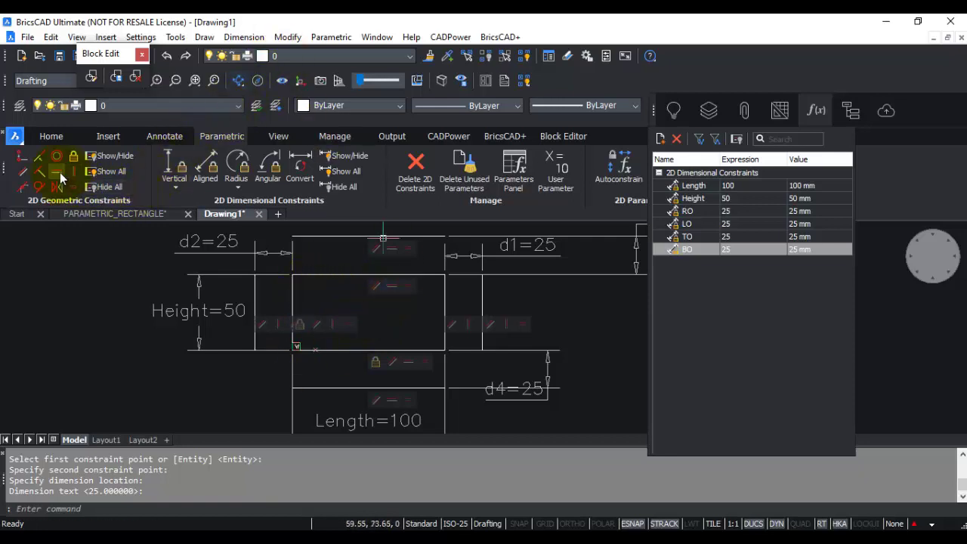
{"action": "left_click", "coordinate": [20, 160]}
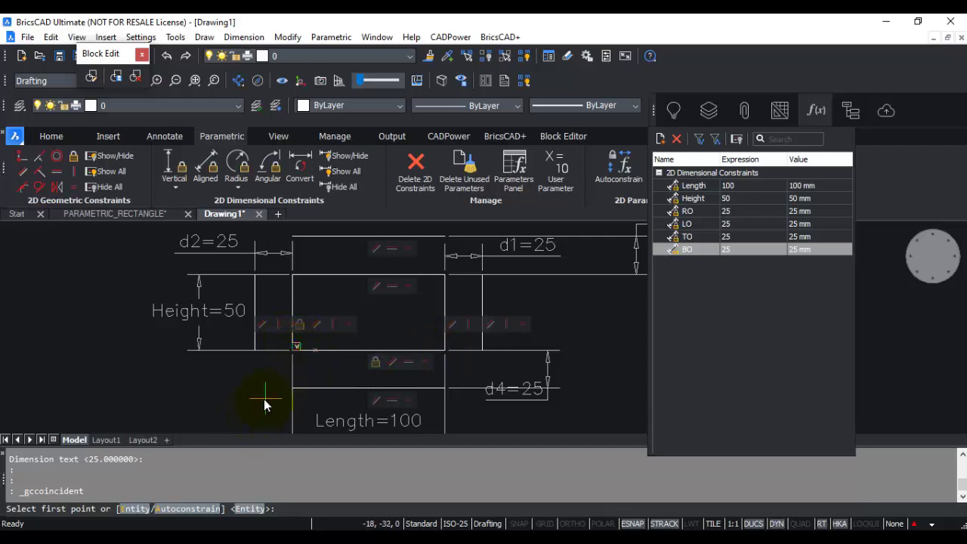
{"action": "key", "text": "Return"}
{"action": "left_click", "coordinate": [299, 347]}
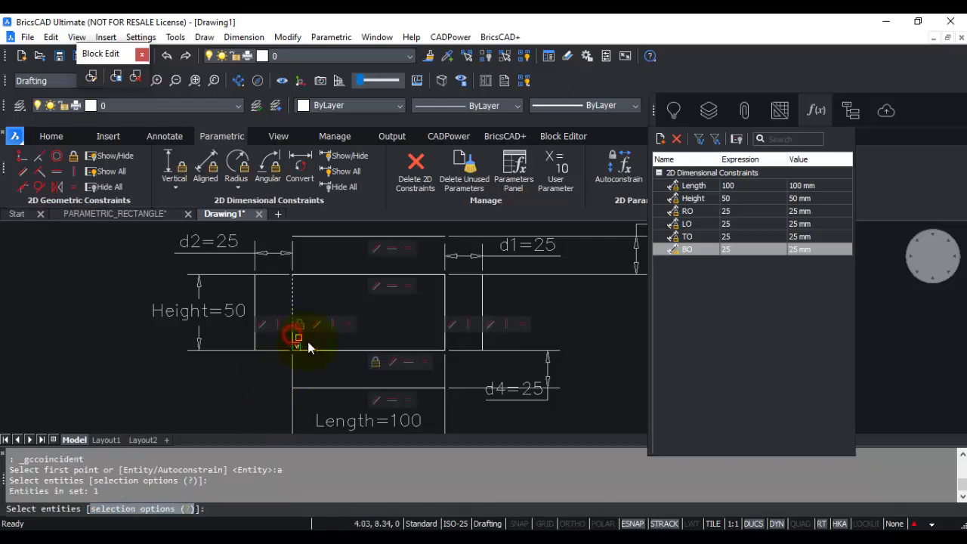
{"action": "left_click", "coordinate": [323, 350]}
{"action": "key", "text": "Return"}
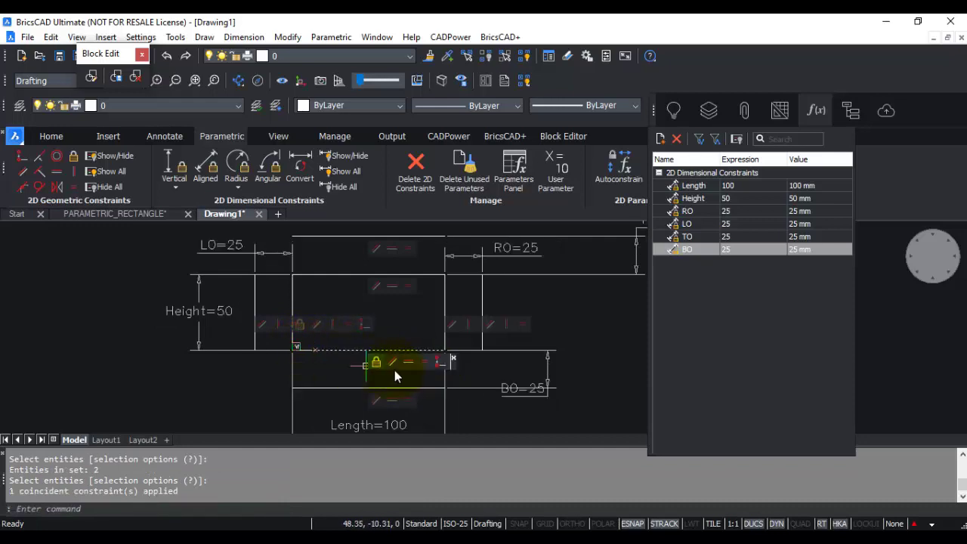
Step: Apply a Coincident constraint between the rectangle's left and top sides using the Autoconstrain option
{"action": "key", "text": "Return"}
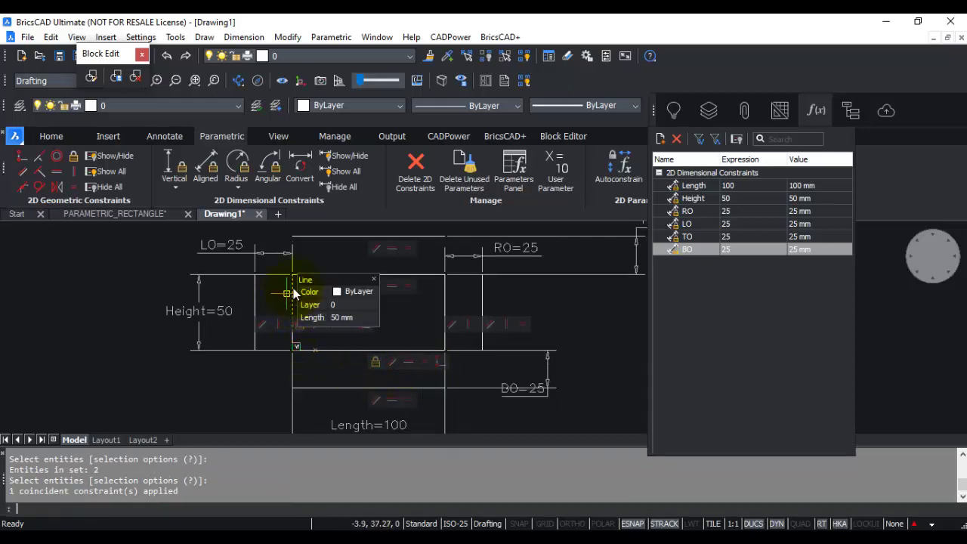
{"action": "type", "text": "a"}
{"action": "key", "text": "Return"}
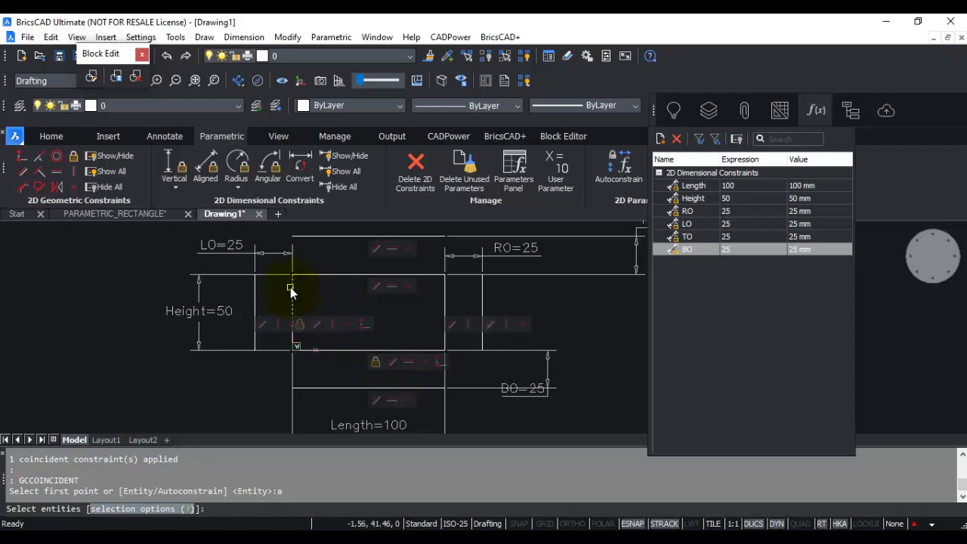
{"action": "left_click", "coordinate": [293, 290]}
{"action": "key", "text": "Return"}
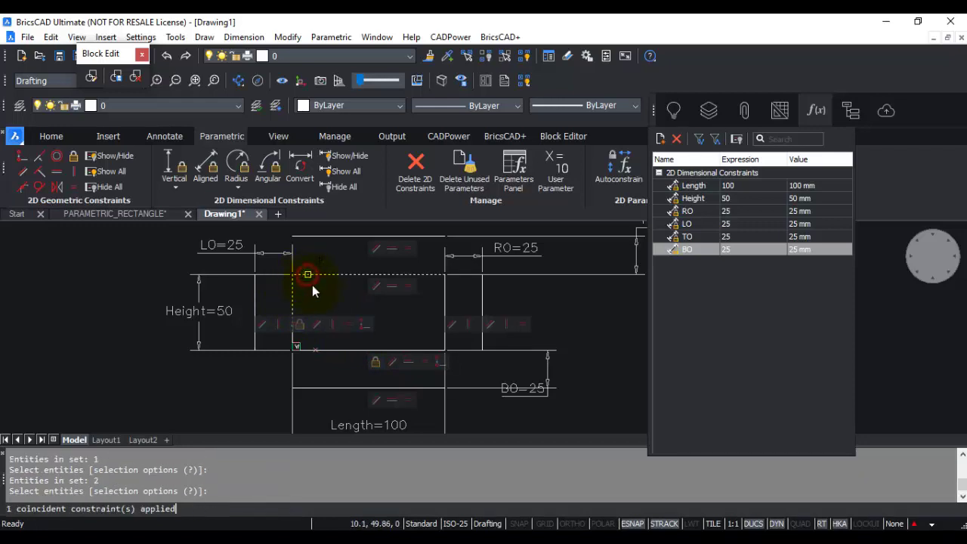
Step: Apply a Coincident constraint between the rectangle's top and right sides using the Autoconstrain option
{"action": "key", "text": "Return"}
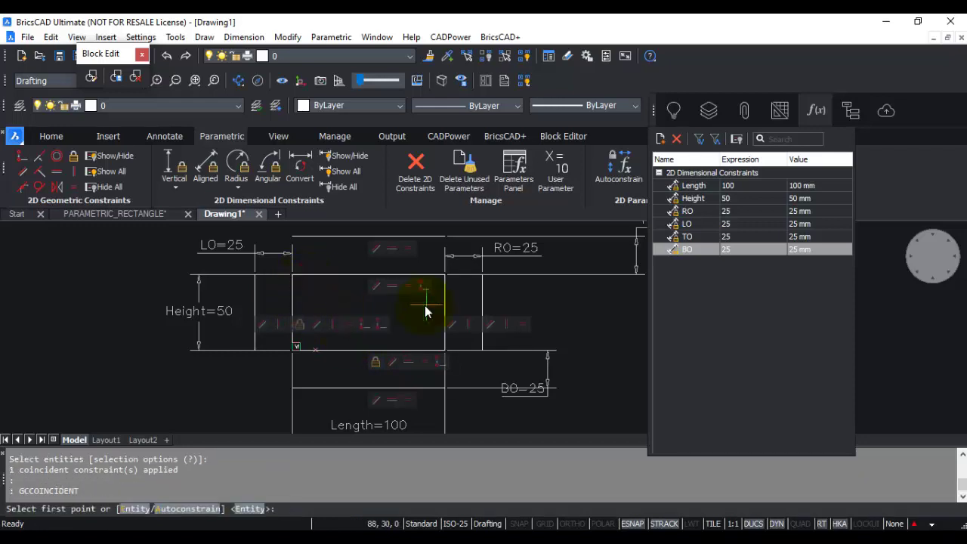
{"action": "type", "text": "a"}
{"action": "key", "text": "Return"}
{"action": "left_click", "coordinate": [433, 274]}
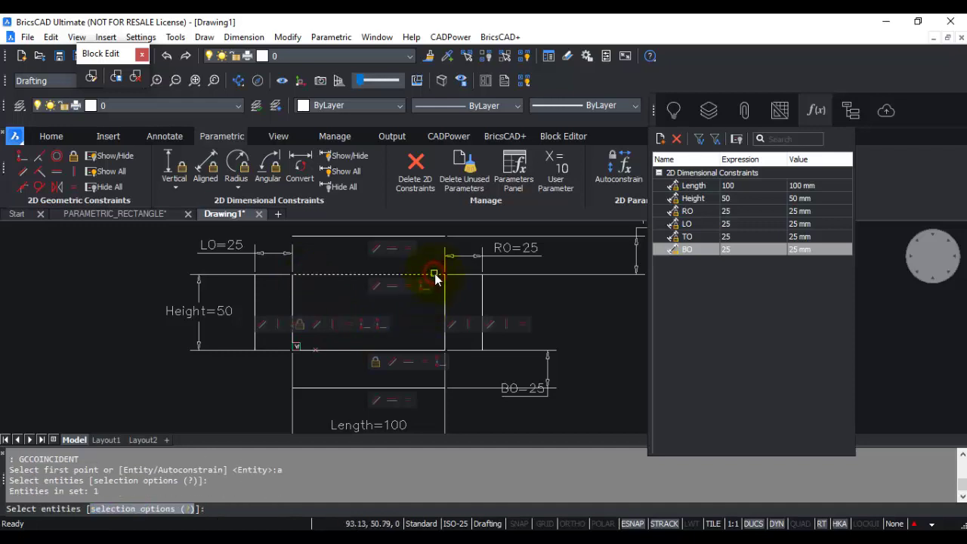
{"action": "left_click", "coordinate": [445, 293]}
{"action": "key", "text": "Return"}
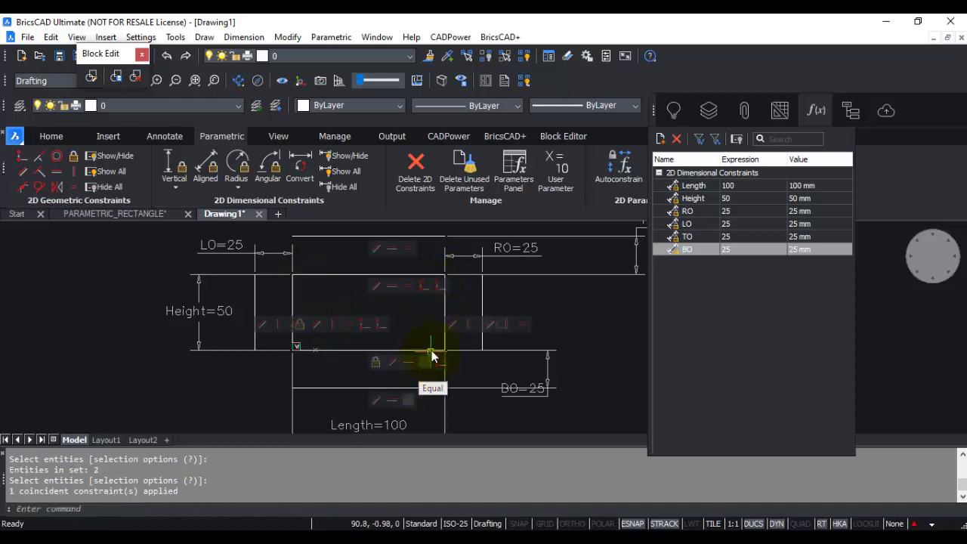
Step: Apply a Coincident constraint between the rectangle's right and bottom sides using the Autoconstrain option
{"action": "key", "text": "Return"}
{"action": "type", "text": "a"}
{"action": "key", "text": "Return"}
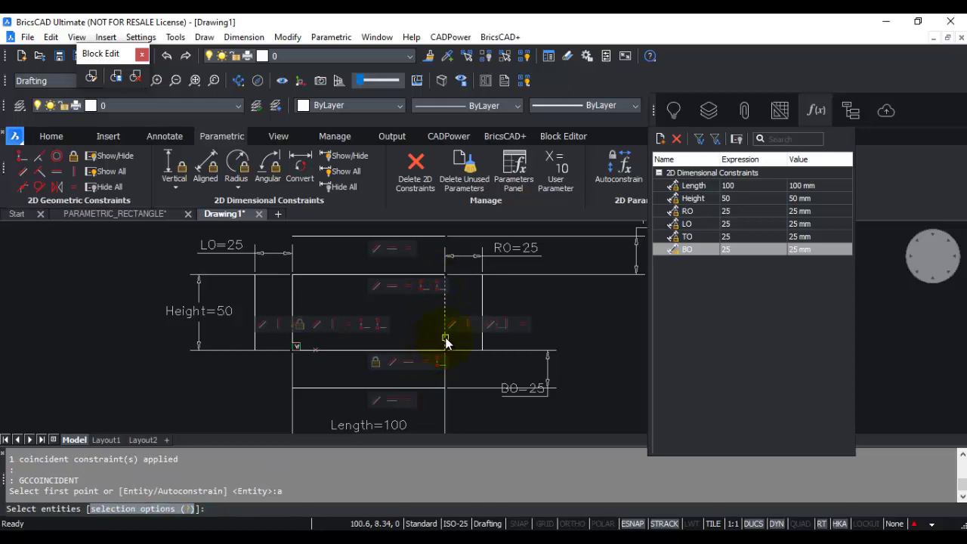
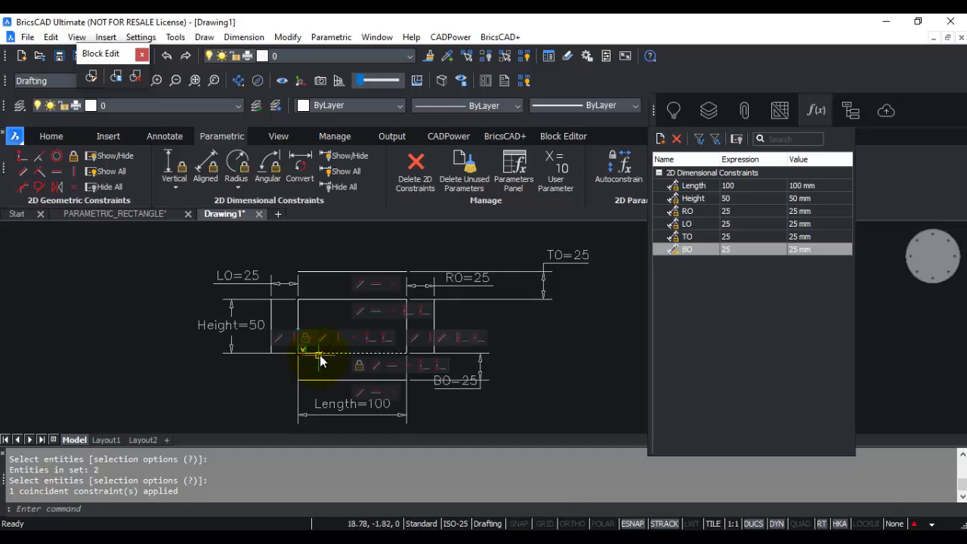
Step: Apply a two-point Vertical constraint between the rectangle's upper-left corner and the left endpoint of the top offset line
{"action": "scroll", "coordinate": [296, 305], "scroll_direction": "up", "scroll_amount": 1}
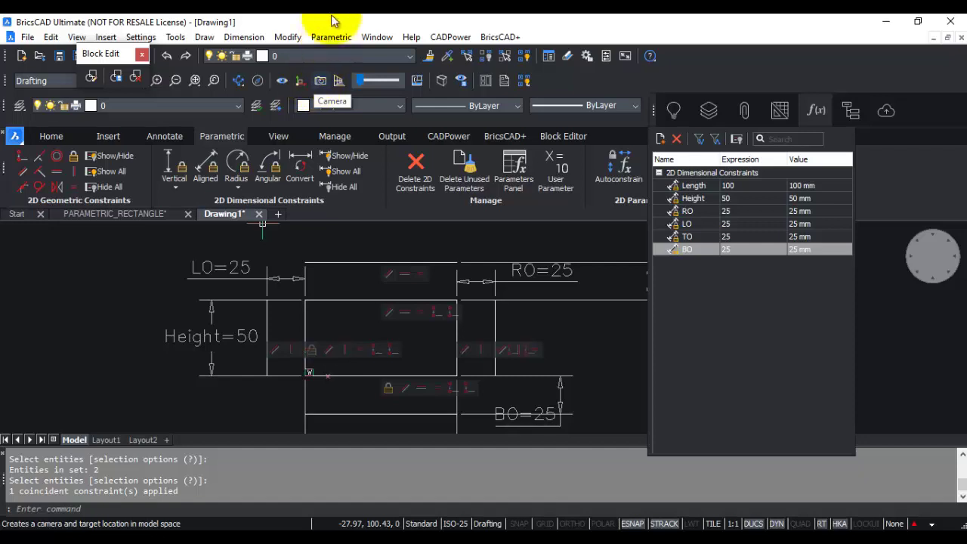
{"action": "left_click", "coordinate": [74, 172]}
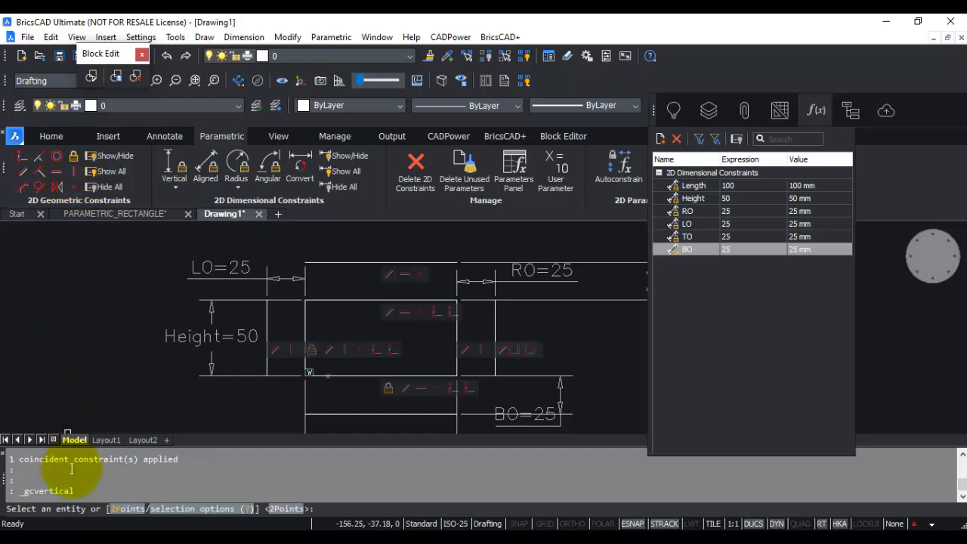
{"action": "left_click", "coordinate": [117, 509]}
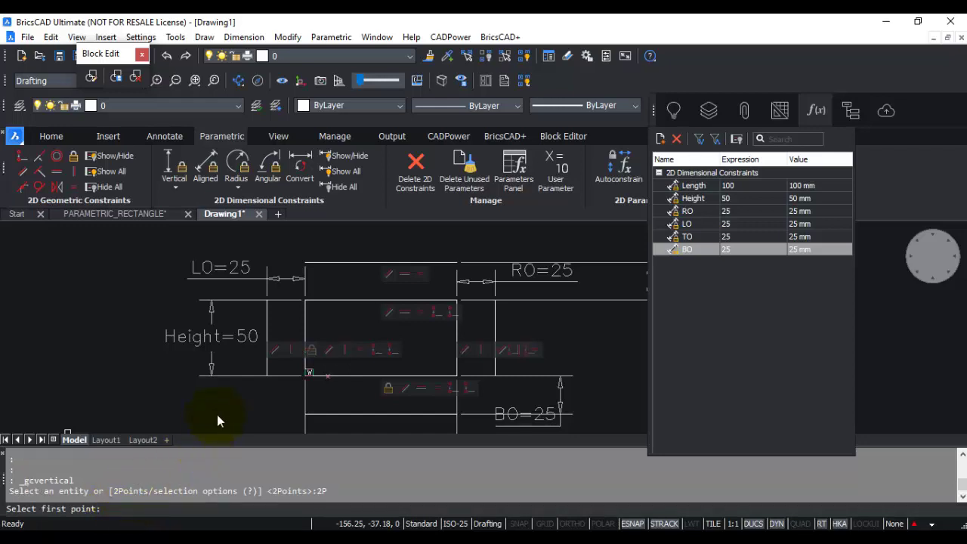
{"action": "left_click", "coordinate": [305, 300]}
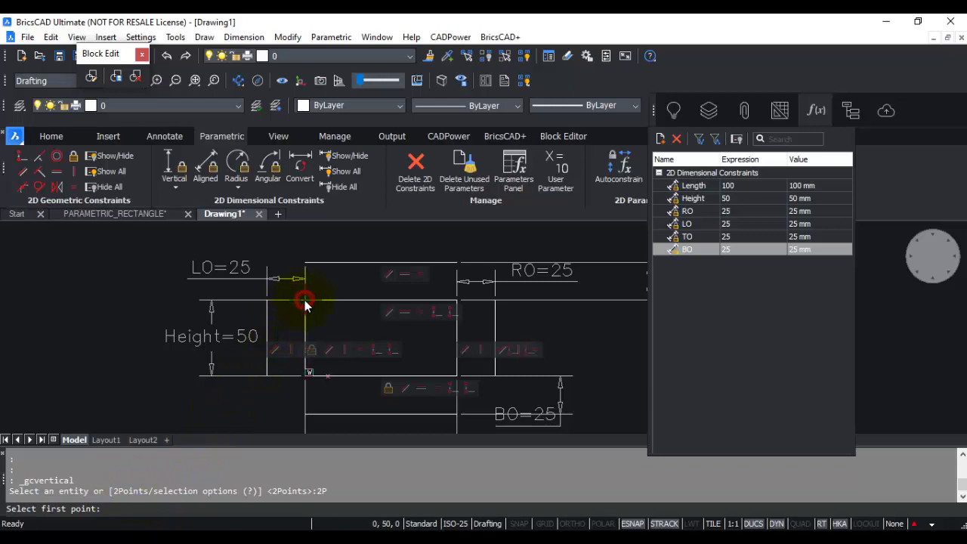
{"action": "left_click", "coordinate": [304, 262]}
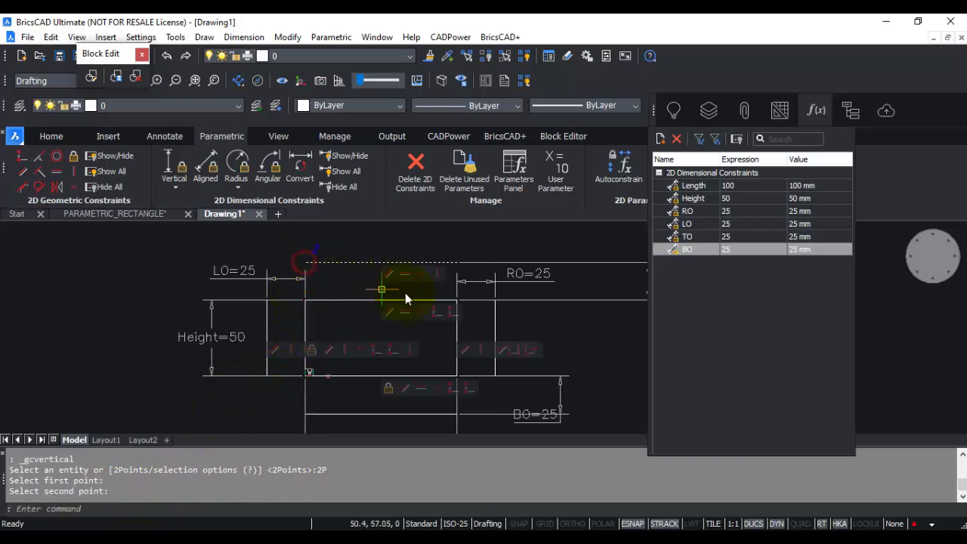
Step: Apply a two-point Vertical constraint between the rectangle's upper-right corner and the right endpoint of the top offset line
{"action": "key", "text": "Return"}
{"action": "type", "text": "2p"}
{"action": "key", "text": "Return"}
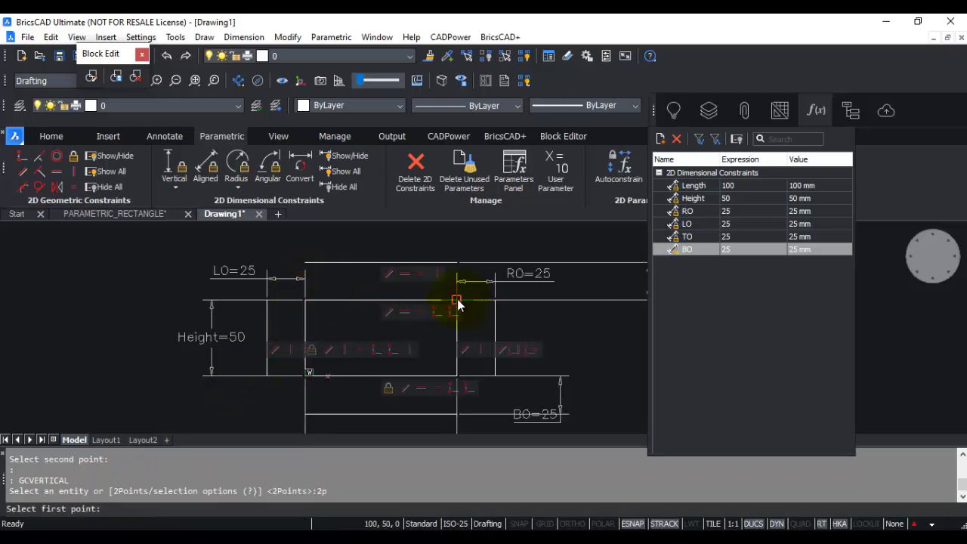
{"action": "left_click", "coordinate": [456, 300]}
{"action": "left_click", "coordinate": [455, 263]}
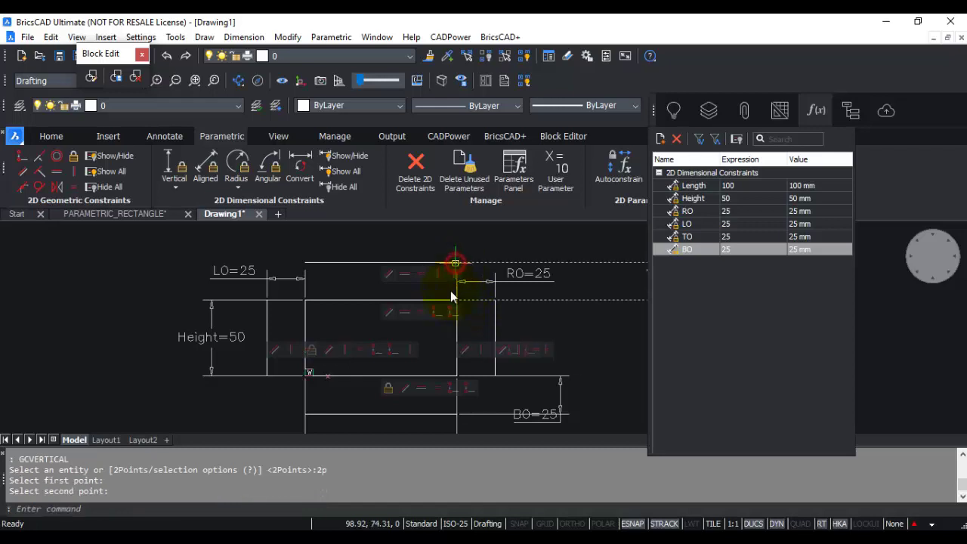
Step: Apply a two-point Vertical constraint between the rectangle's lower-left corner and the left endpoint of the bottom offset line
{"action": "key", "text": "Return"}
{"action": "type", "text": "2"}
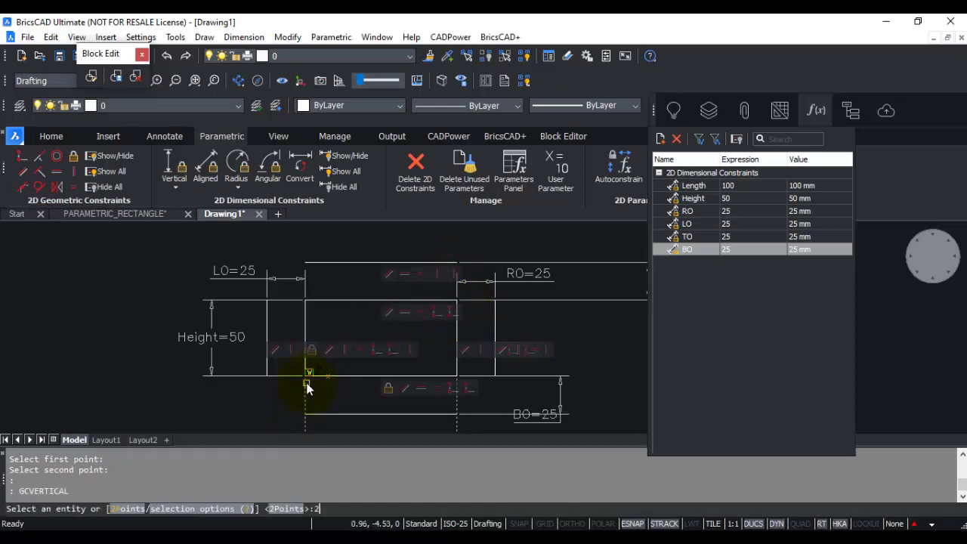
{"action": "type", "text": "p"}
{"action": "key", "text": "Return"}
{"action": "left_click", "coordinate": [306, 376]}
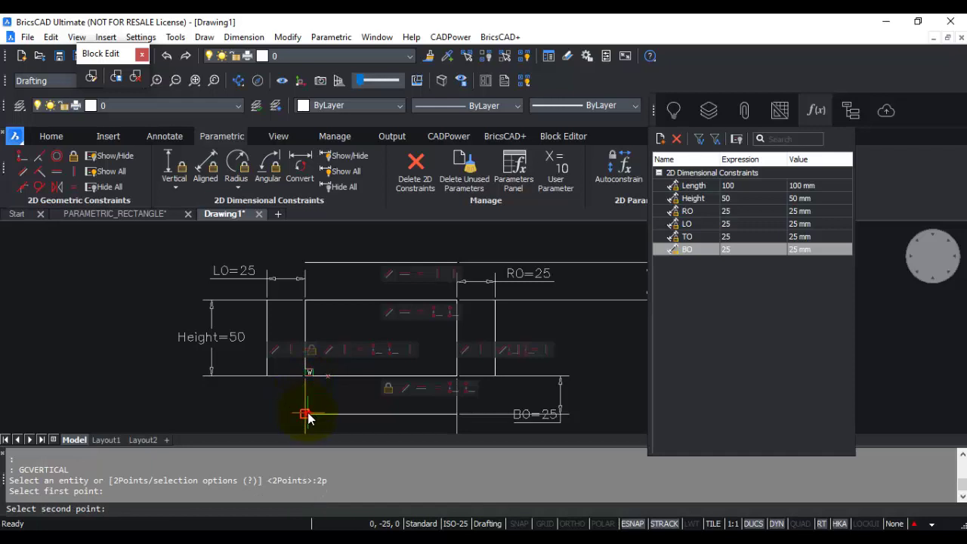
{"action": "left_click", "coordinate": [306, 414]}
Step: Apply a two-point Vertical constraint between the rectangle's lower-right corner and the right endpoint of the bottom offset line
{"action": "key", "text": "Return"}
{"action": "type", "text": "2p"}
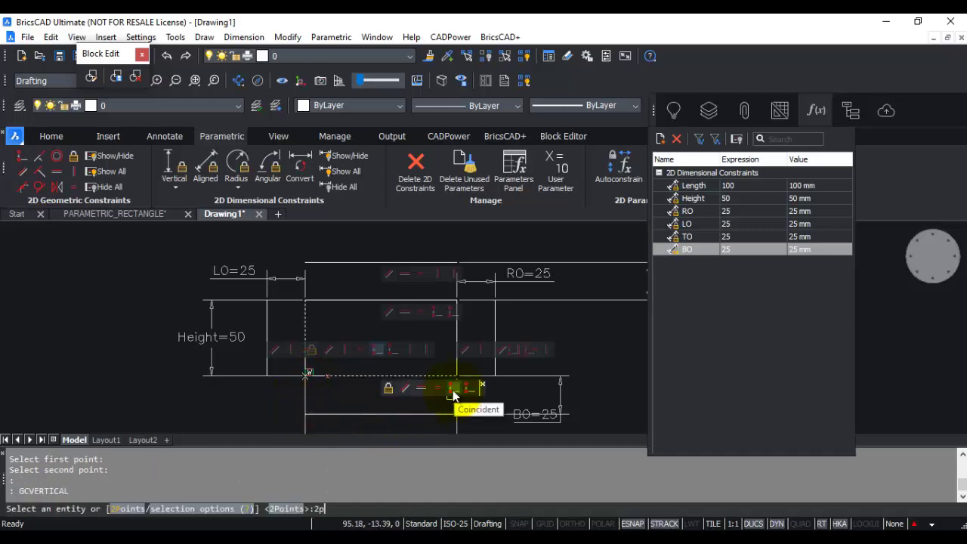
{"action": "key", "text": "Return"}
{"action": "left_click", "coordinate": [457, 376]}
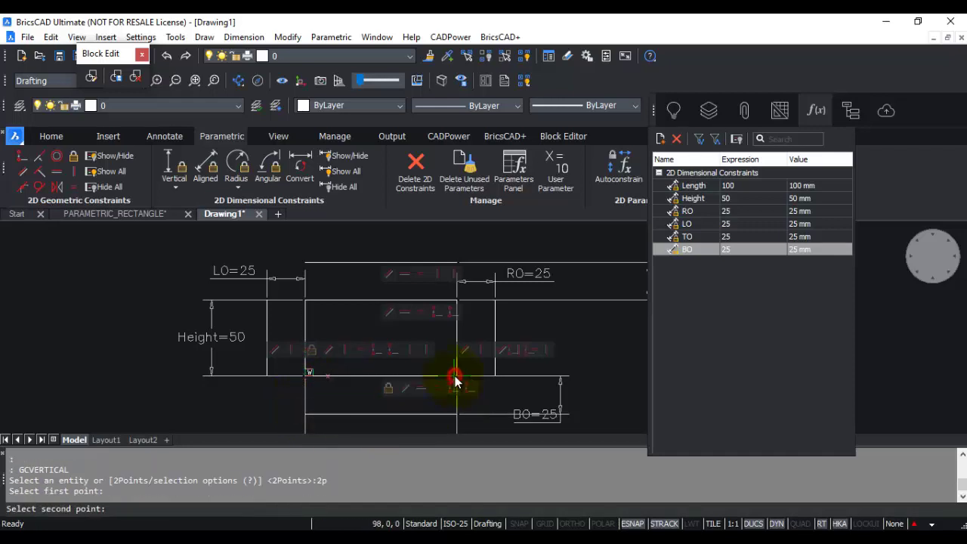
{"action": "left_click", "coordinate": [457, 413]}
Step: Apply a two-point Horizontal constraint between the rectangle's upper-left corner and the upper endpoint of the left offset line
{"action": "left_click", "coordinate": [172, 188]}
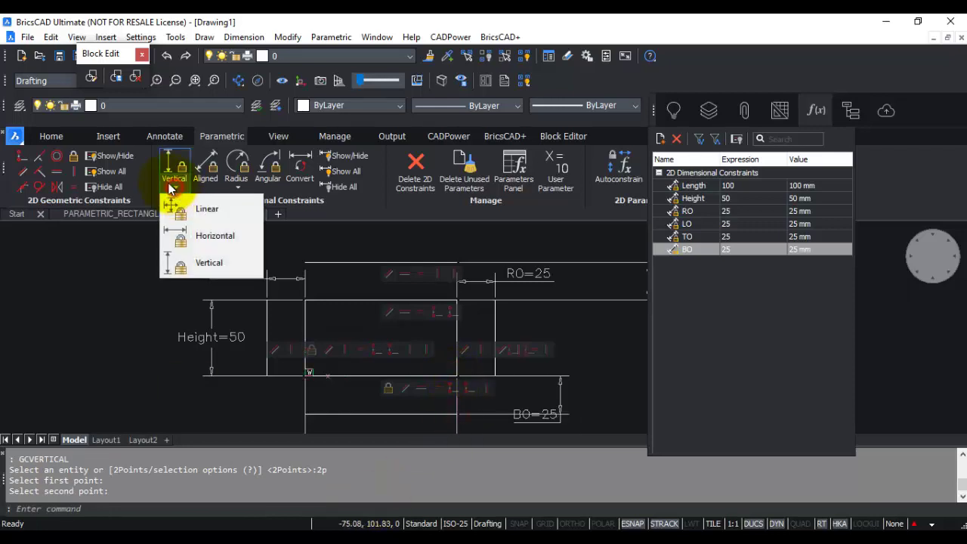
{"action": "left_click", "coordinate": [56, 173]}
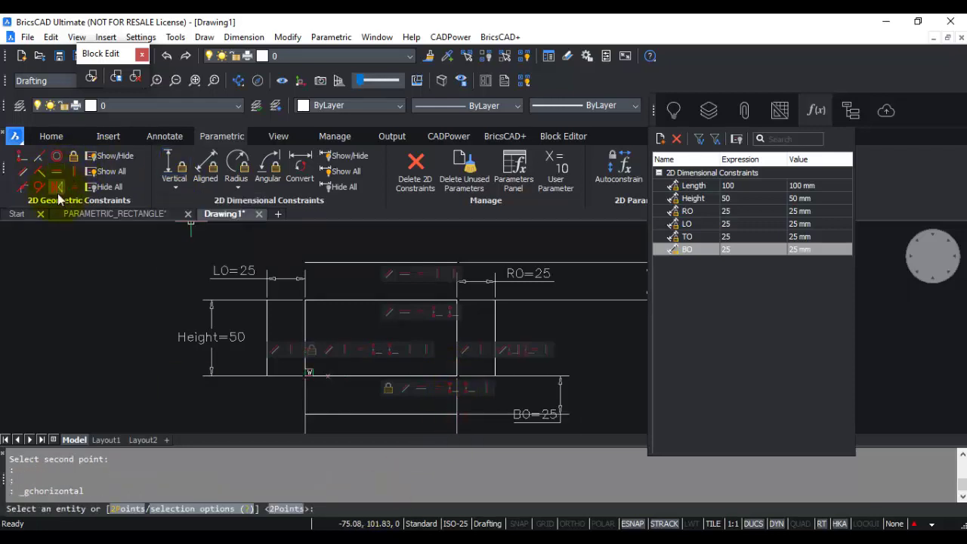
{"action": "type", "text": "2p"}
{"action": "key", "text": "Return"}
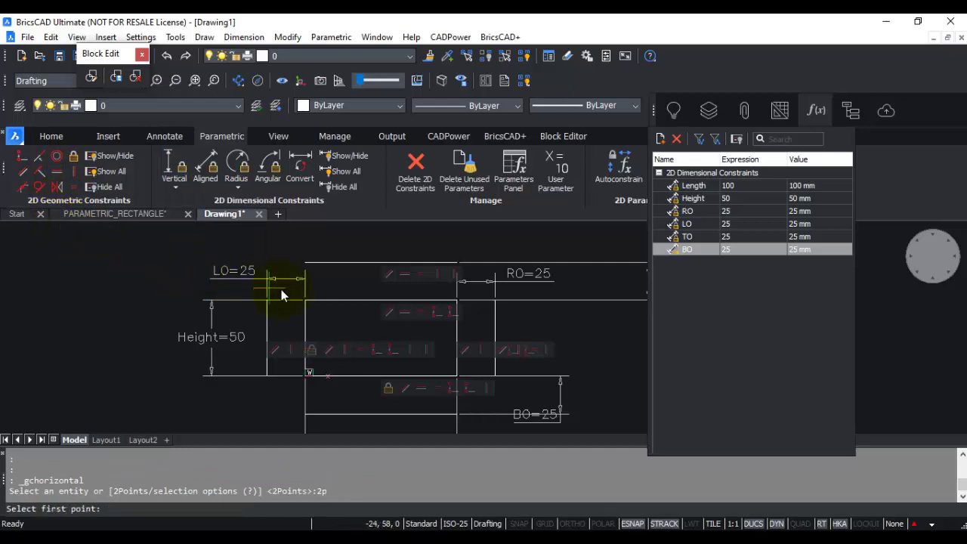
{"action": "left_click", "coordinate": [287, 301]}
{"action": "left_click", "coordinate": [267, 300]}
Step: Apply two-point Horizontal constraints between the rectangle's remaining three corners and the matching endpoints of the left and right offset lines
{"action": "key", "text": "Return"}
{"action": "type", "text": "2p"}
{"action": "key", "text": "Return"}
{"action": "left_click", "coordinate": [296, 376]}
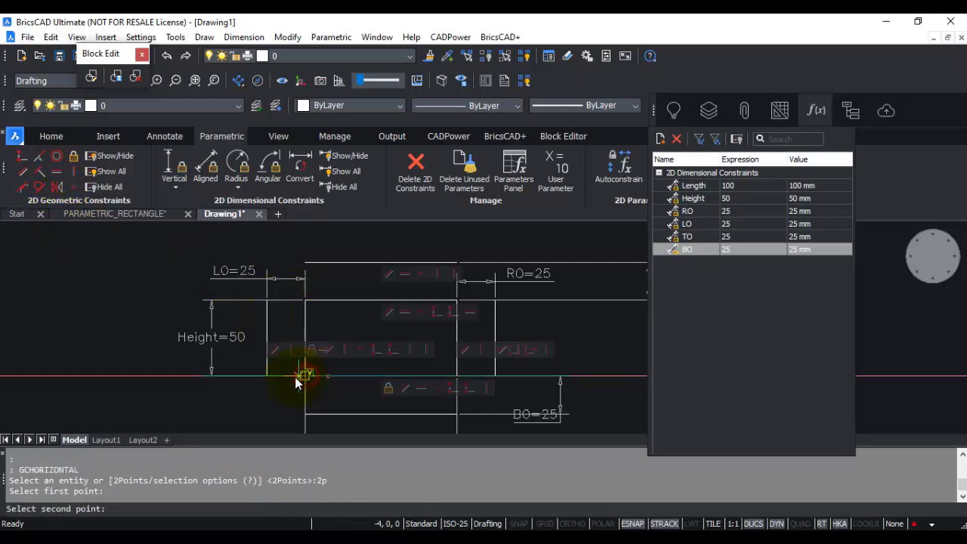
{"action": "left_click", "coordinate": [495, 375]}
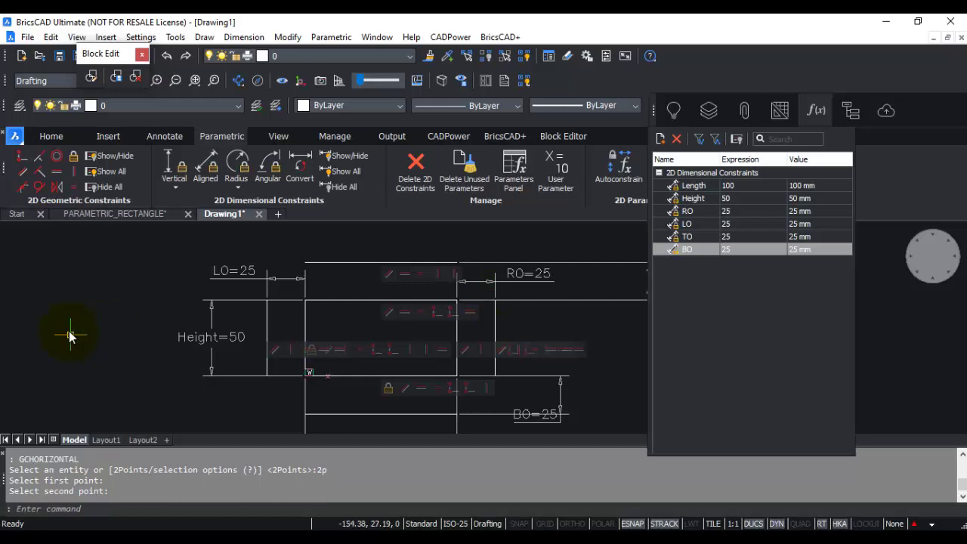
{"action": "scroll", "coordinate": [91, 330], "scroll_direction": "down", "scroll_amount": 2}
{"action": "middle_click_drag", "start_coordinate": [95, 330], "coordinate": [101, 310]}
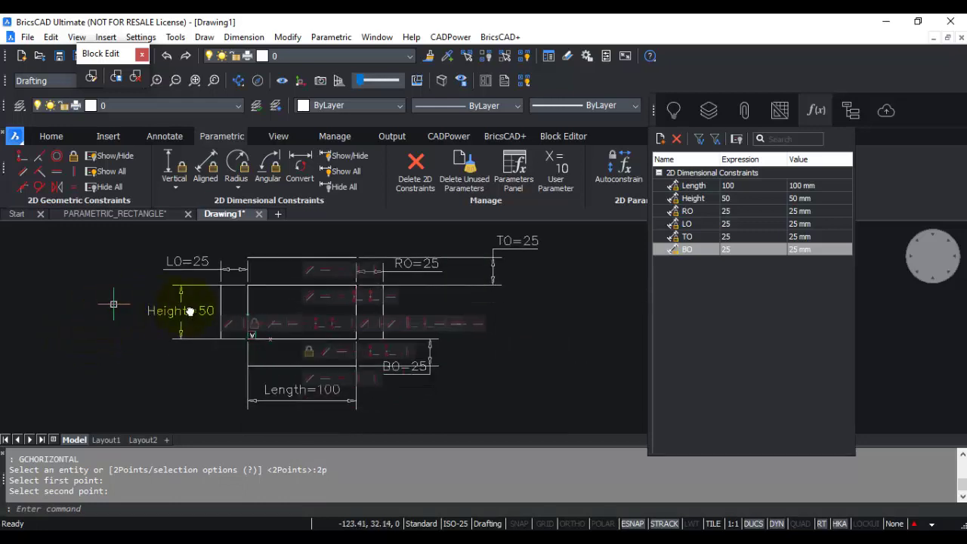
{"action": "type", "text": "bl"}
{"action": "key", "text": "Down"}
{"action": "key", "text": "Down"}
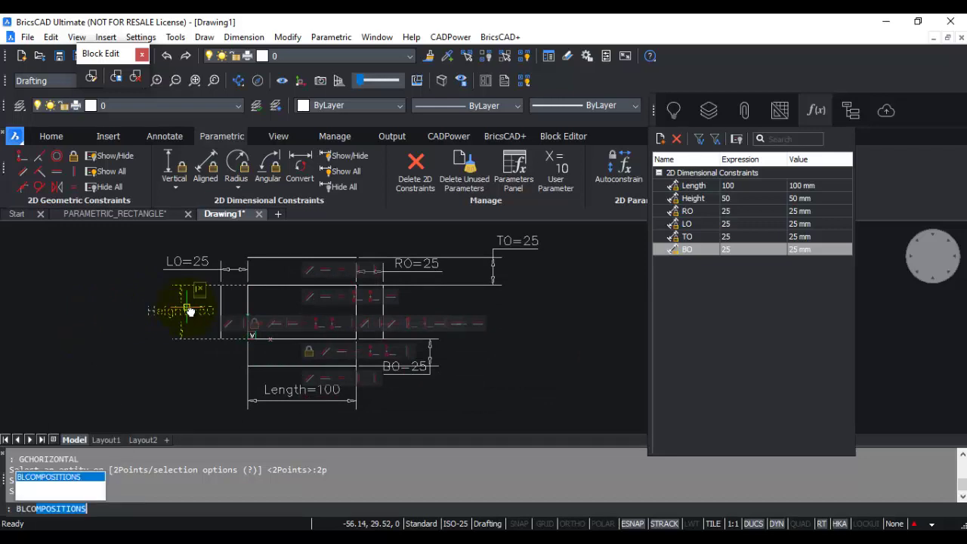
{"action": "key", "text": "Escape"}
{"action": "key", "text": "Escape"}
Step: Close the block editor with BCLOSE and save the block editing changes
{"action": "type", "text": "bclose"}
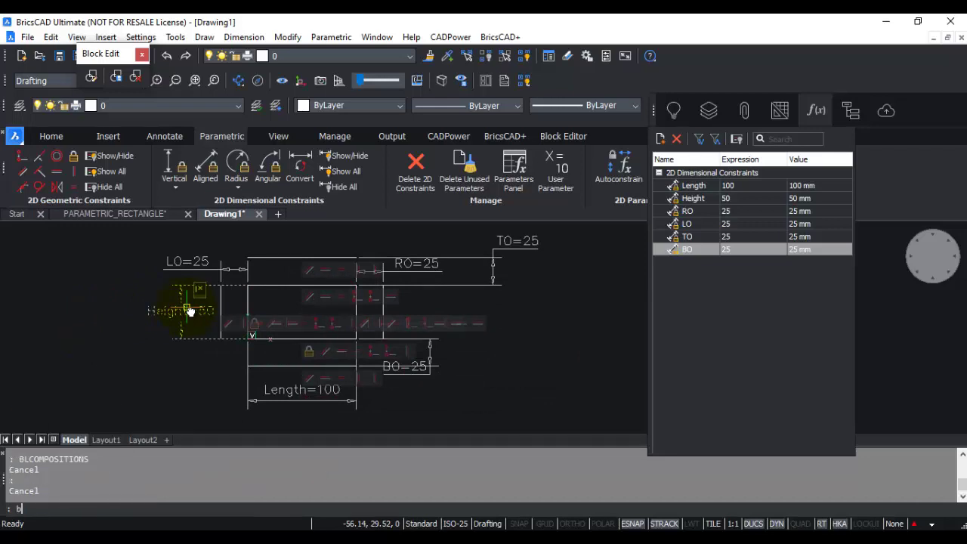
{"action": "key", "text": "Return"}
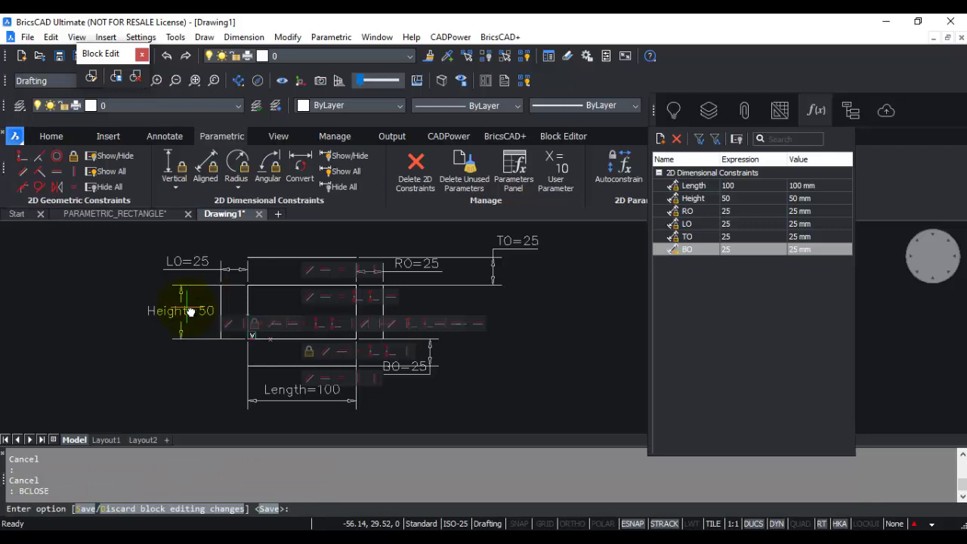
{"action": "type", "text": "s"}
{"action": "key", "text": "Return"}
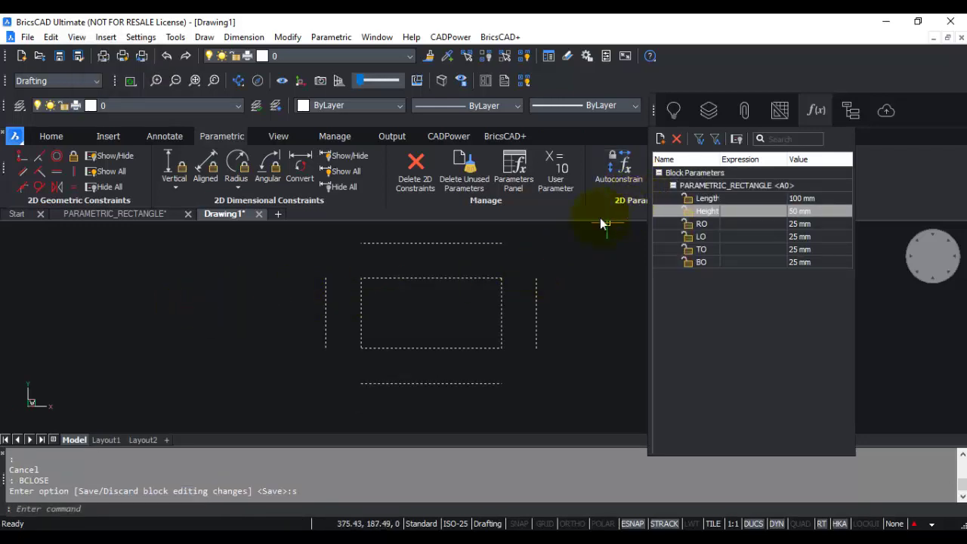
Step: Select the PARAMETRIC_RECTANGLE block reference in the drawing and open its properties
{"action": "left_click", "coordinate": [404, 278]}
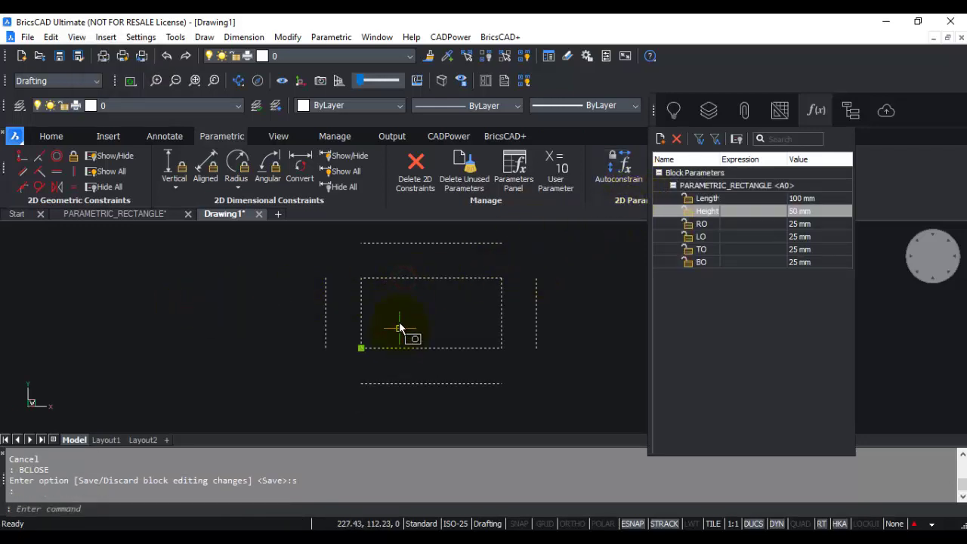
{"action": "mouse_move", "coordinate": [395, 292]}
{"action": "middle_mouse_down"}
{"action": "mouse_move", "coordinate": [319, 280]}
{"action": "mouse_move", "coordinate": [234, 293]}
{"action": "middle_mouse_up"}
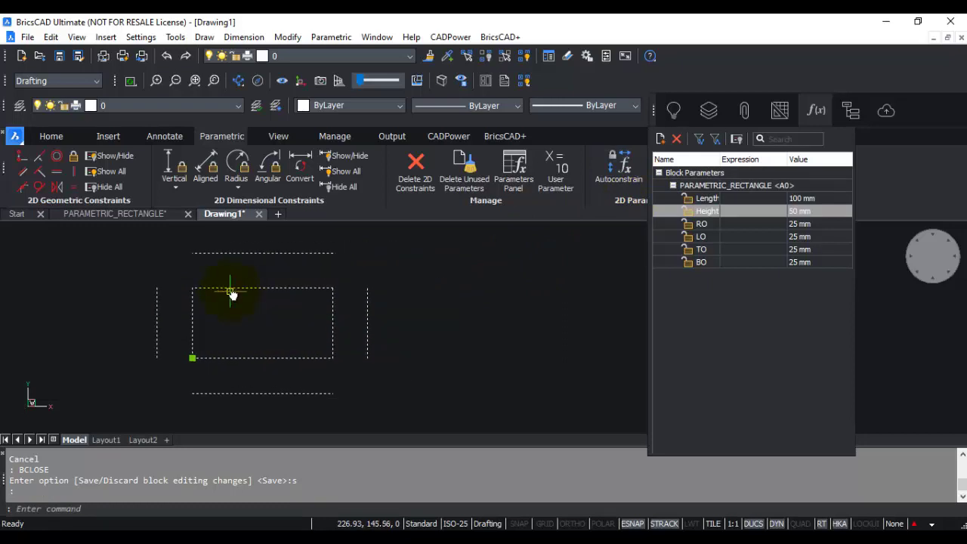
{"action": "right_click", "coordinate": [229, 289]}
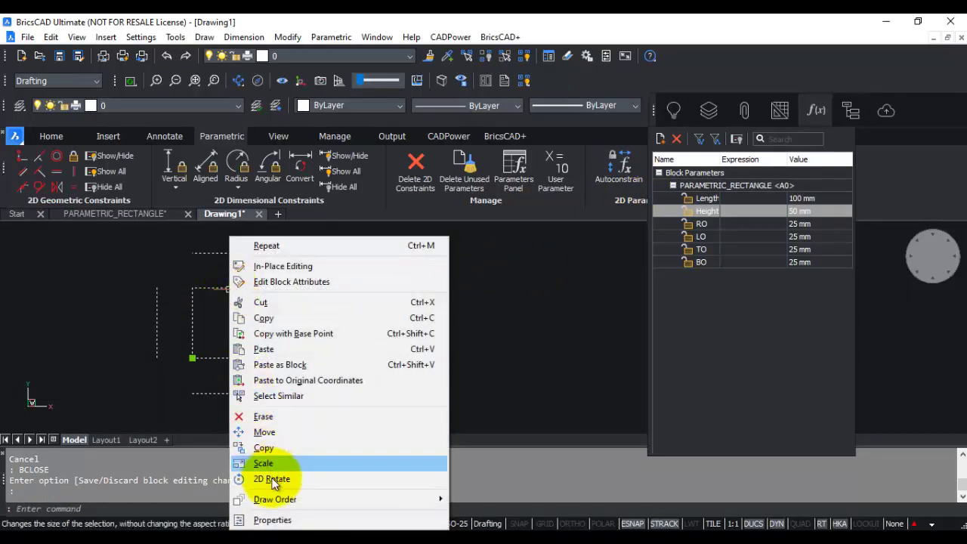
{"action": "left_click", "coordinate": [278, 519]}
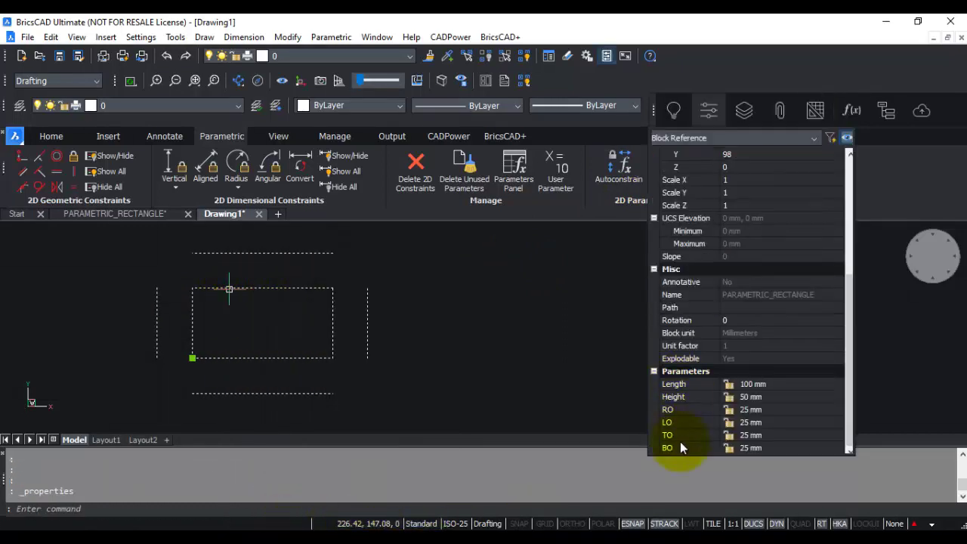
Step: Set the block's Length parameter to 150 mm and its Height parameter to 75 mm
{"action": "left_click", "coordinate": [767, 385]}
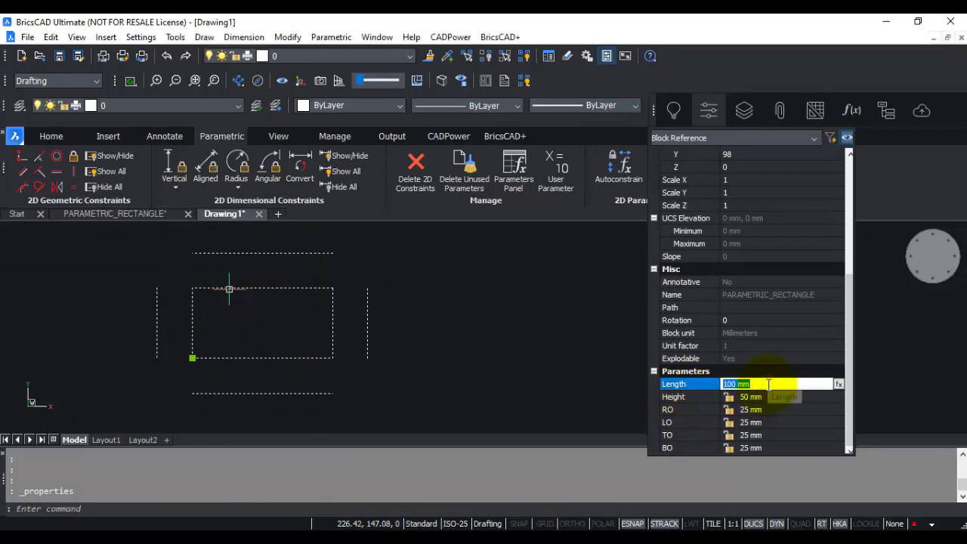
{"action": "type", "text": "150"}
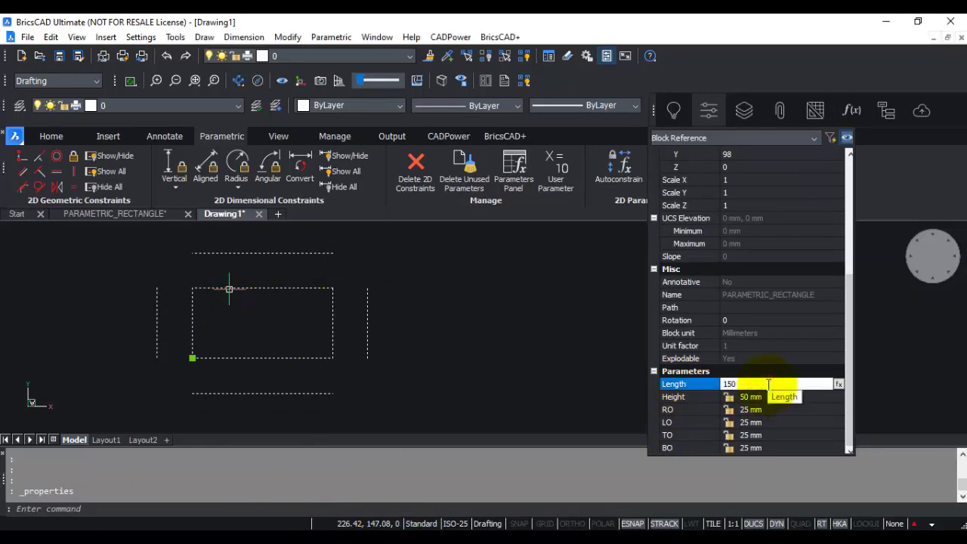
{"action": "key", "text": "Return"}
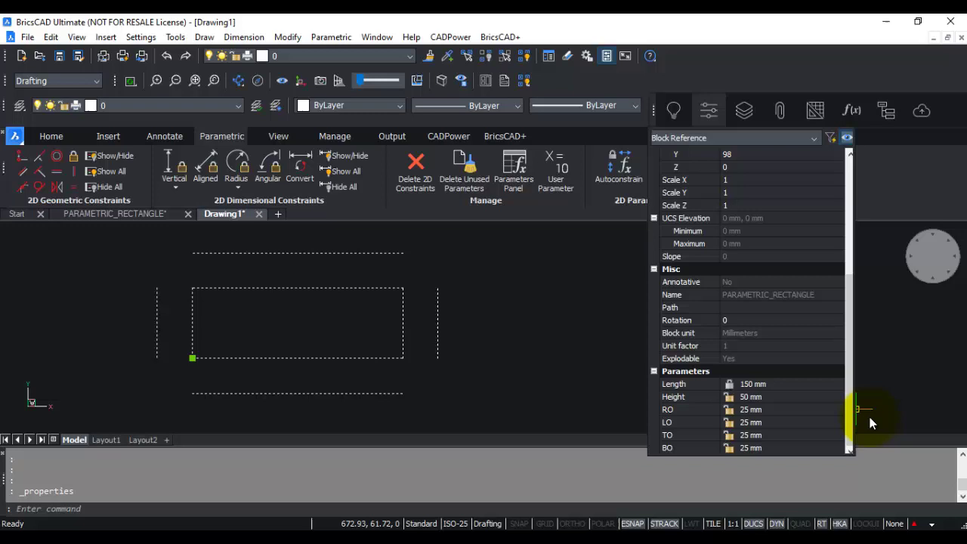
{"action": "left_click", "coordinate": [756, 397]}
{"action": "type", "text": "75"}
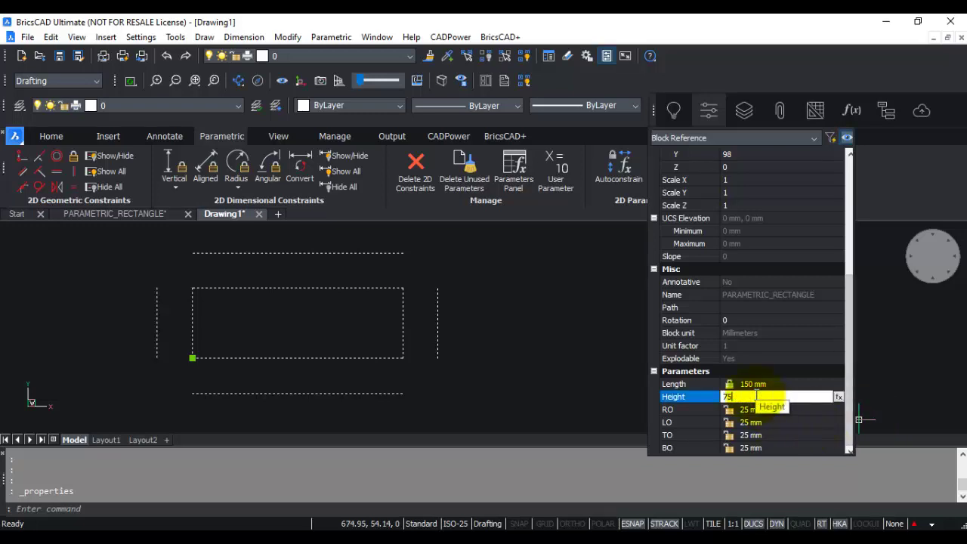
{"action": "key", "text": "Return"}
Step: Set the block's right offset parameter RO to 40 mm and its left offset parameter LO to 15 mm
{"action": "left_click", "coordinate": [750, 409]}
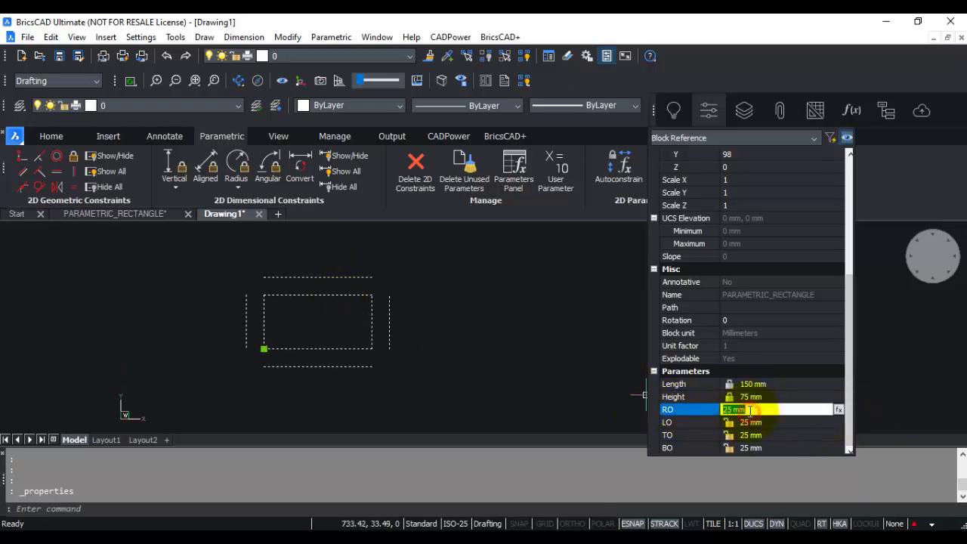
{"action": "type", "text": "40"}
{"action": "key", "text": "Return"}
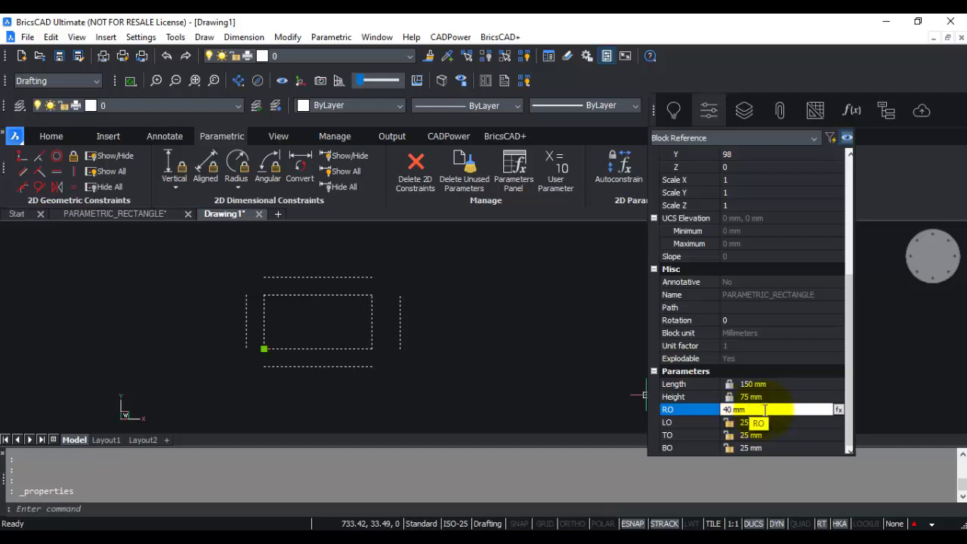
{"action": "left_click", "coordinate": [759, 422]}
{"action": "type", "text": "15"}
{"action": "key", "text": "Return"}
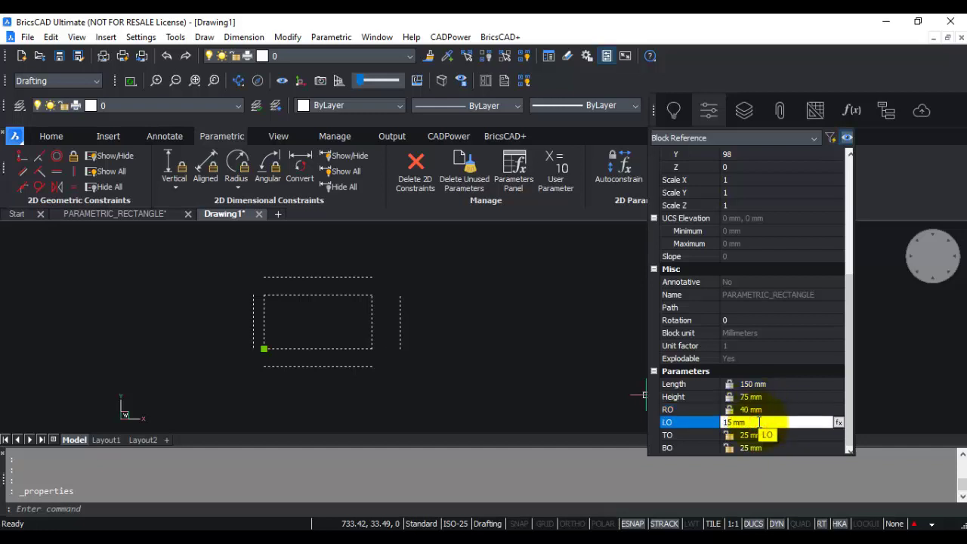
Step: Set the block's top offset parameter TO to 35 mm and its bottom offset parameter BO to 20 mm
{"action": "left_click", "coordinate": [751, 435]}
{"action": "type", "text": "35"}
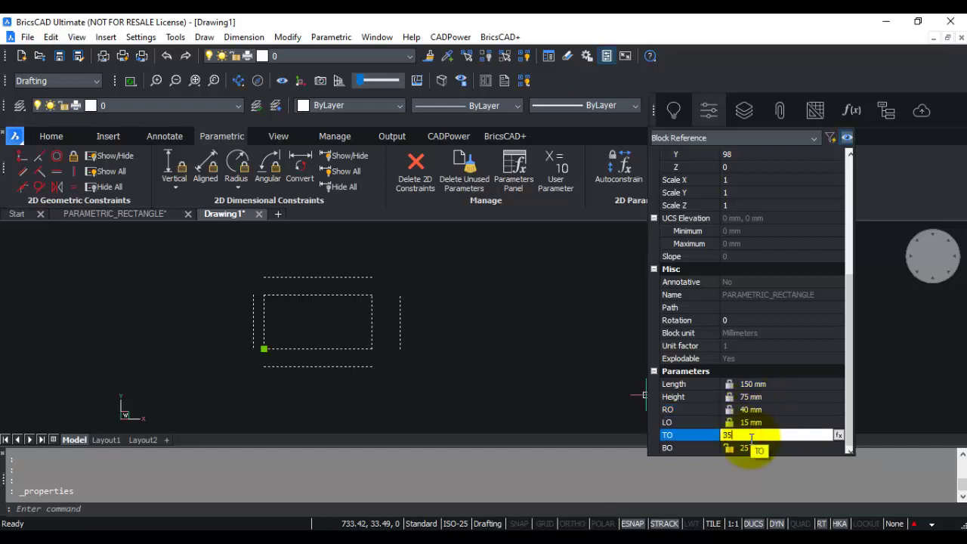
{"action": "key", "text": "Return"}
{"action": "left_click", "coordinate": [751, 448]}
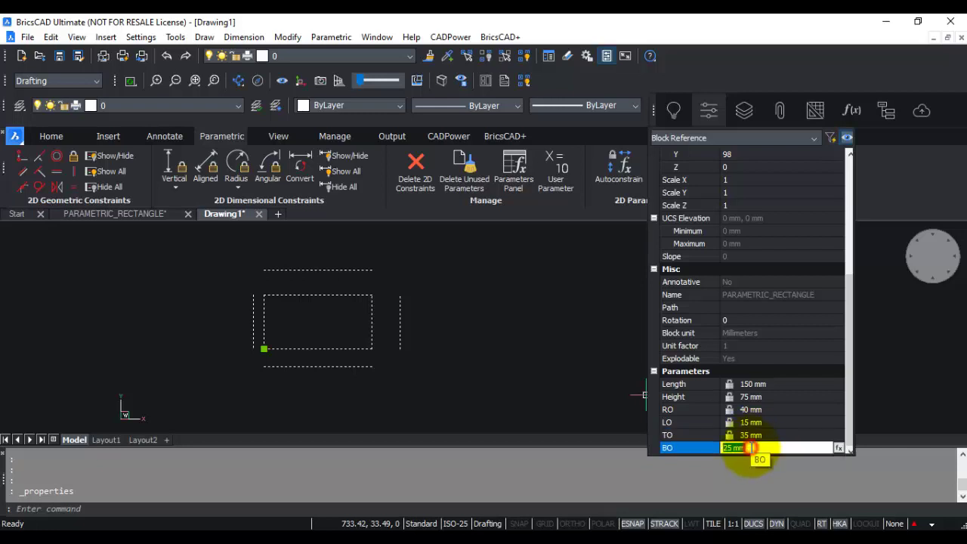
{"action": "type", "text": "20"}
{"action": "key", "text": "Return"}
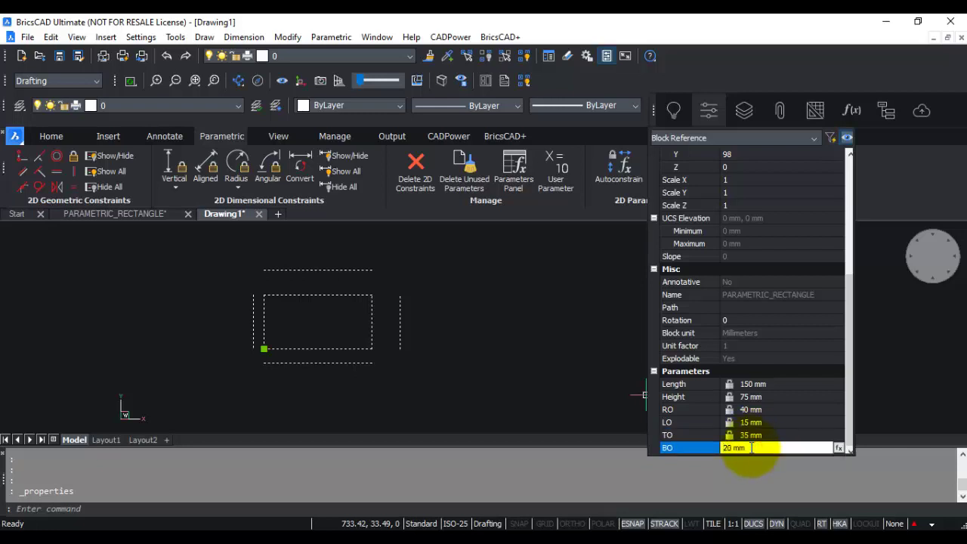
{"action": "left_click", "coordinate": [406, 375]}
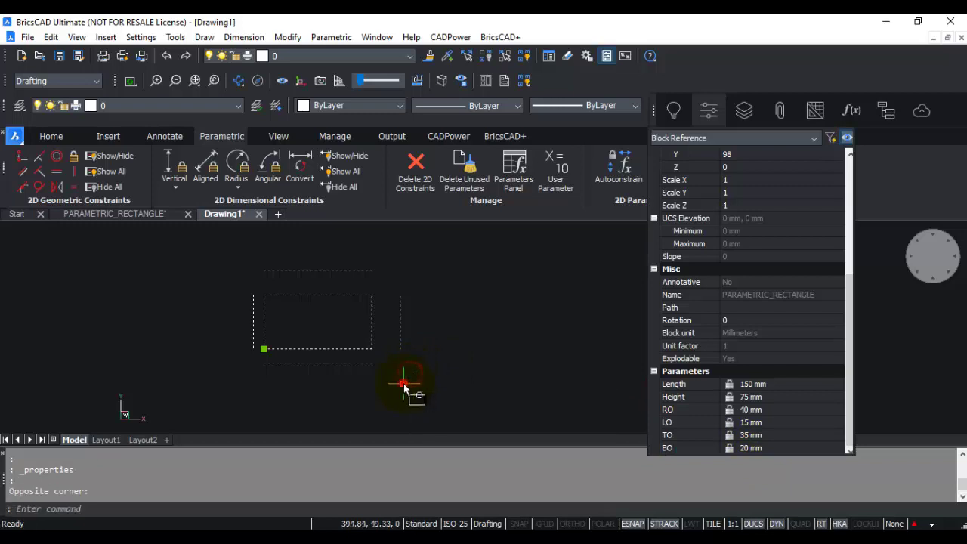